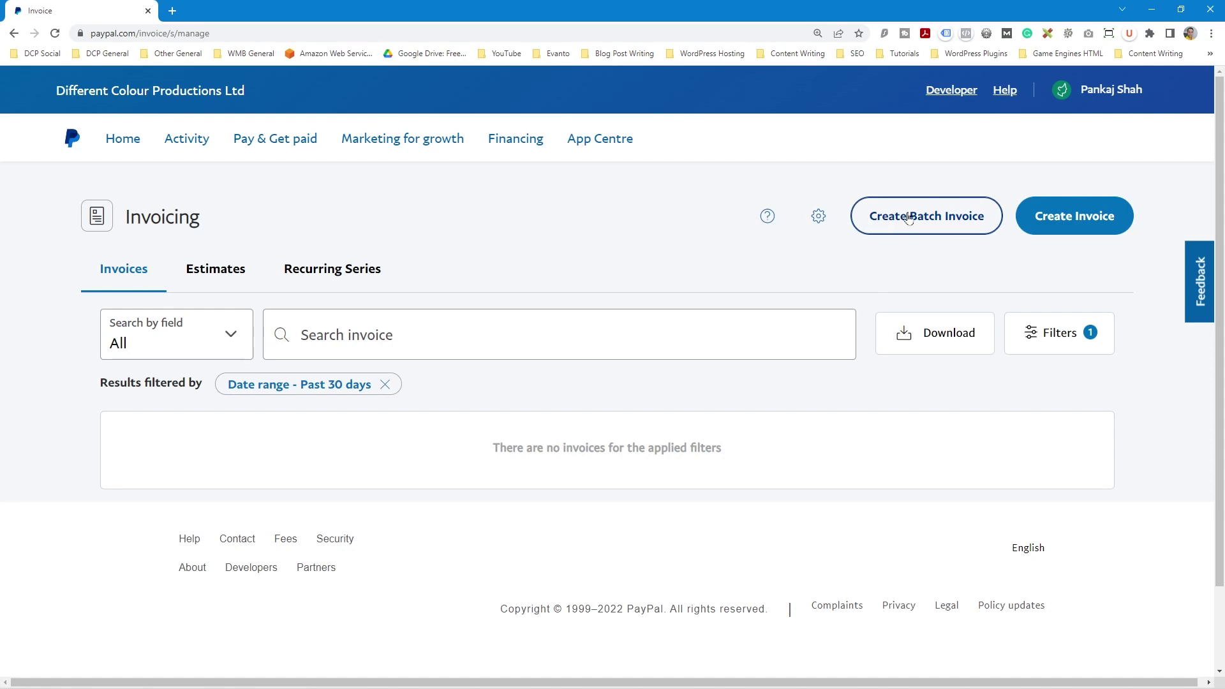
Step: Create a new blank invoice (No 0014) from the Invoicing page
left_click(1076, 221)
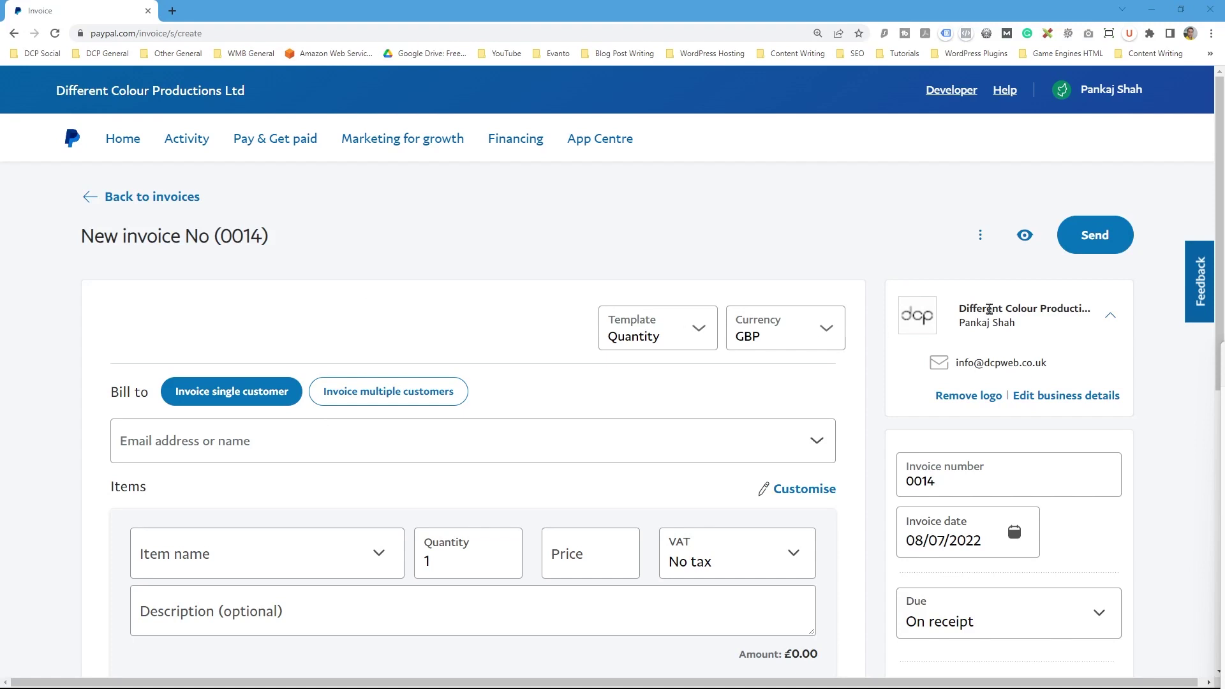
left_click(1111, 315)
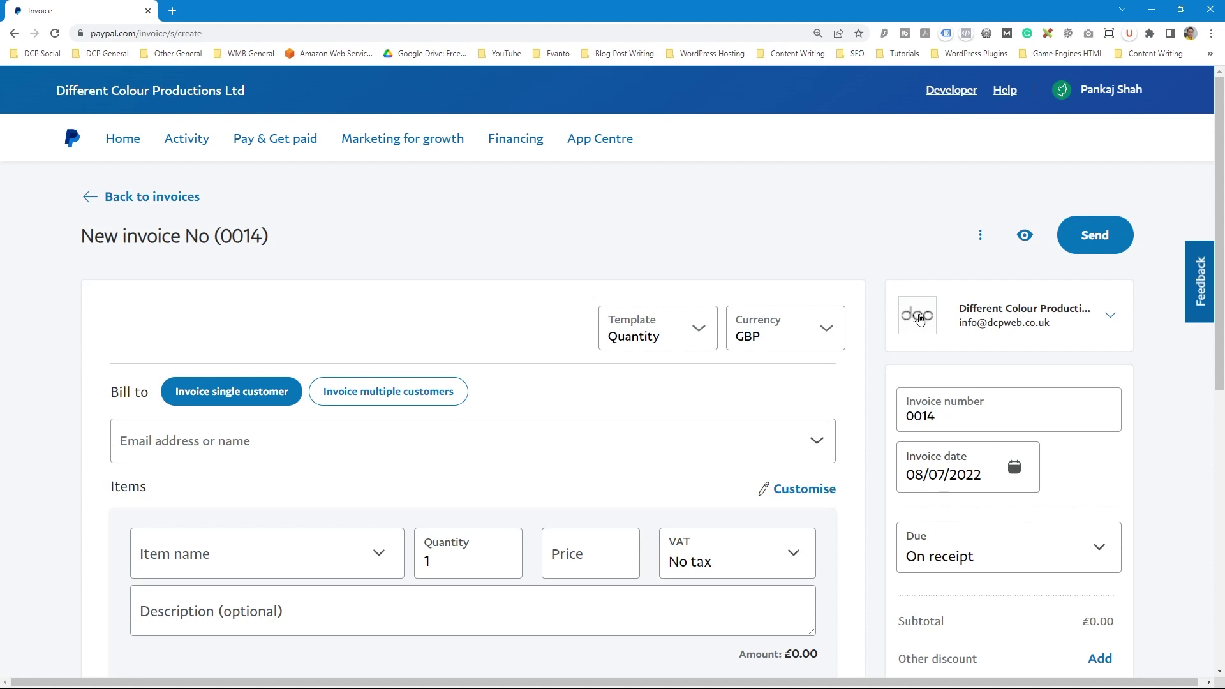
left_click(920, 319)
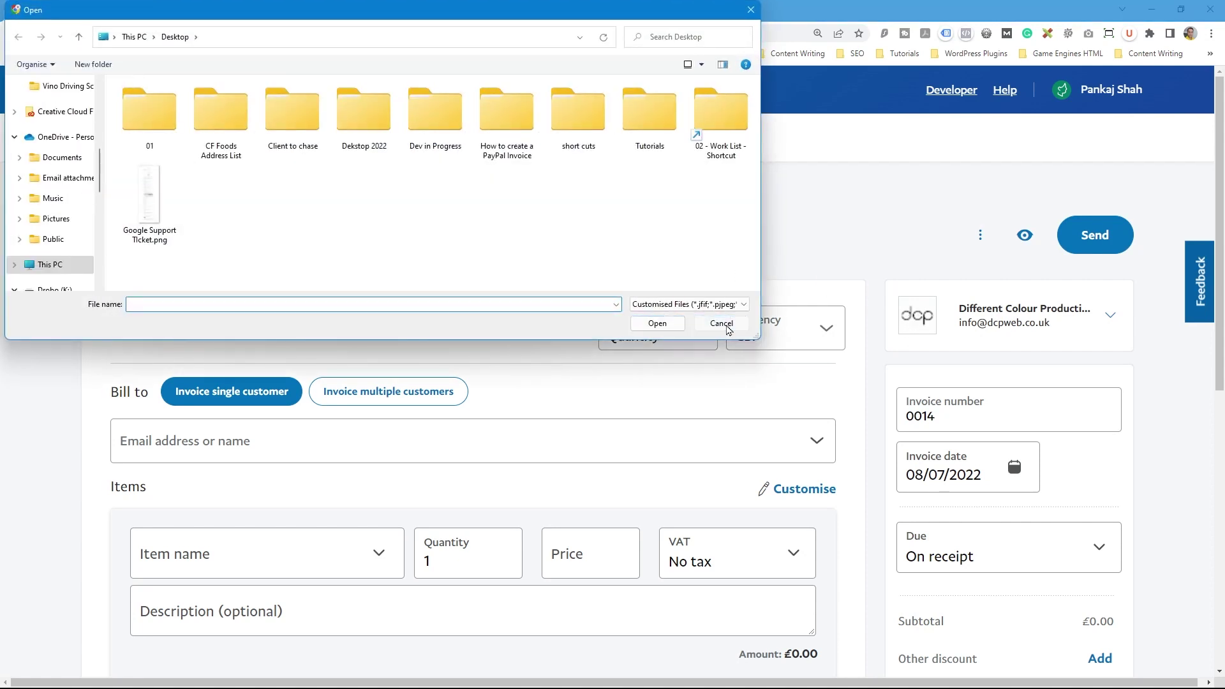
left_click(719, 323)
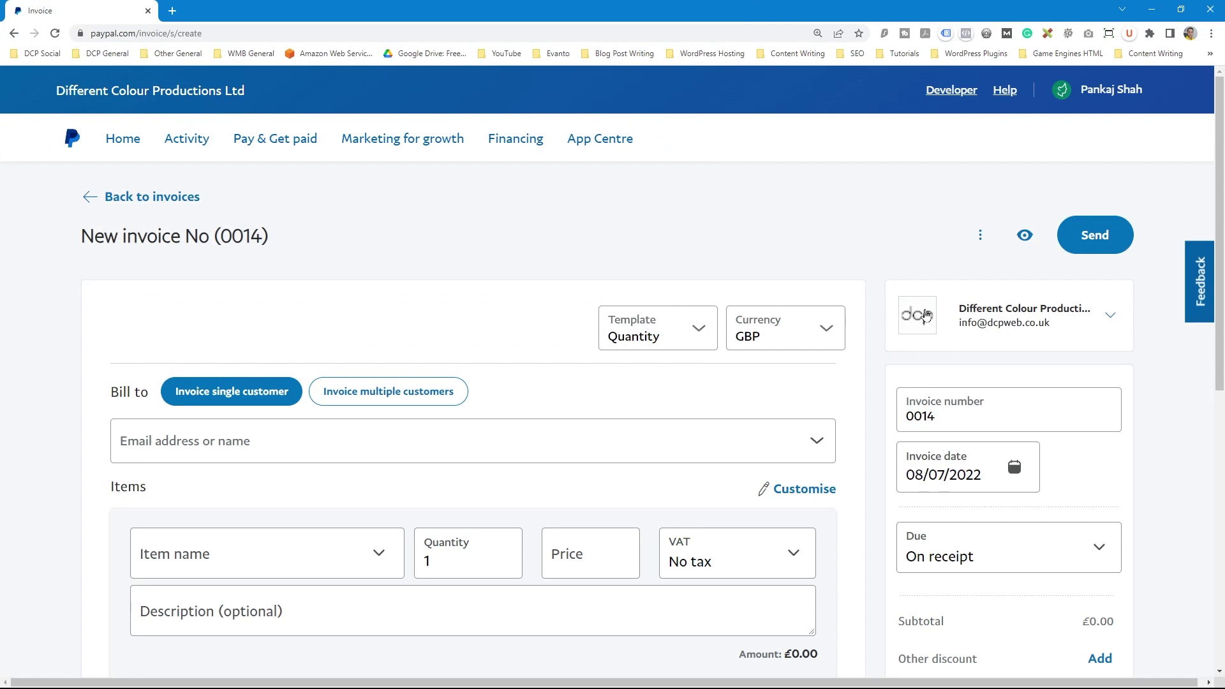
left_click(1103, 319)
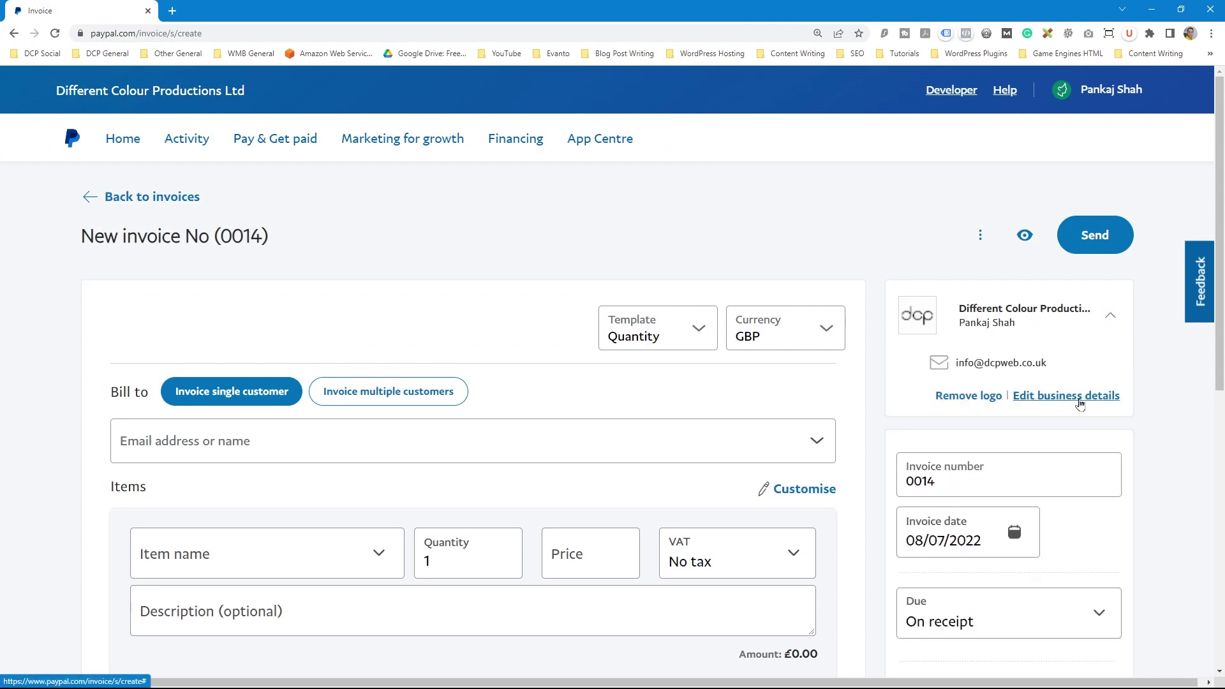
left_click(1080, 401)
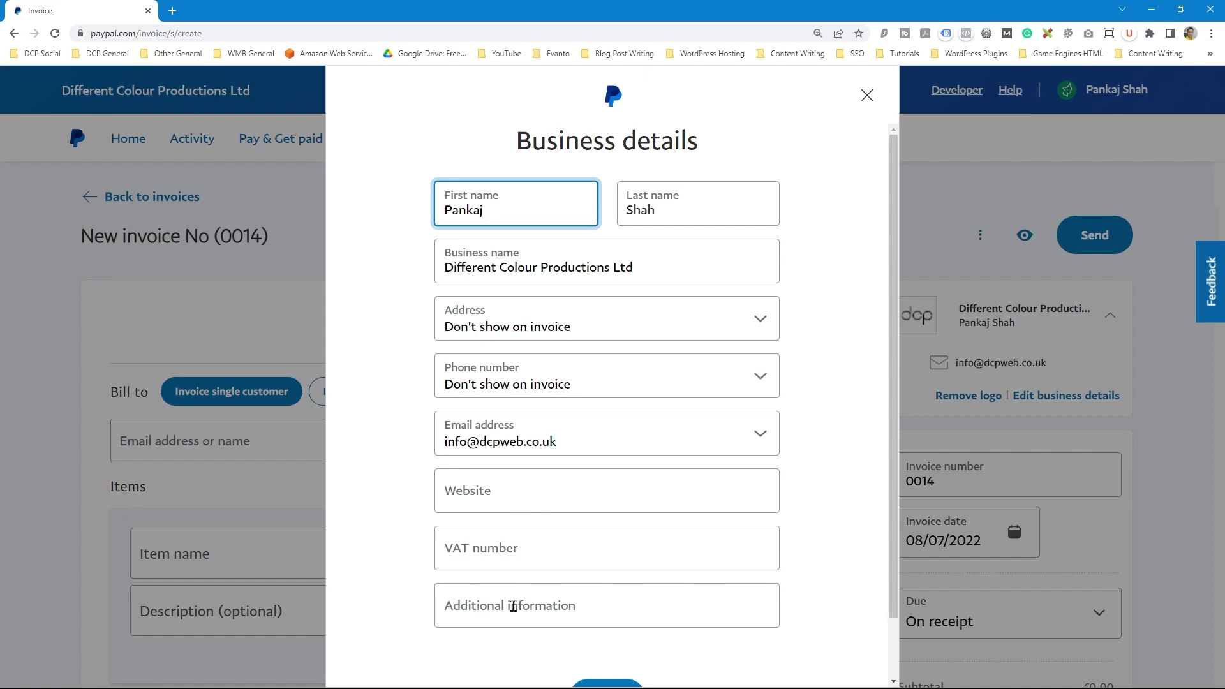
scroll(543, 605, "down", 1)
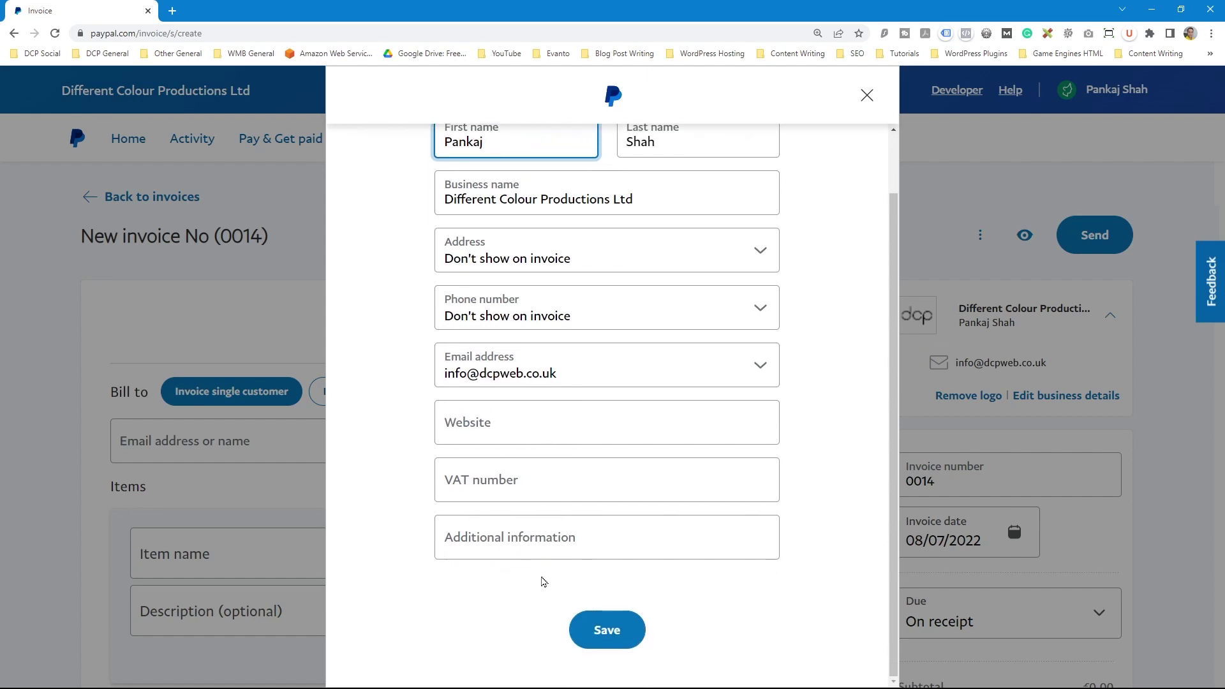
scroll(542, 581, "up", 1)
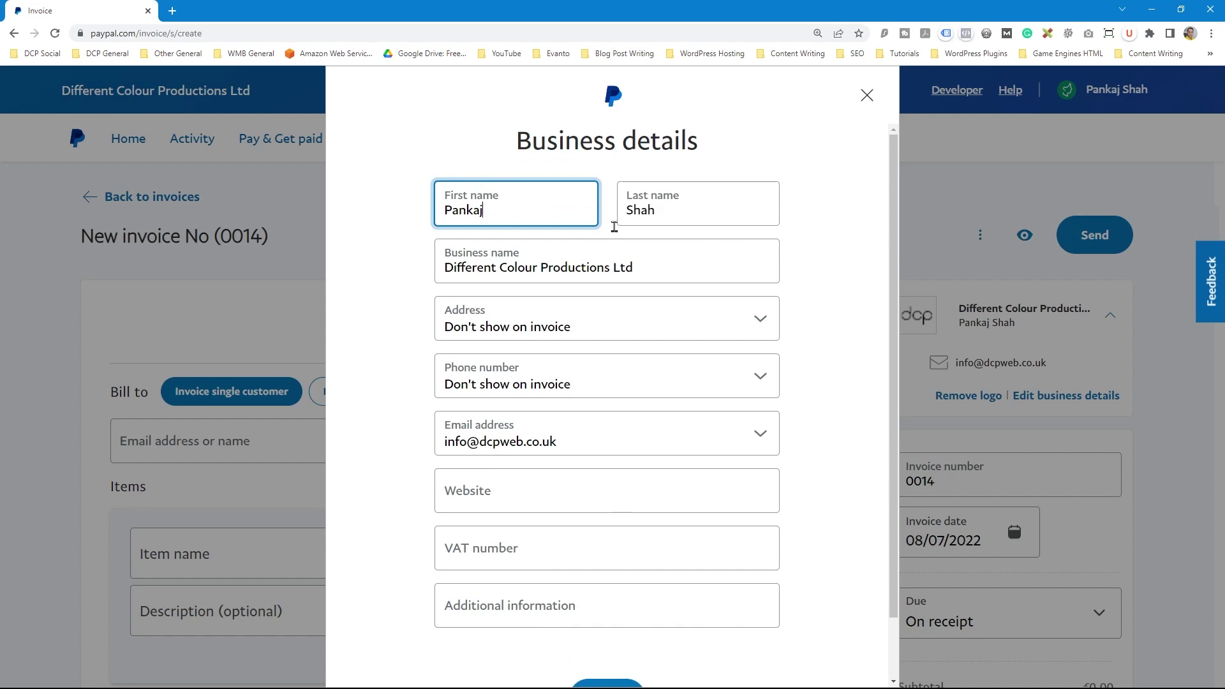
scroll(607, 536, "down", 1)
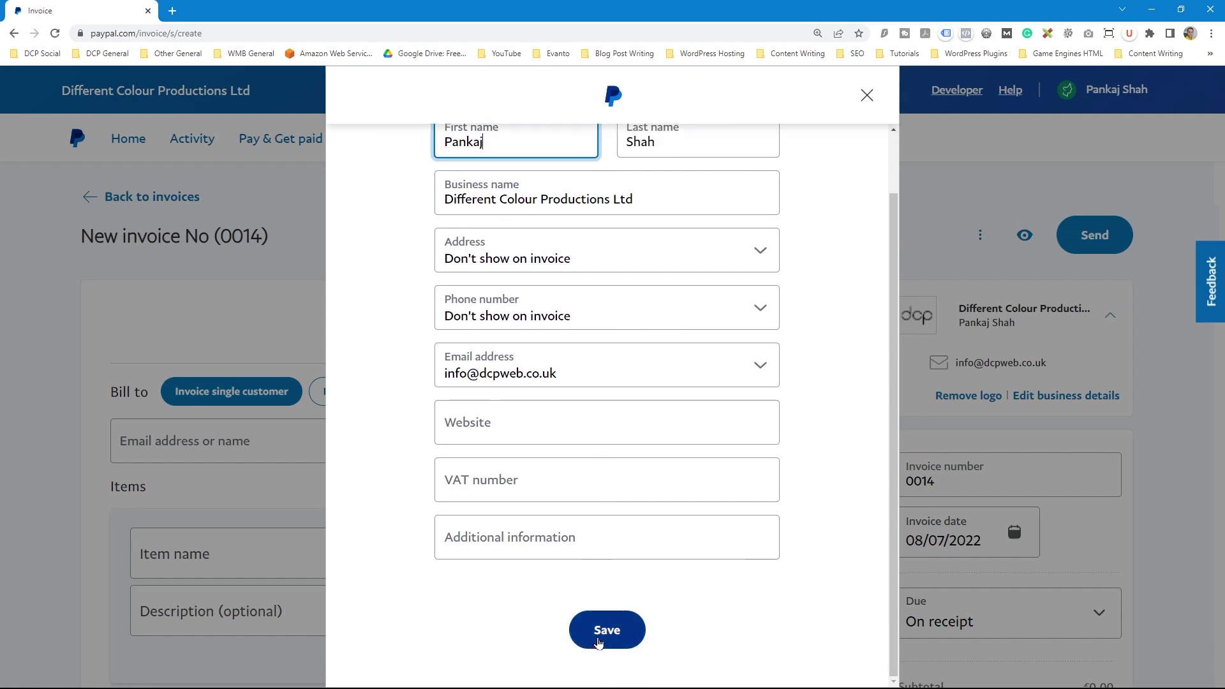
left_click(599, 642)
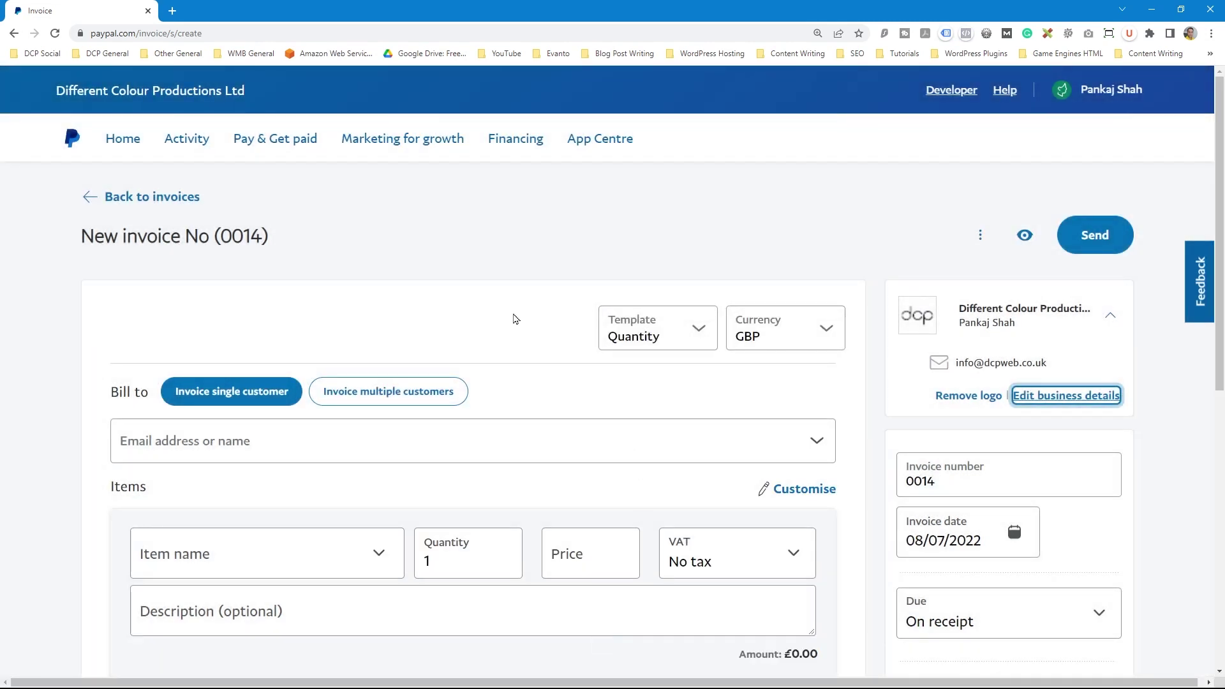
left_click(516, 318)
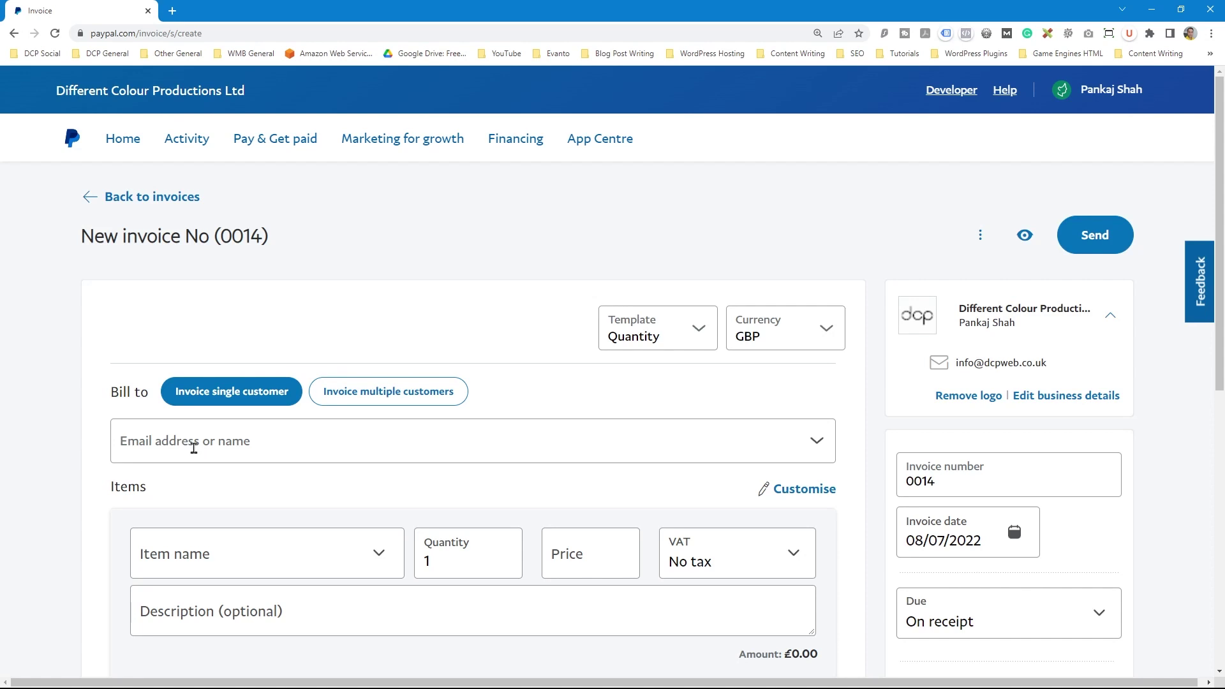
Step: Bill invoice 0014 to the customer by pasting their e-mail address into Bill to
left_click(194, 448)
key("ctrl+v")
left_click(70, 456)
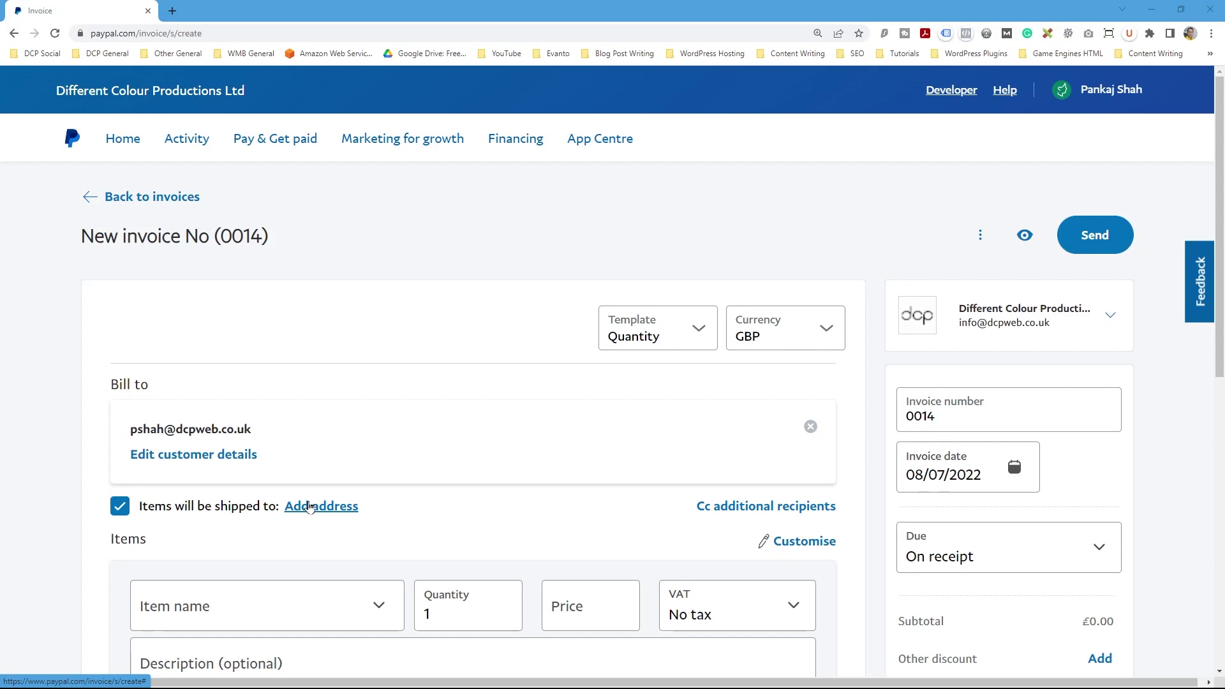
Step: Open the customer's address details, close them unsaved, and untick 'Items will be shipped to'
left_click(310, 508)
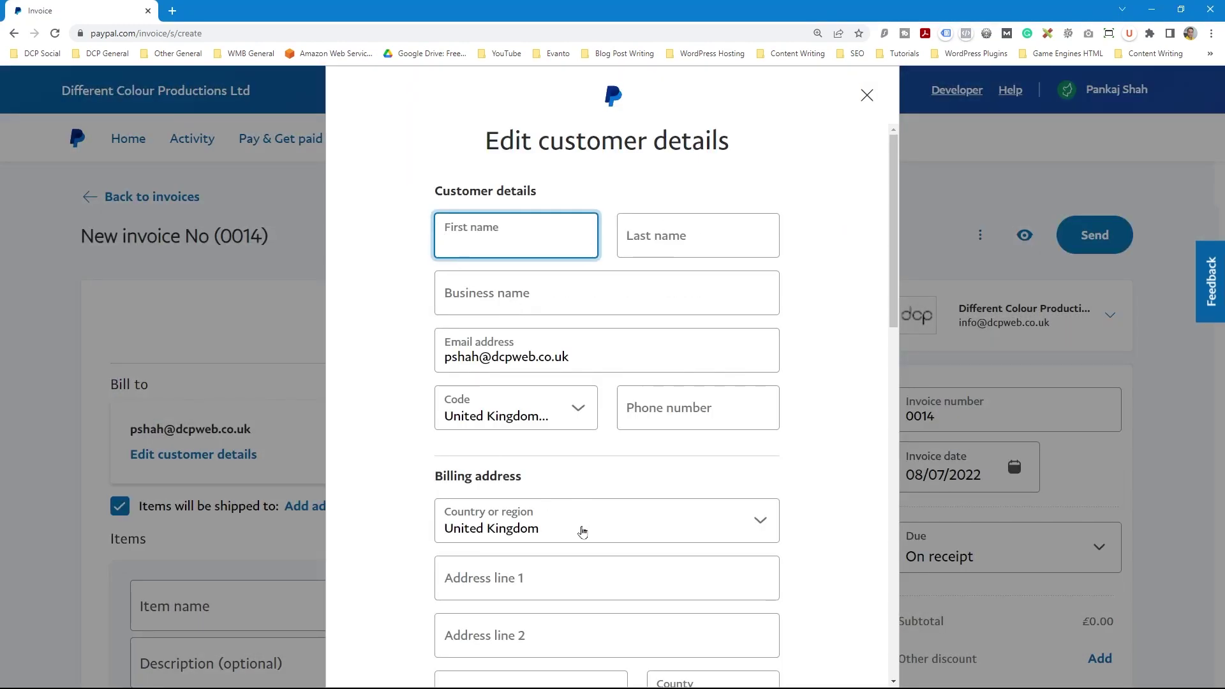
scroll(581, 530, "down", 10)
scroll(581, 532, "down", 5)
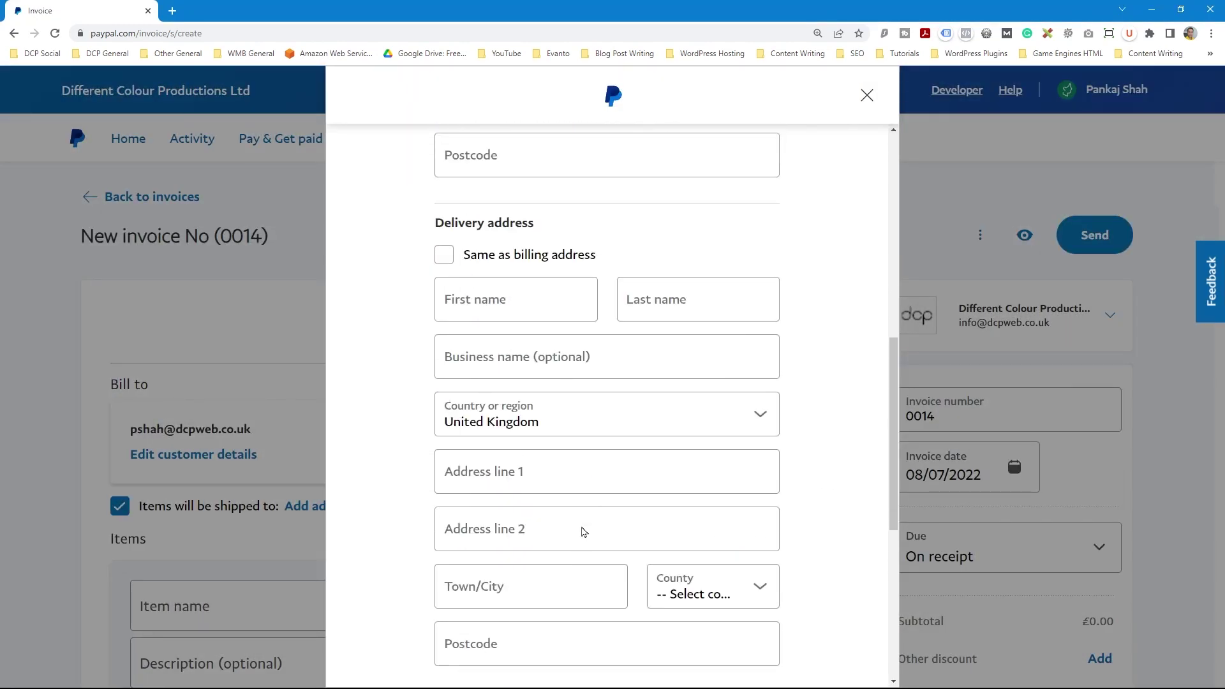
scroll(581, 527, "down", 6)
scroll(580, 525, "up", 12)
scroll(550, 490, "down", 7)
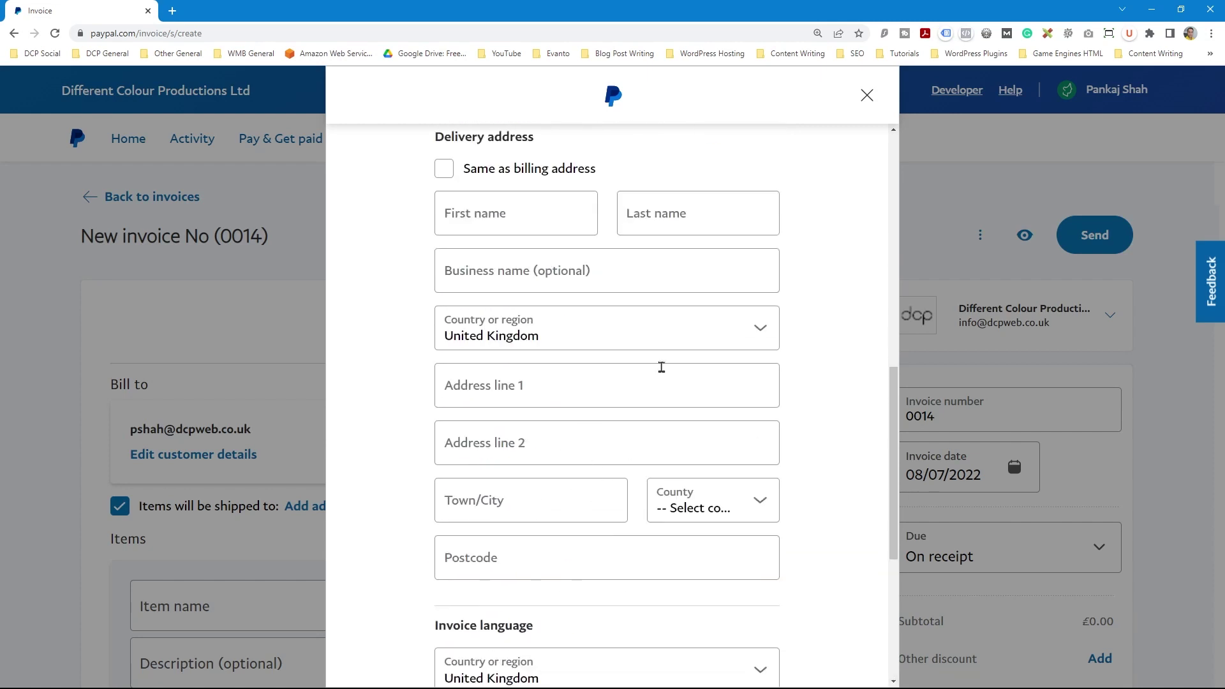
scroll(598, 455, "down", 5)
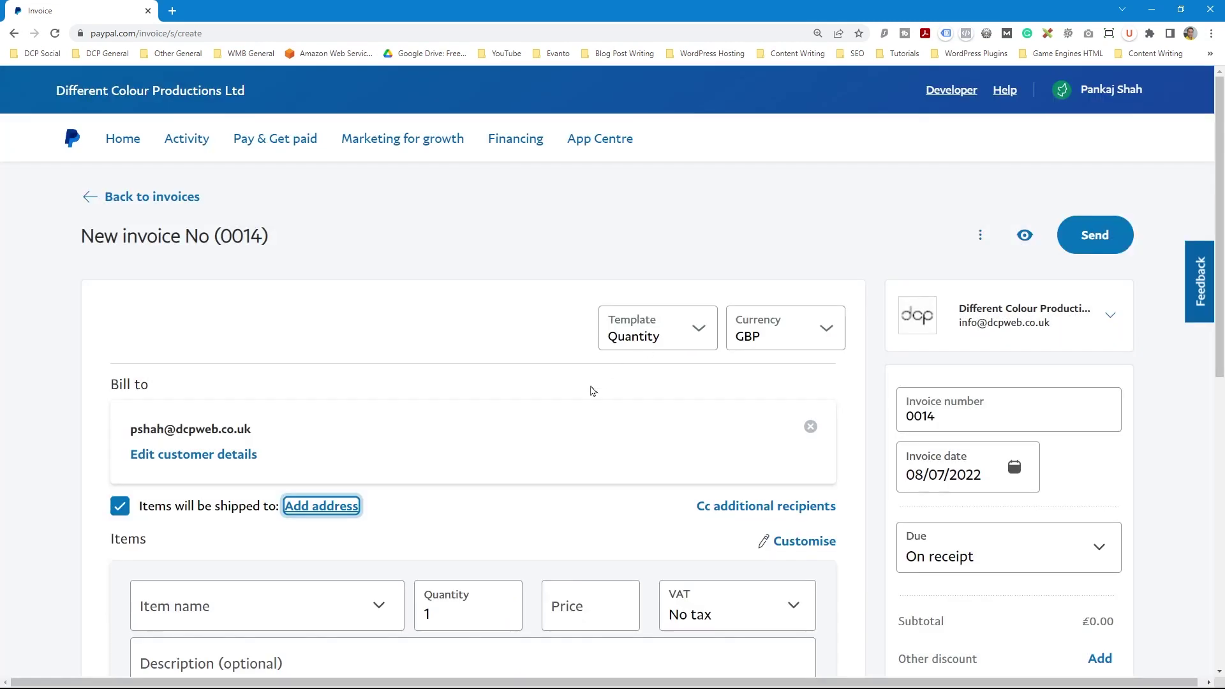
left_click(866, 95)
left_click(125, 506)
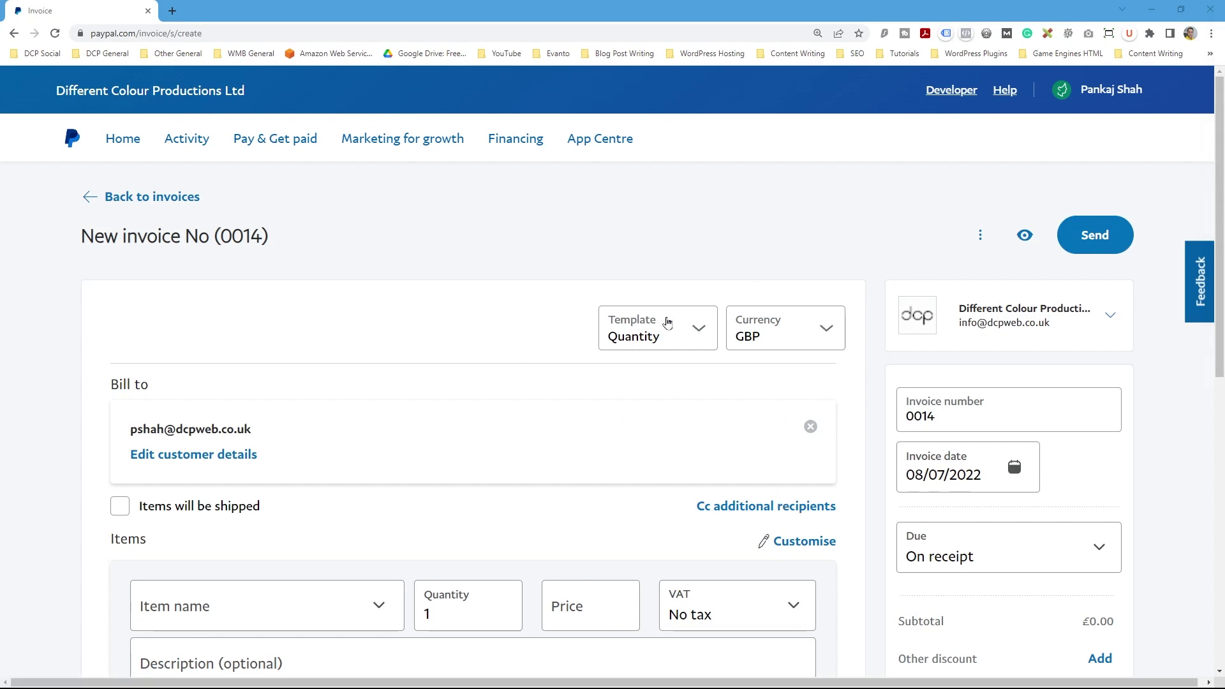
Step: Switch the invoice template to Amounts only, then to Hours
left_click(689, 340)
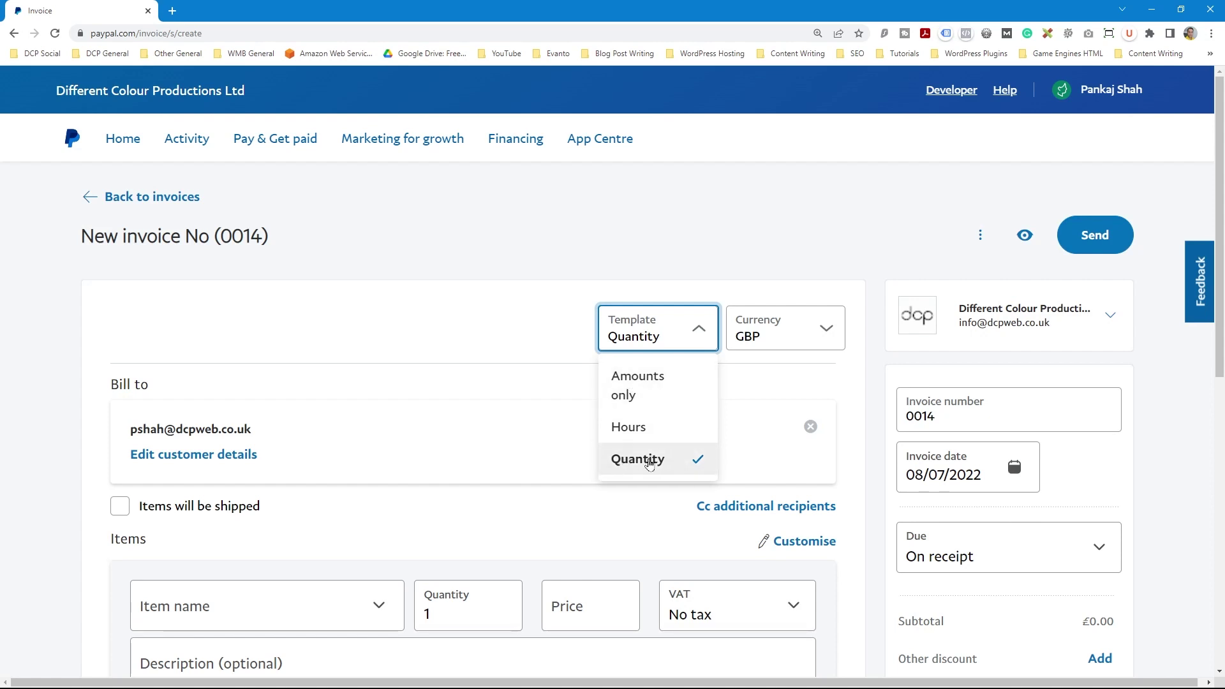
left_click(642, 385)
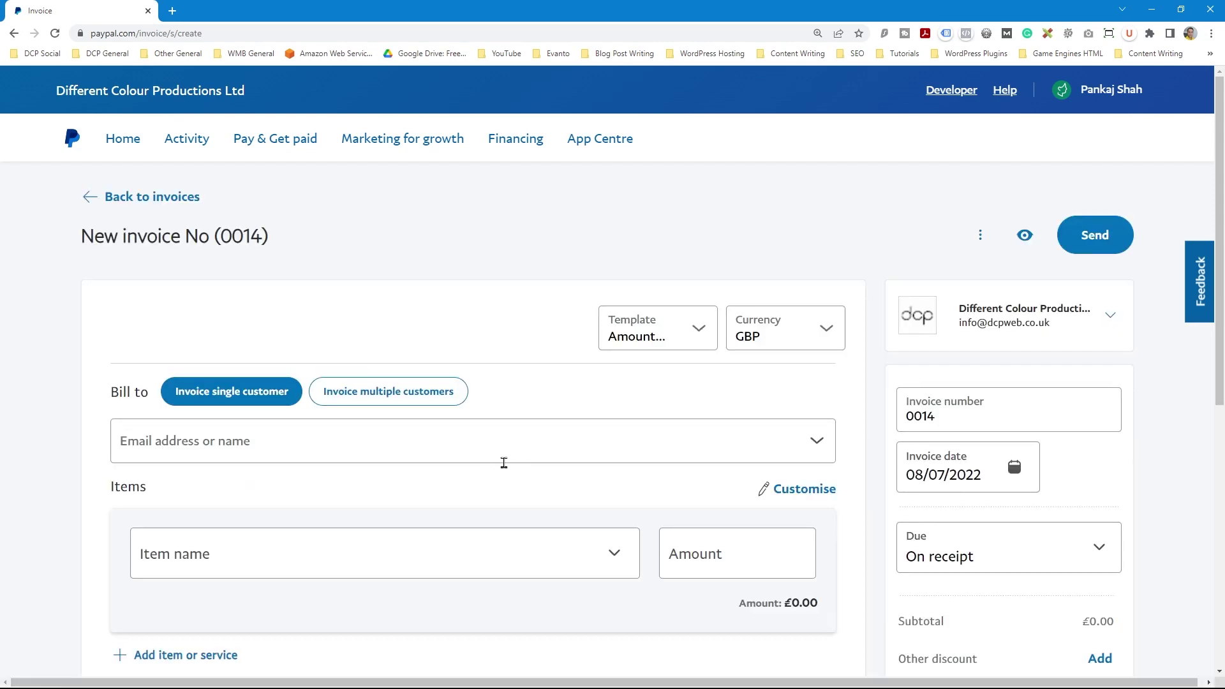
scroll(307, 492, "down", 1)
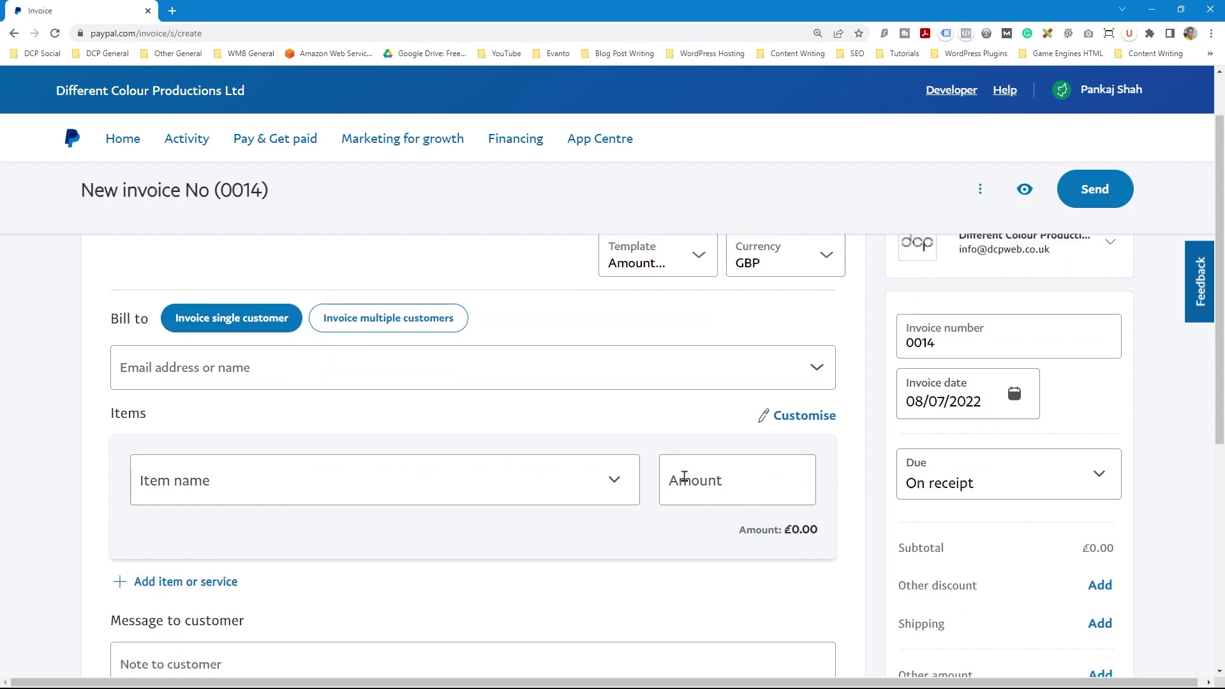
scroll(680, 471, "up", 2)
left_click(675, 338)
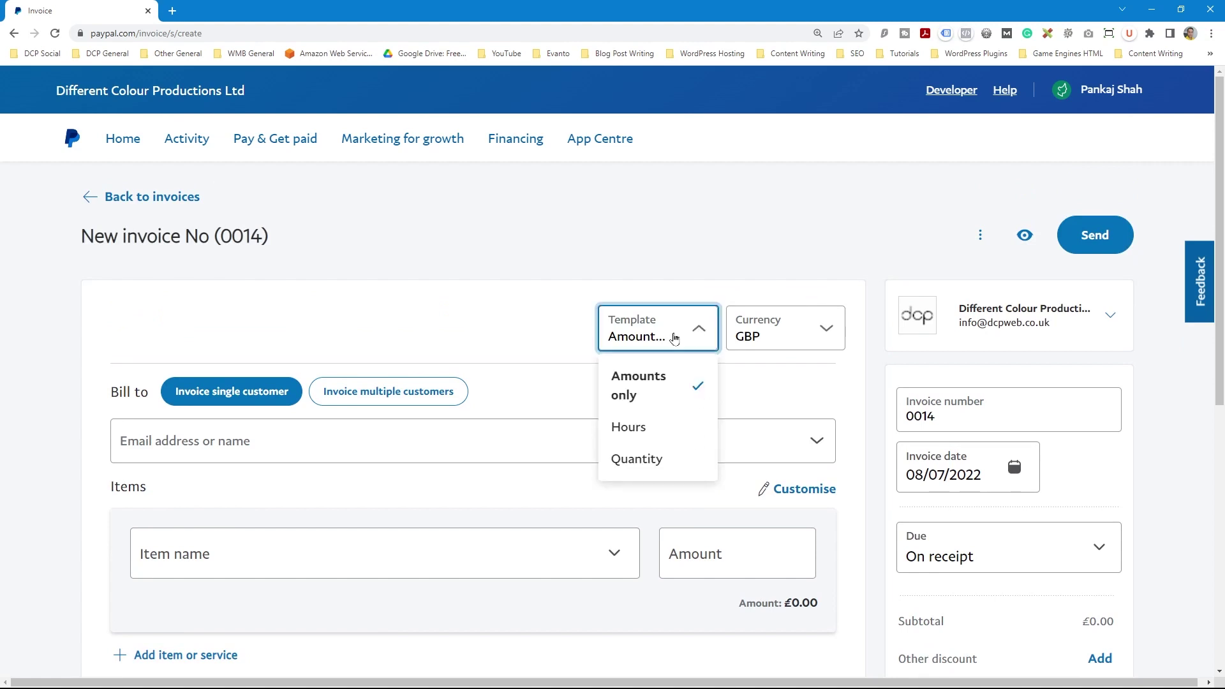
left_click(654, 429)
scroll(547, 487, "down", 1)
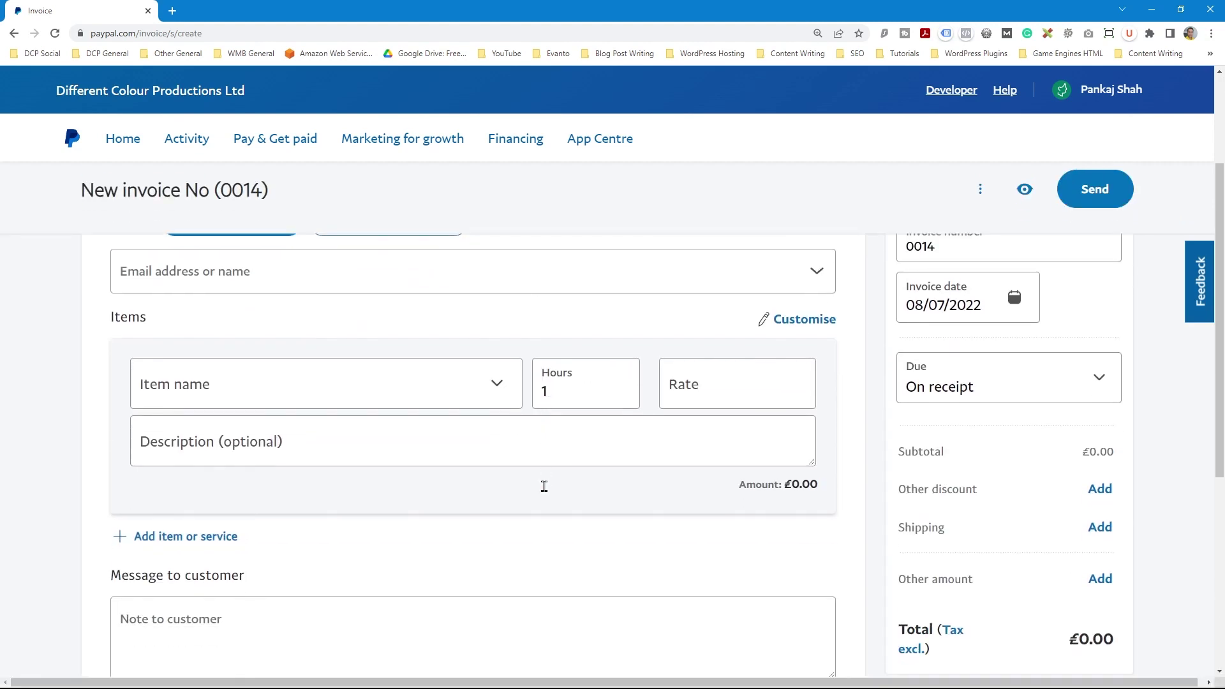
Step: Fill the first line with Treatment Deposit at rate 95 for 2 hours (£190.00)
left_click(585, 390)
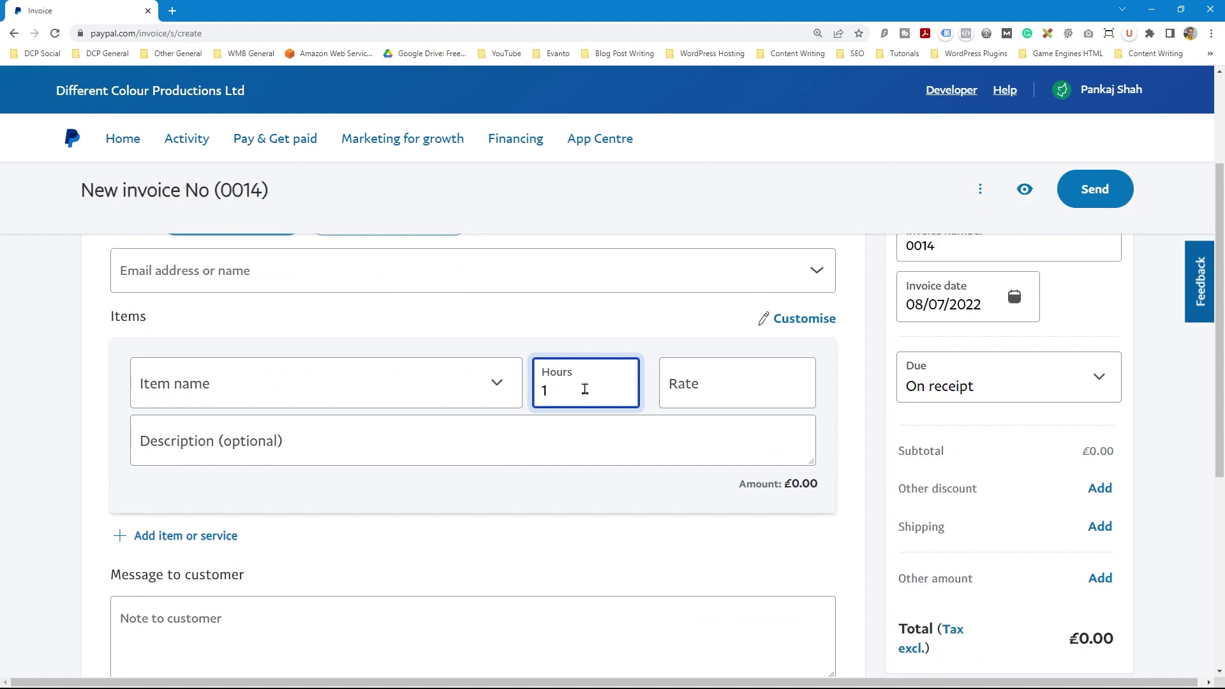
left_click(682, 385)
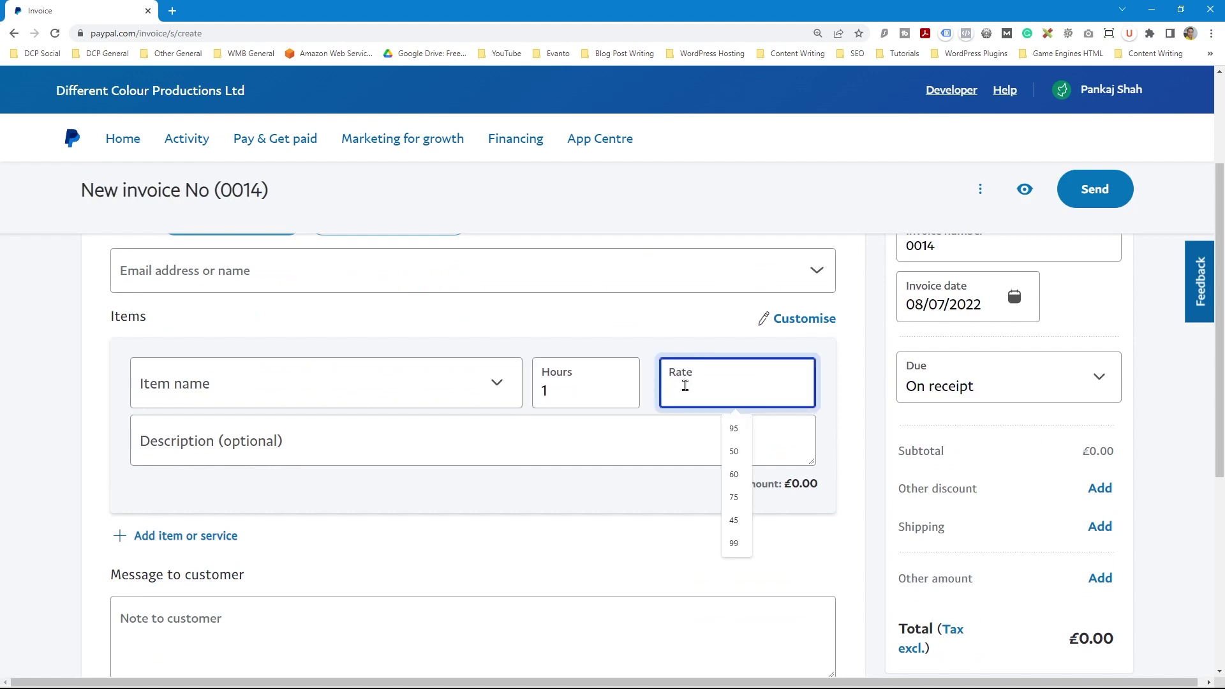
left_click(734, 432)
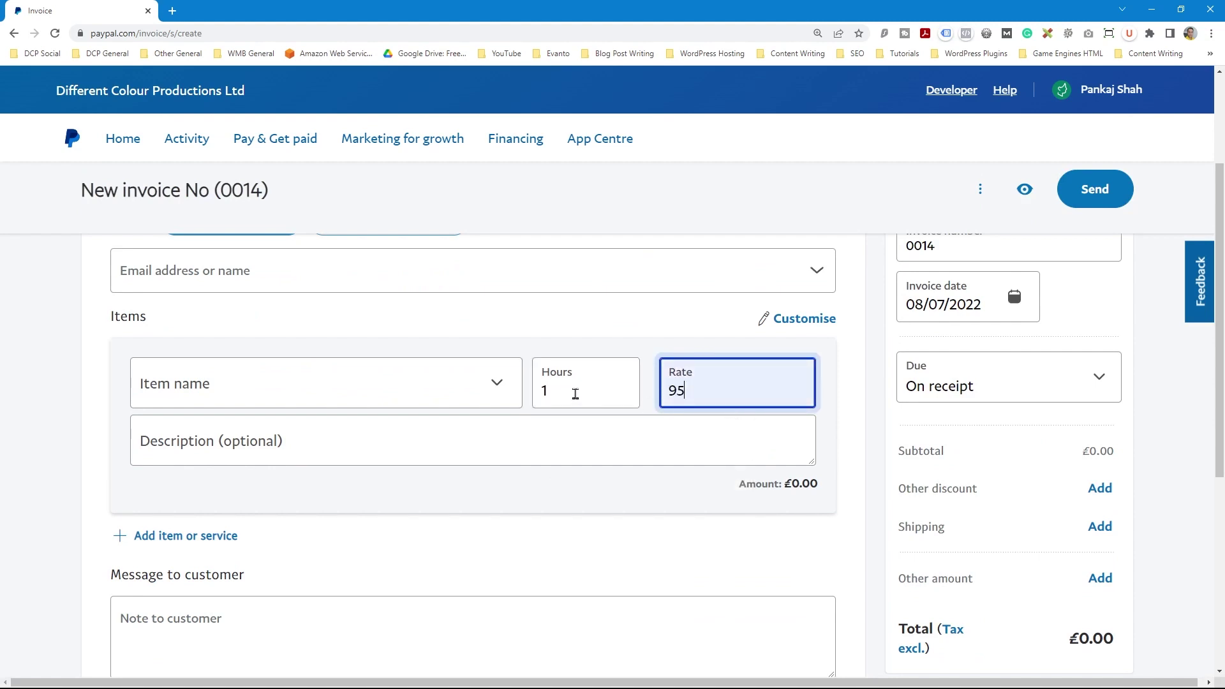
left_click(388, 447)
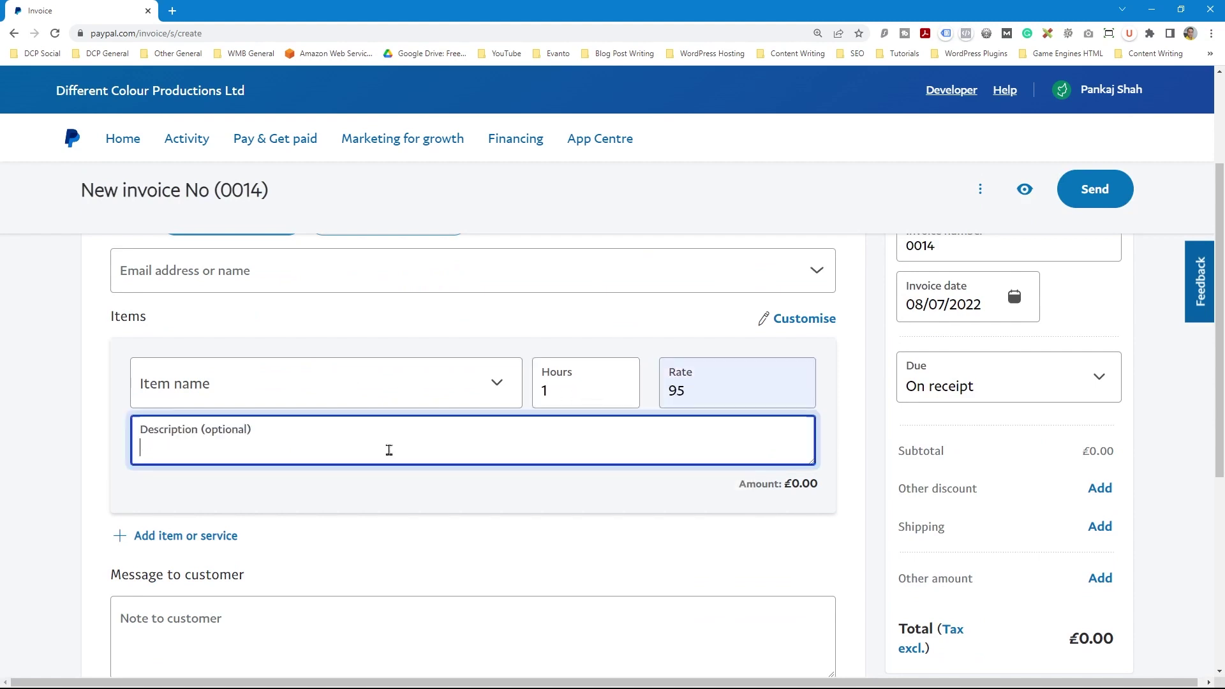
left_click(339, 387)
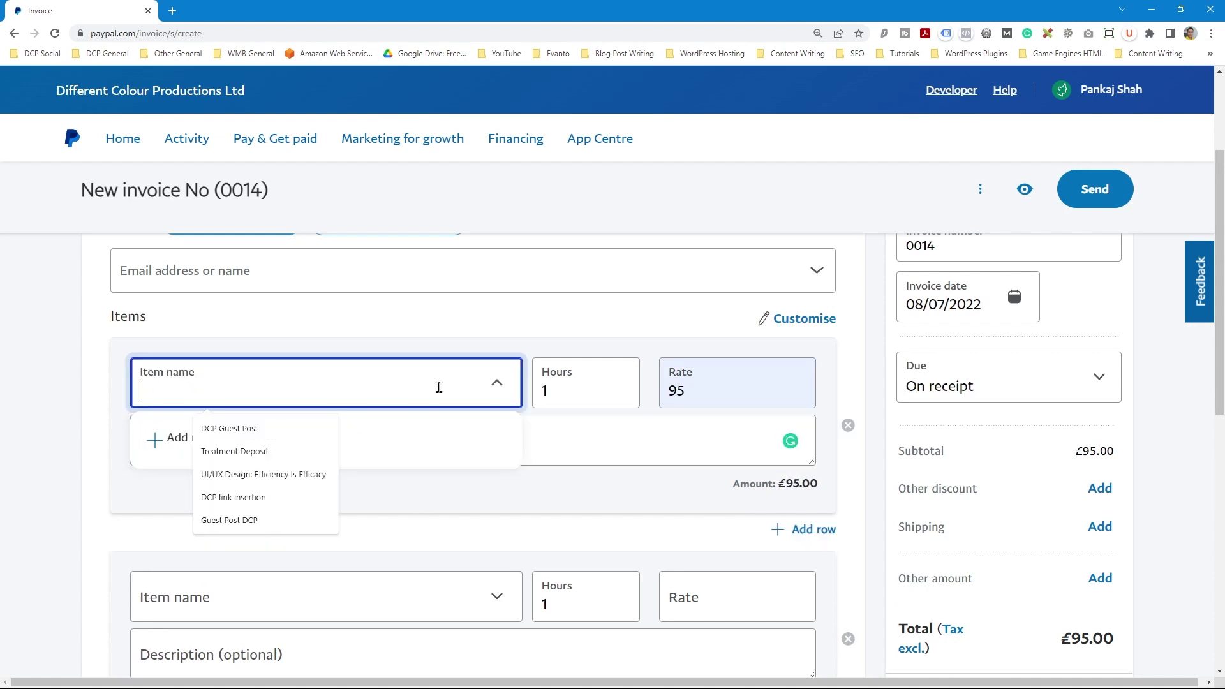
left_click(259, 460)
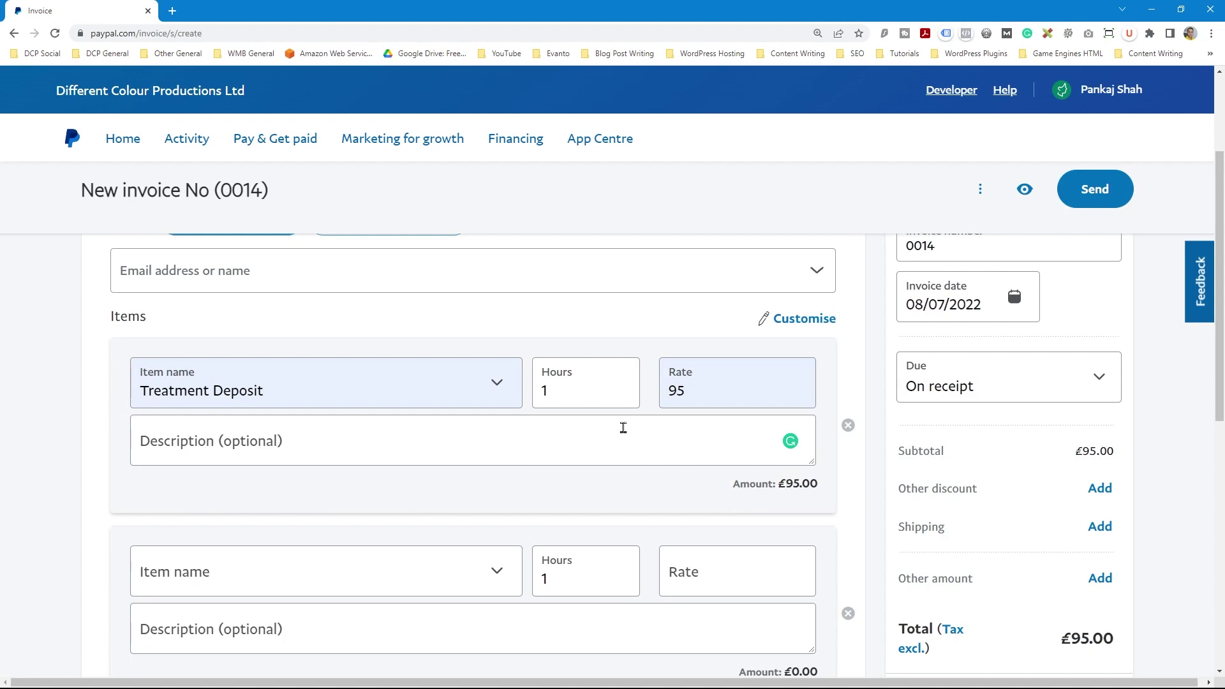
double_click(539, 394)
type("2")
left_click(661, 488)
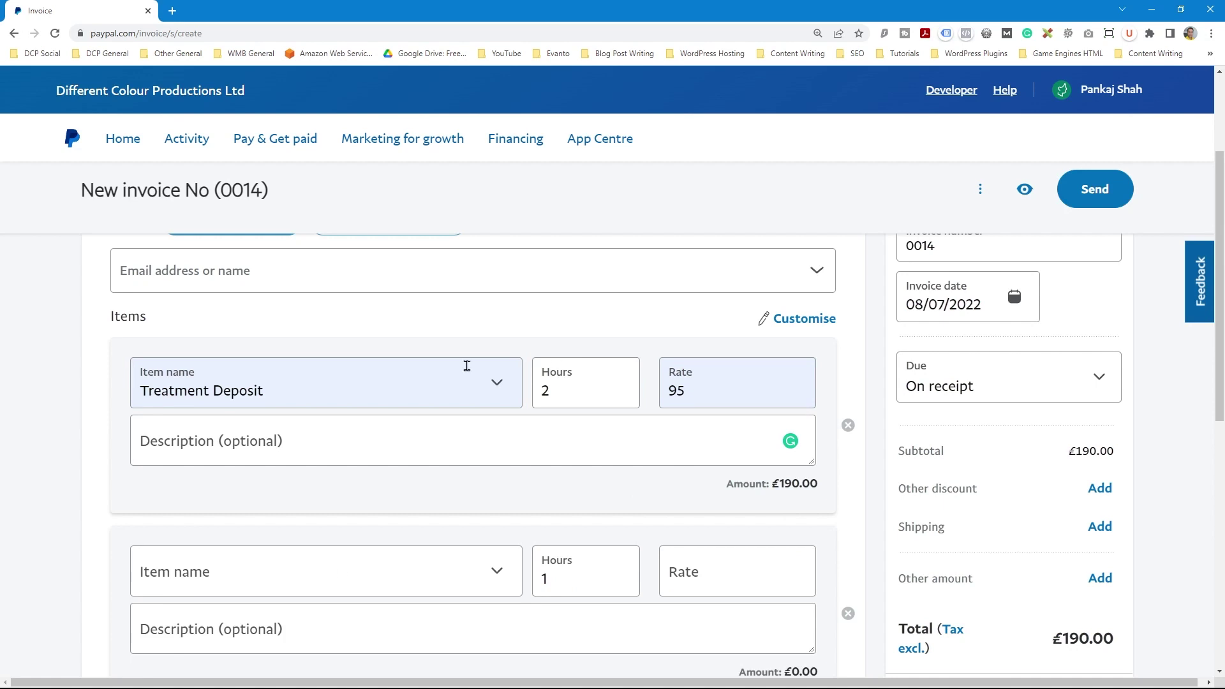
Step: Switch the invoice back to the Quantity template
scroll(610, 319, "up", 3)
left_click(654, 344)
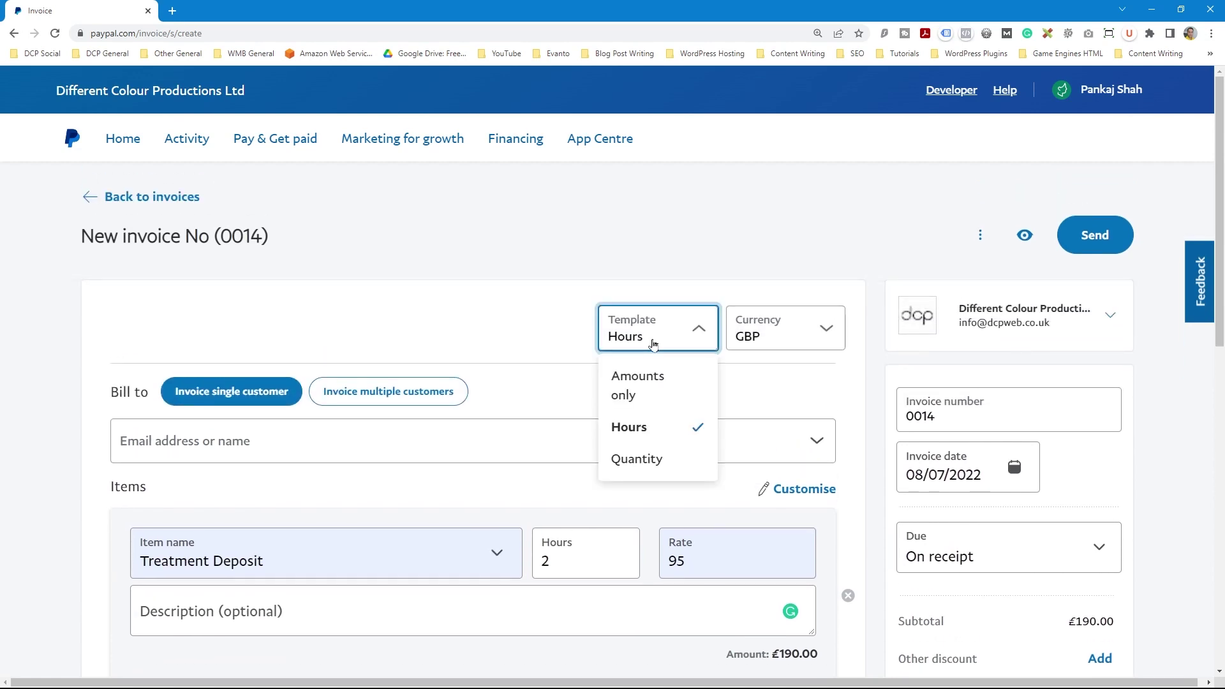
left_click(641, 461)
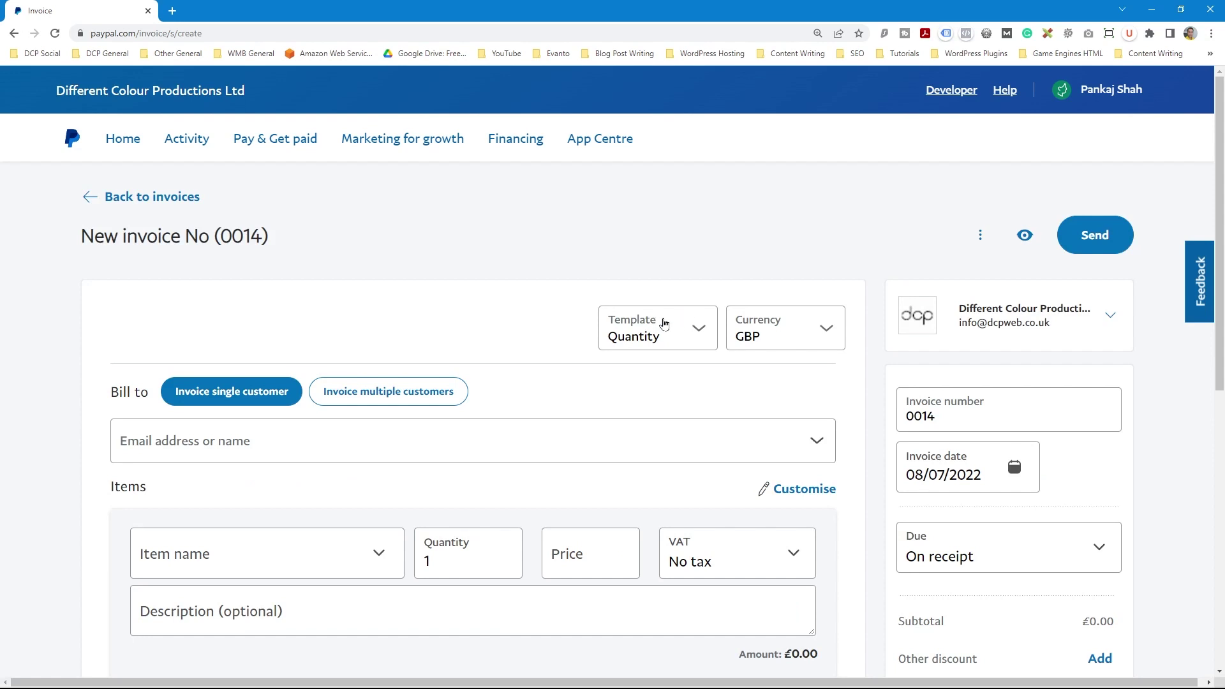
left_click(775, 338)
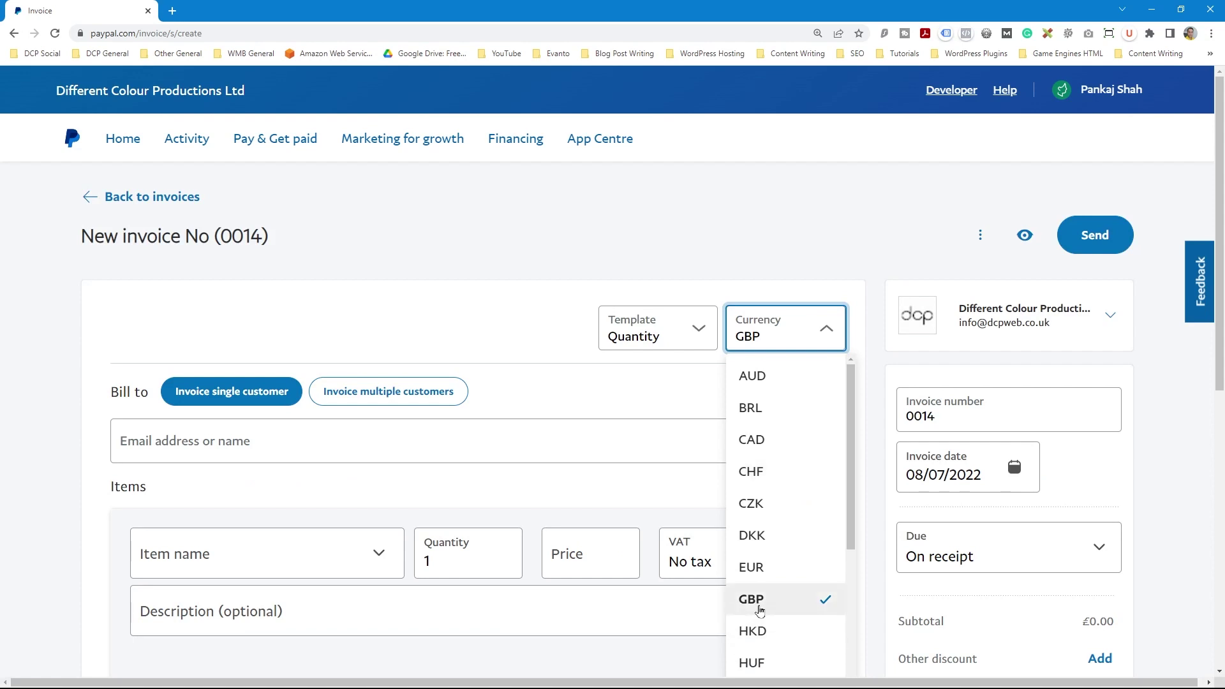
scroll(759, 611, "down", 10)
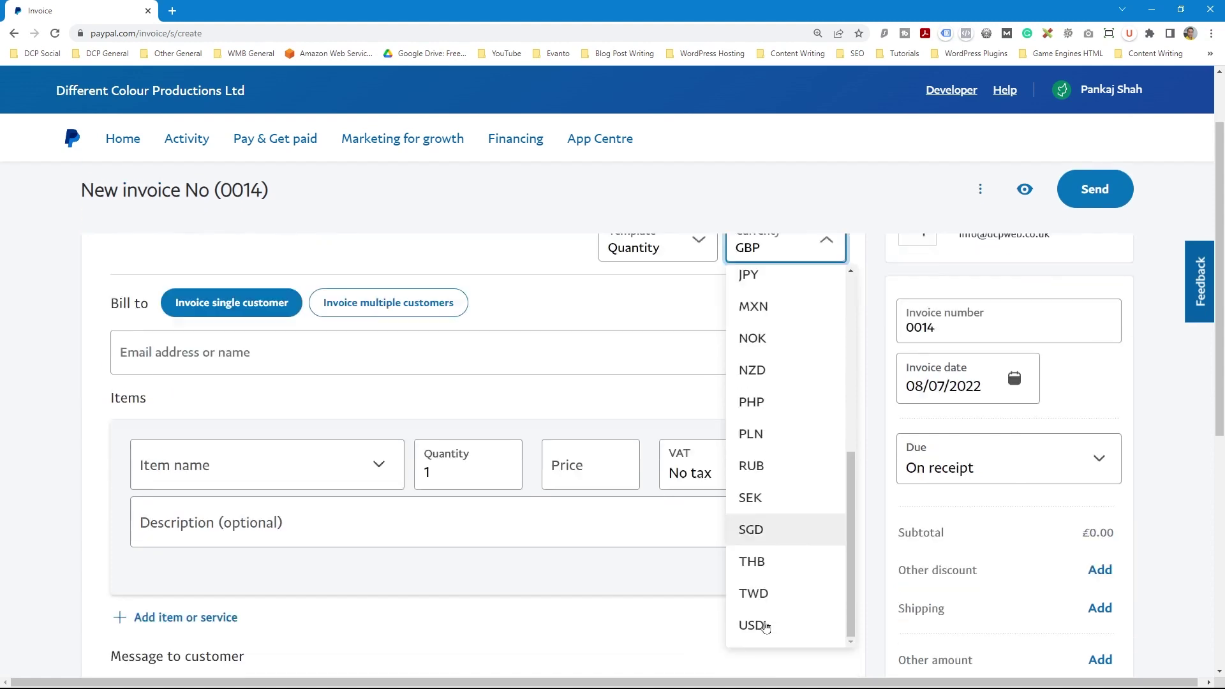
scroll(607, 421, "up", 4)
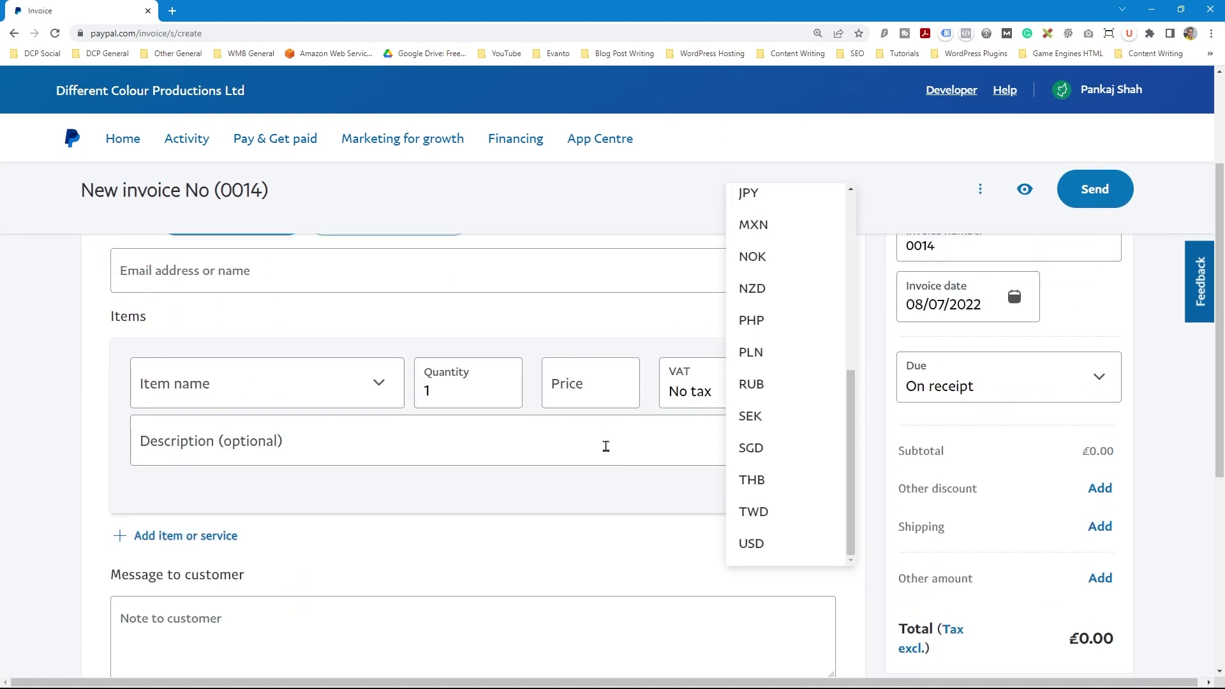
scroll(1025, 444, "up", 1)
scroll(1025, 433, "down", 1)
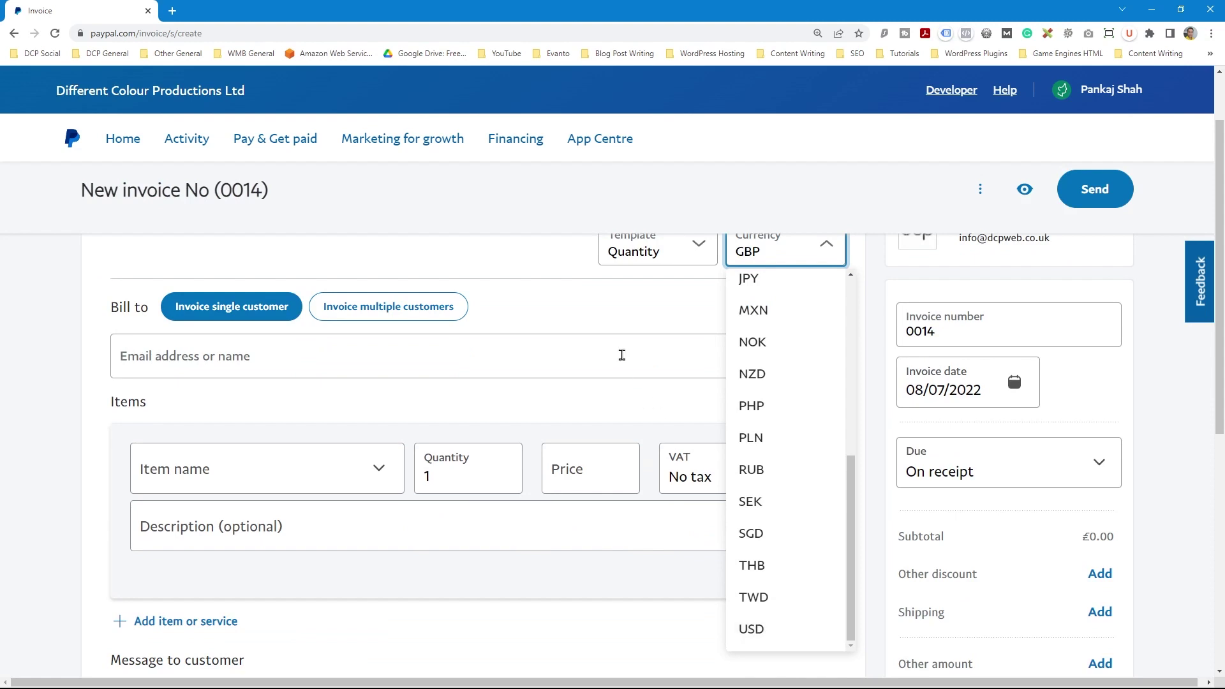
left_click(648, 344)
scroll(649, 357, "up", 1)
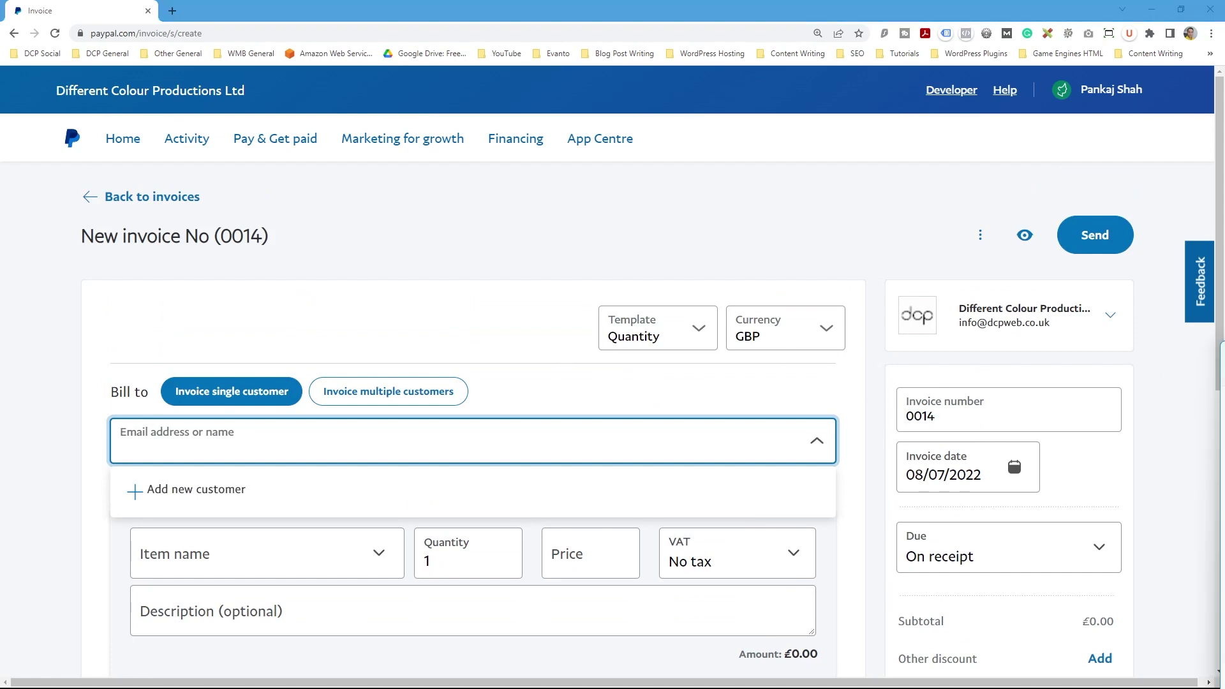
Step: Bill the invoice to the customer by selecting their saved e-mail address
left_click(215, 436)
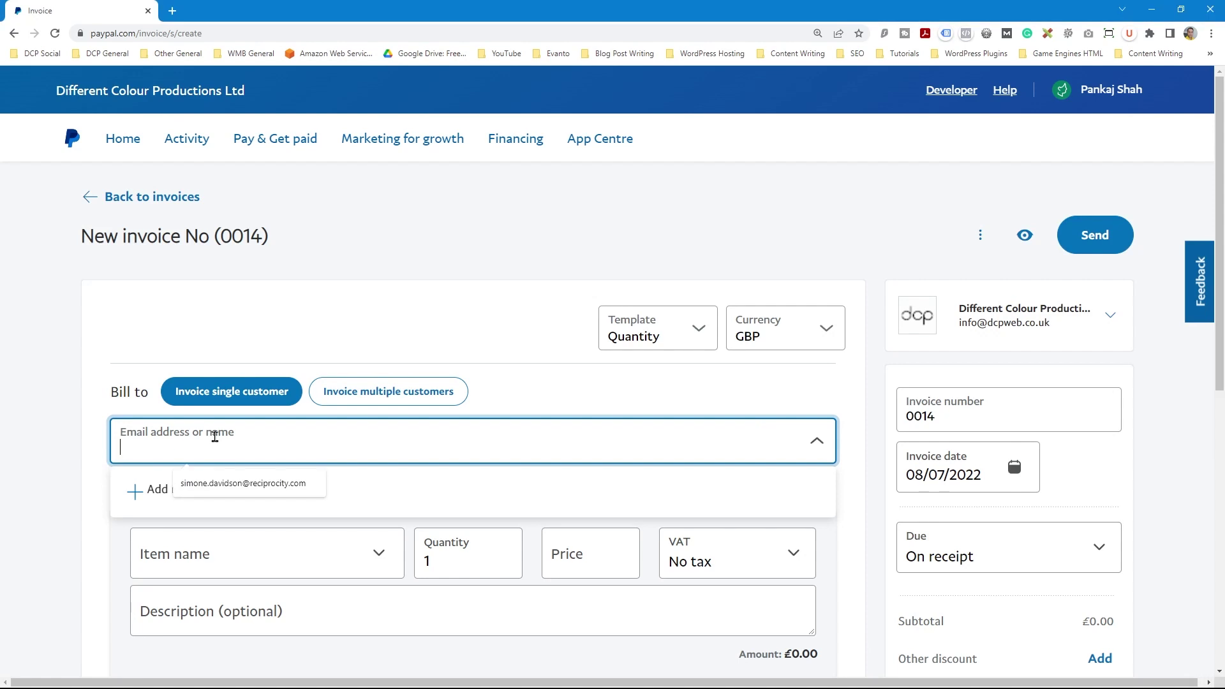
key("ctrl+v")
left_click(13, 459)
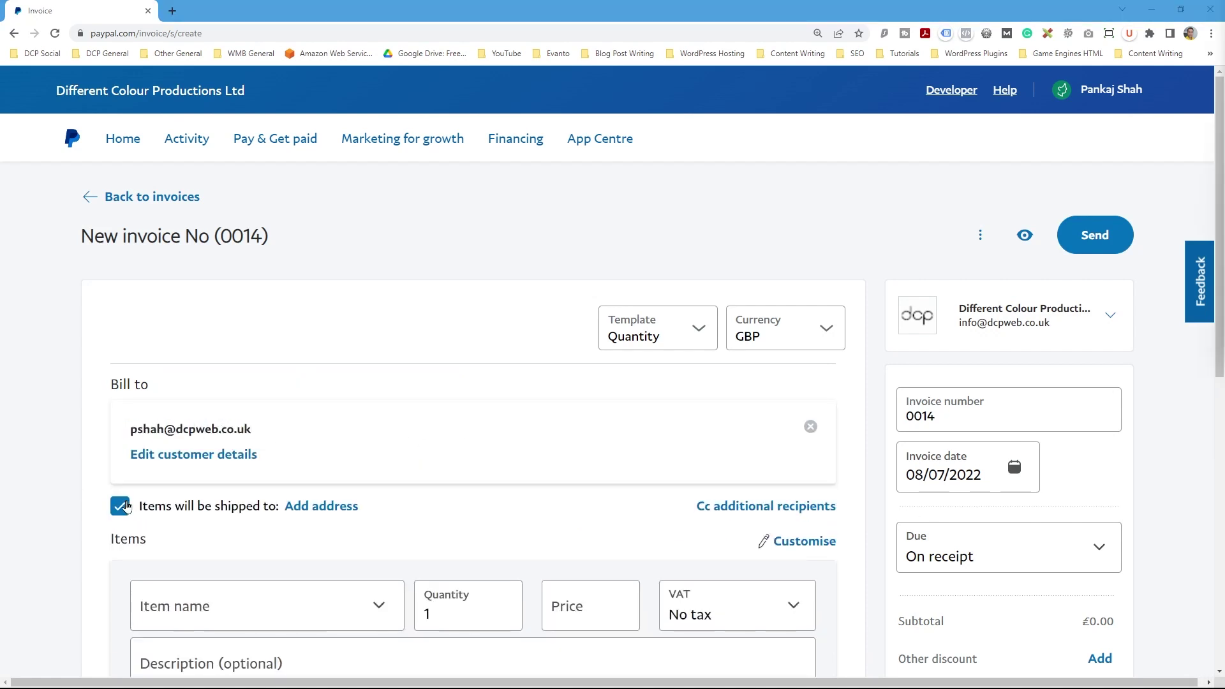
Step: Untick 'Items will be shipped to' so the invoice items are not shipped
left_click(120, 506)
scroll(363, 495, "down", 3)
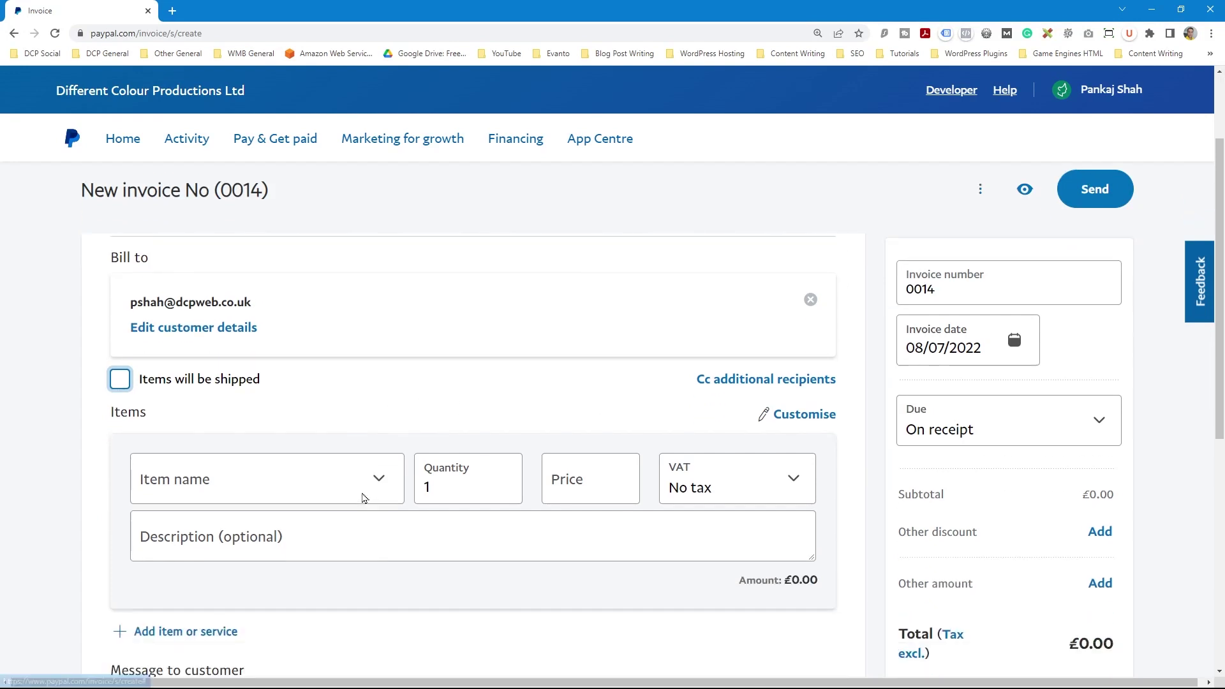
left_click(373, 440)
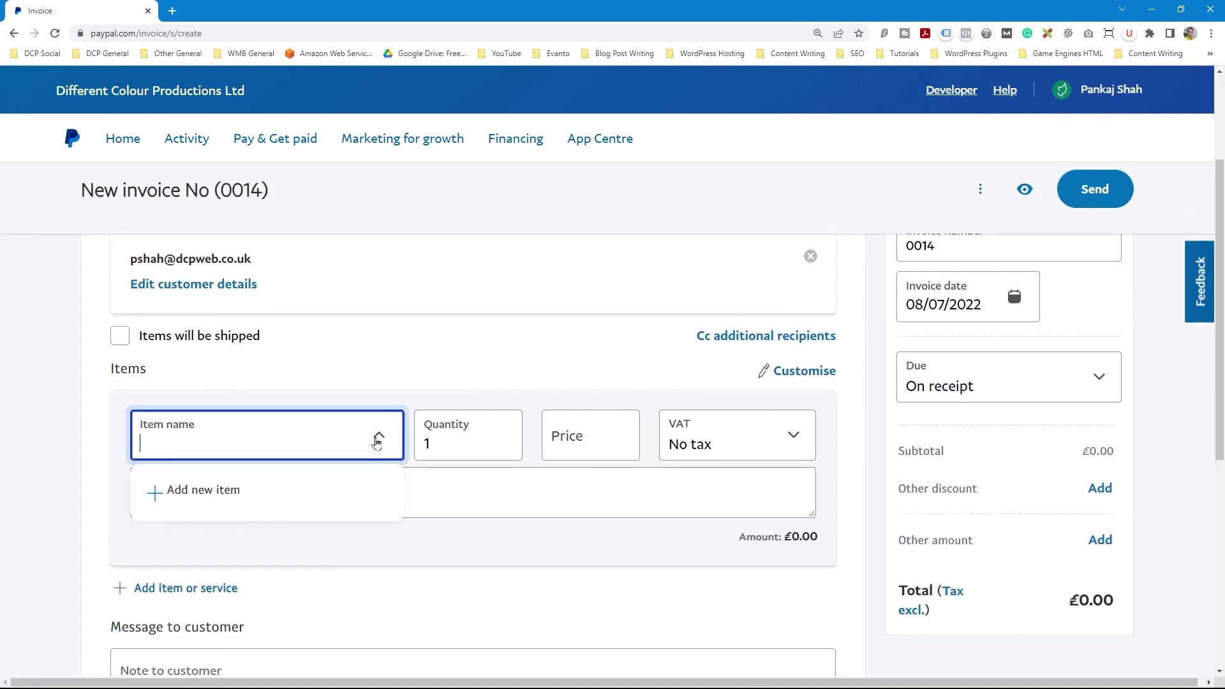
Step: Add a new item named Logo Design, described as 'Business Logo Design x 3'
left_click(199, 495)
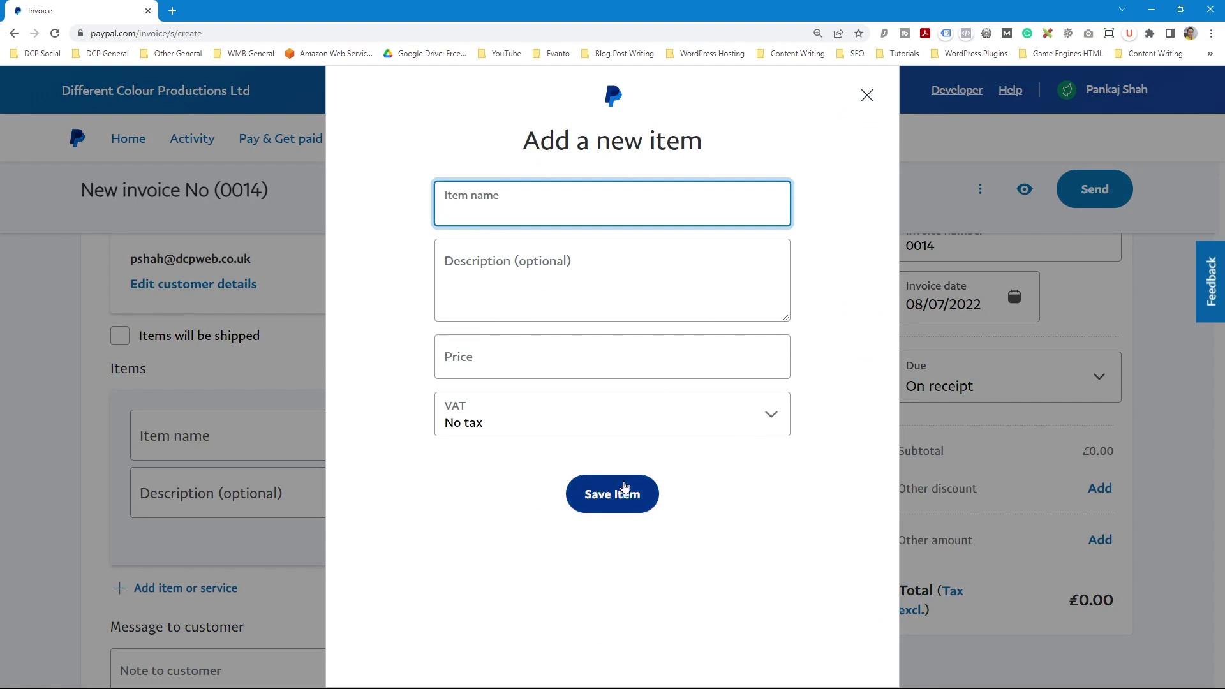
left_click(483, 210)
type("Logo Des")
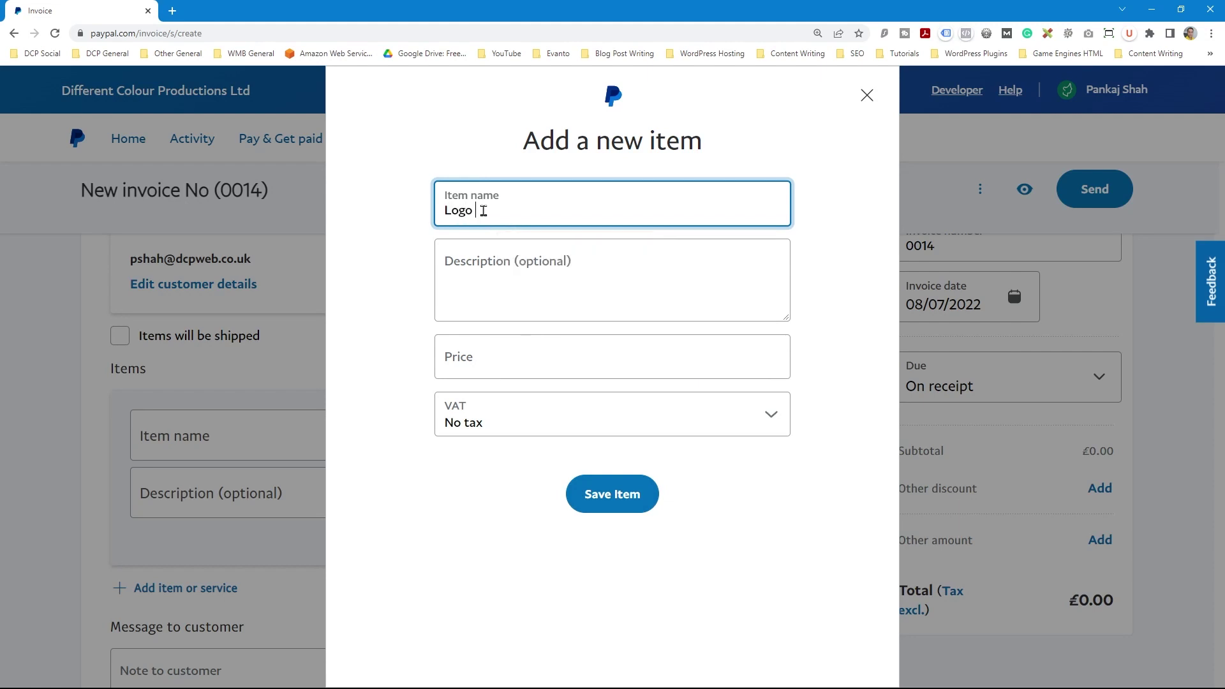
type("ign")
key("Tab")
key("Tab")
left_click(520, 256)
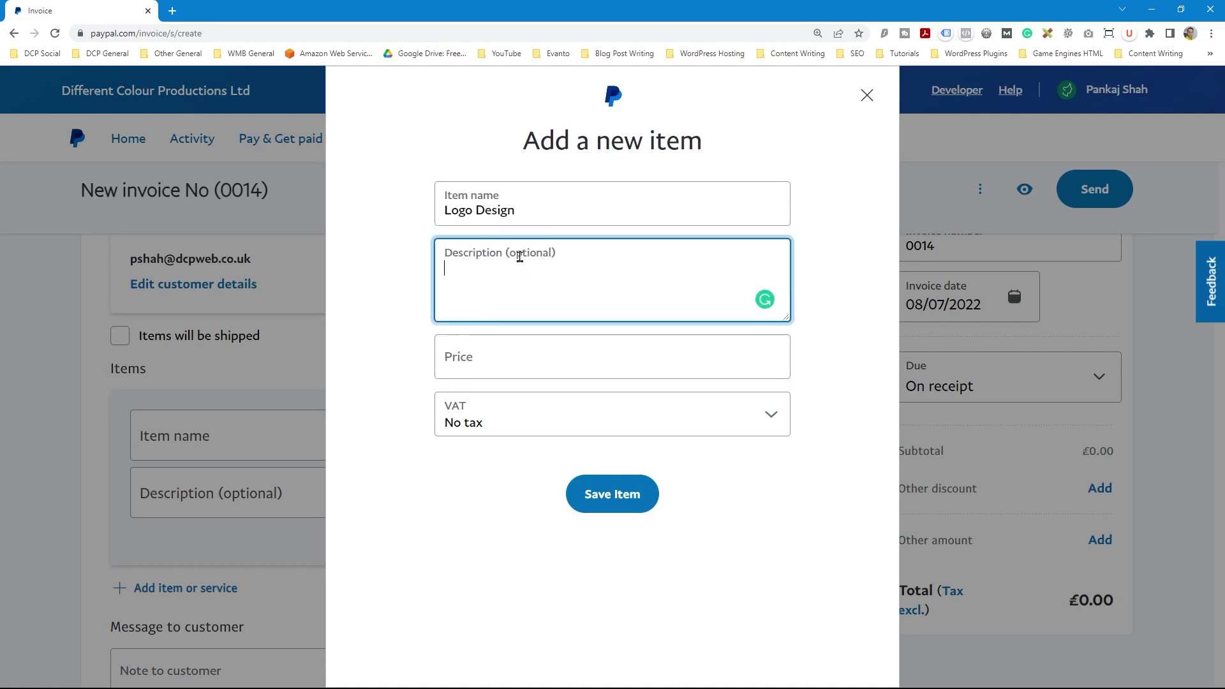
type("BUsiness")
key("BackSpace")
key("BackSpace")
key("BackSpace")
key("BackSpace")
key("BackSpace")
type("siness Logo Design x 3")
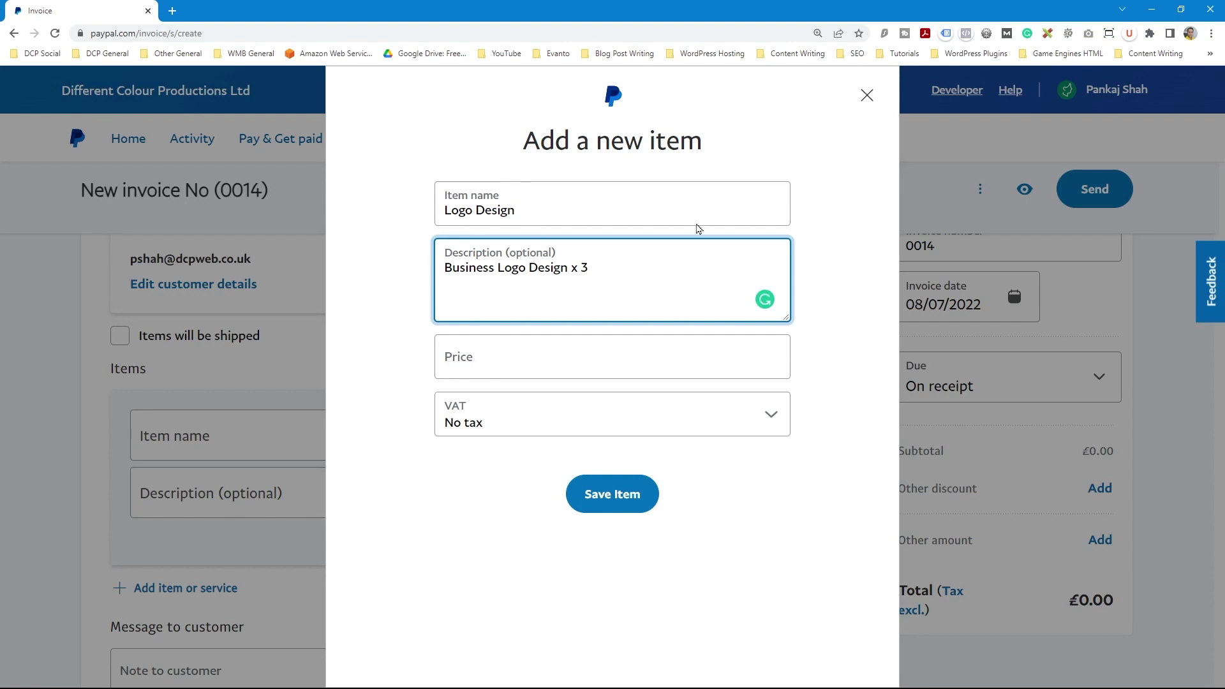
Step: Price the new Logo Design item at 125 with UK VAT and save it
left_click(478, 362)
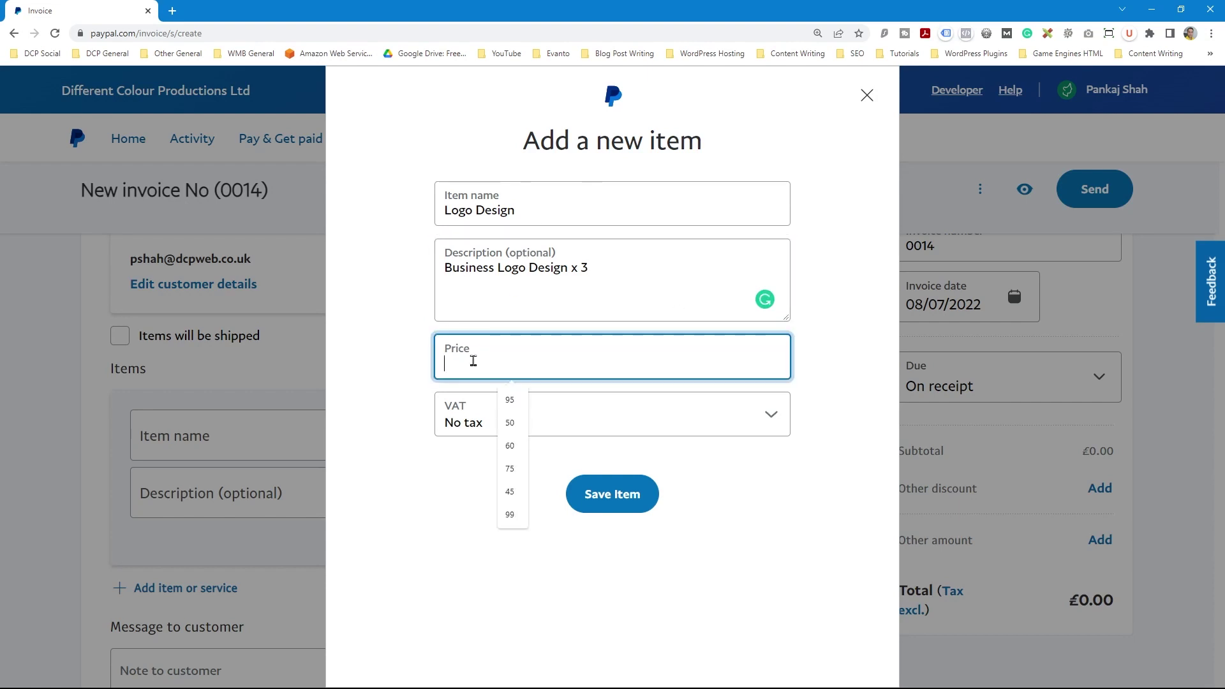
type("125")
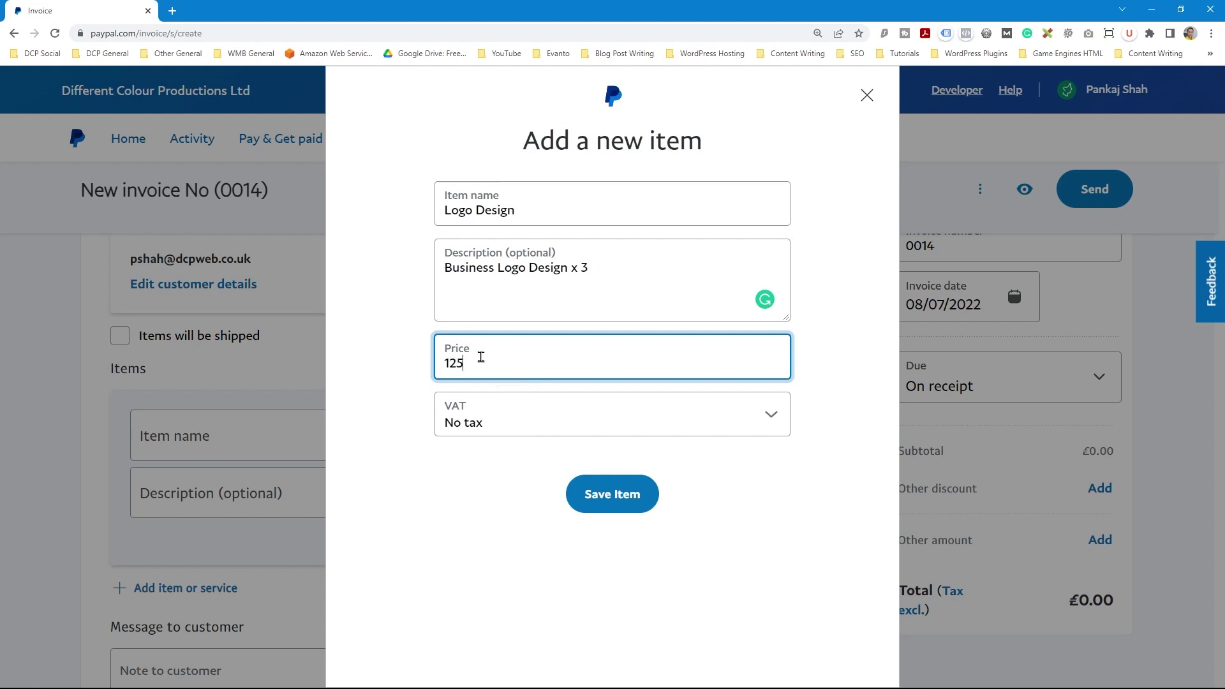
left_click(483, 423)
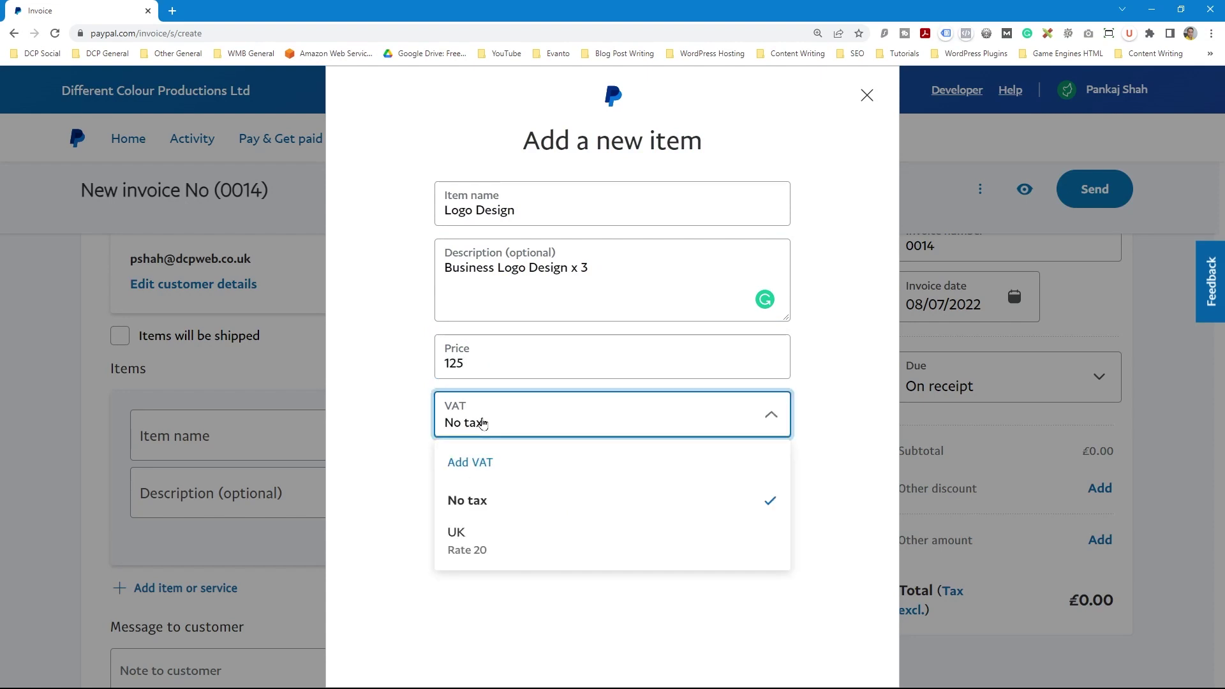
left_click(479, 539)
left_click(607, 494)
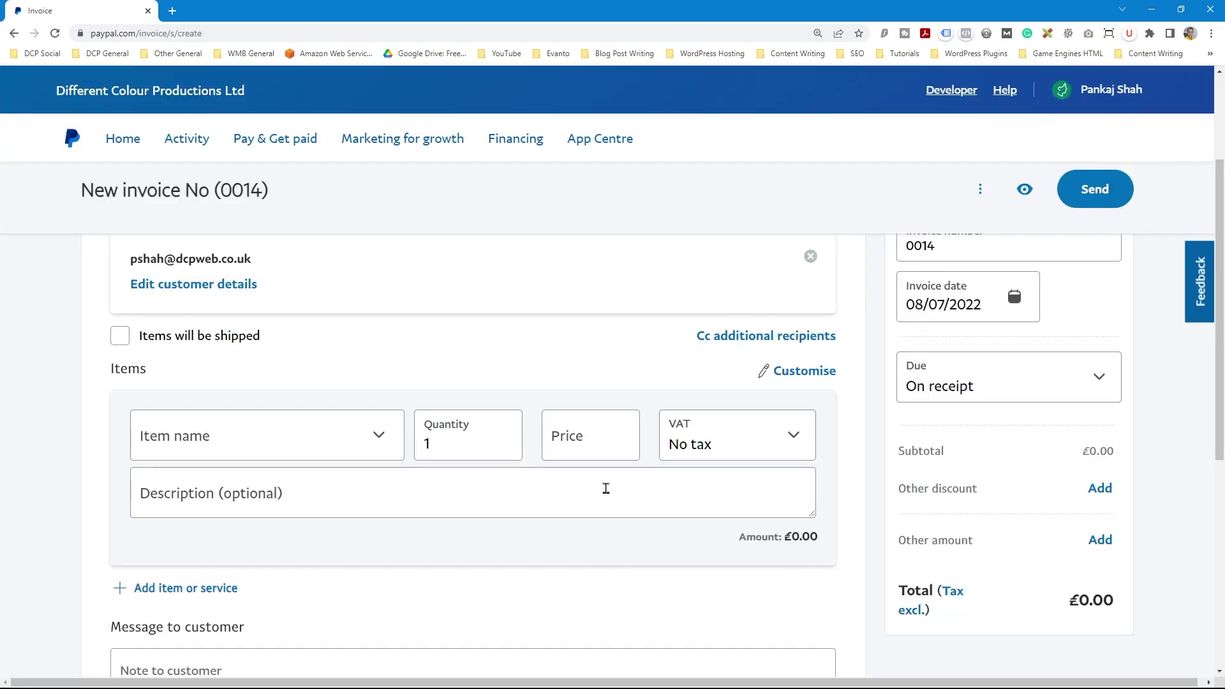
Step: Put Logo Design on the first line: £125.00 plus £25.00 UK VAT, totalling £150.00
left_click(382, 438)
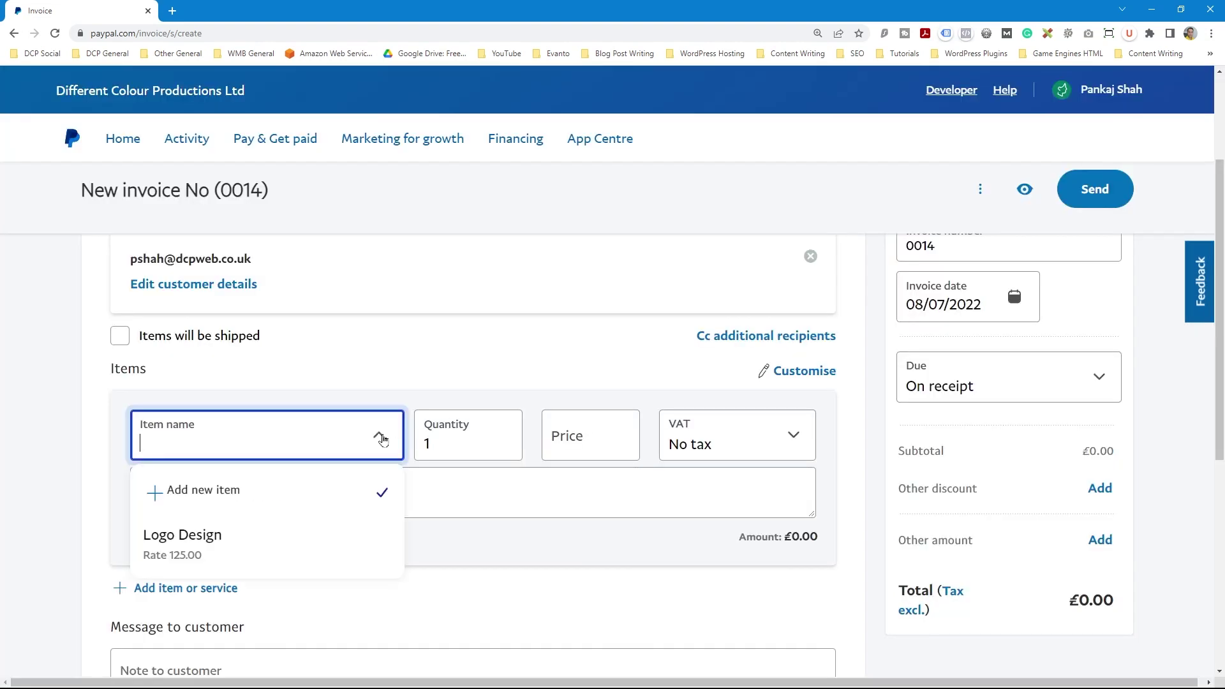
left_click(231, 540)
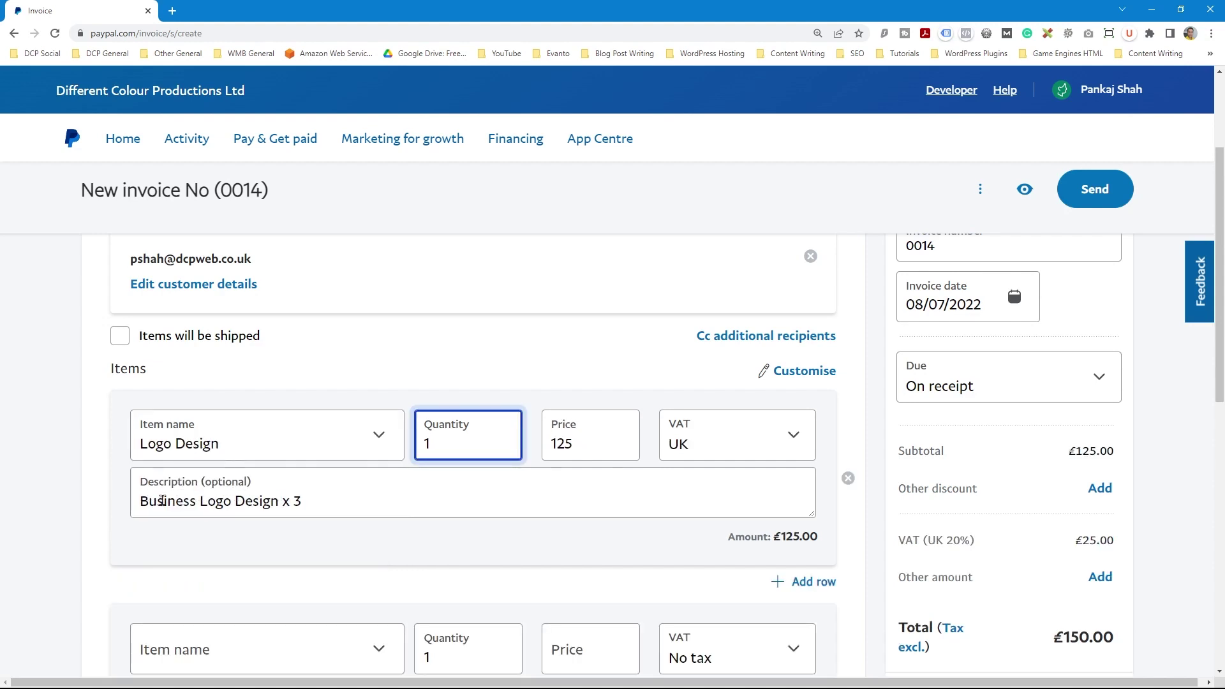
scroll(580, 495, "down", 2)
scroll(580, 496, "down", 2)
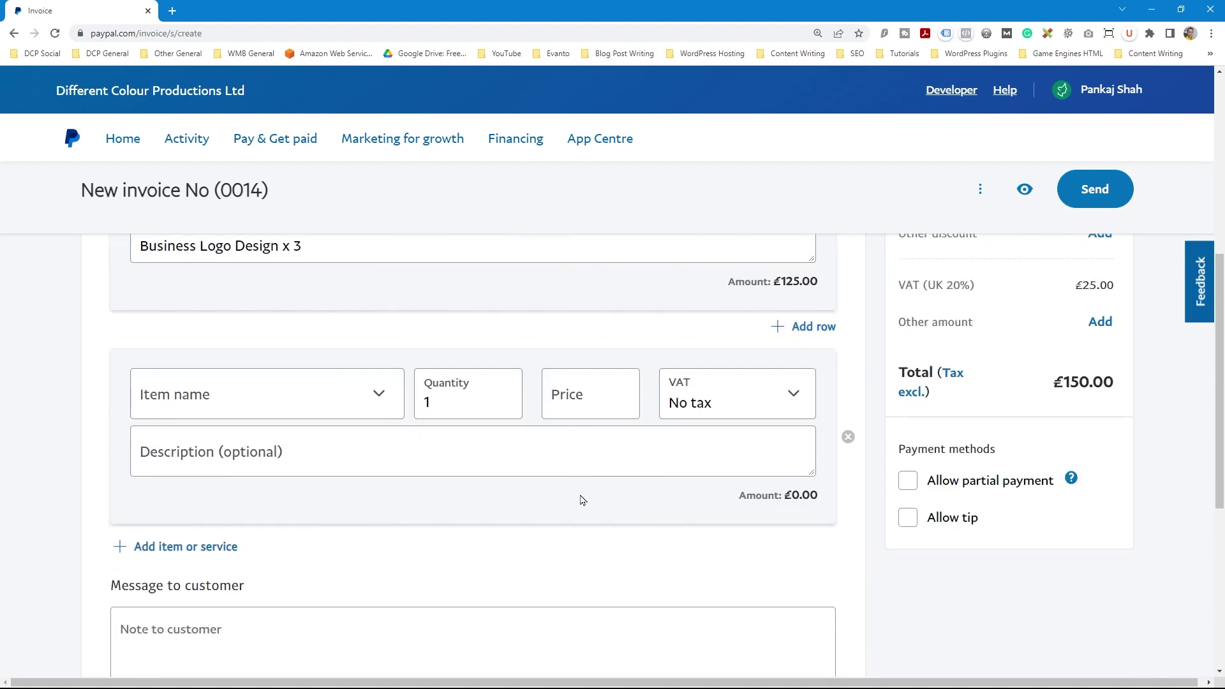
scroll(568, 483, "up", 3)
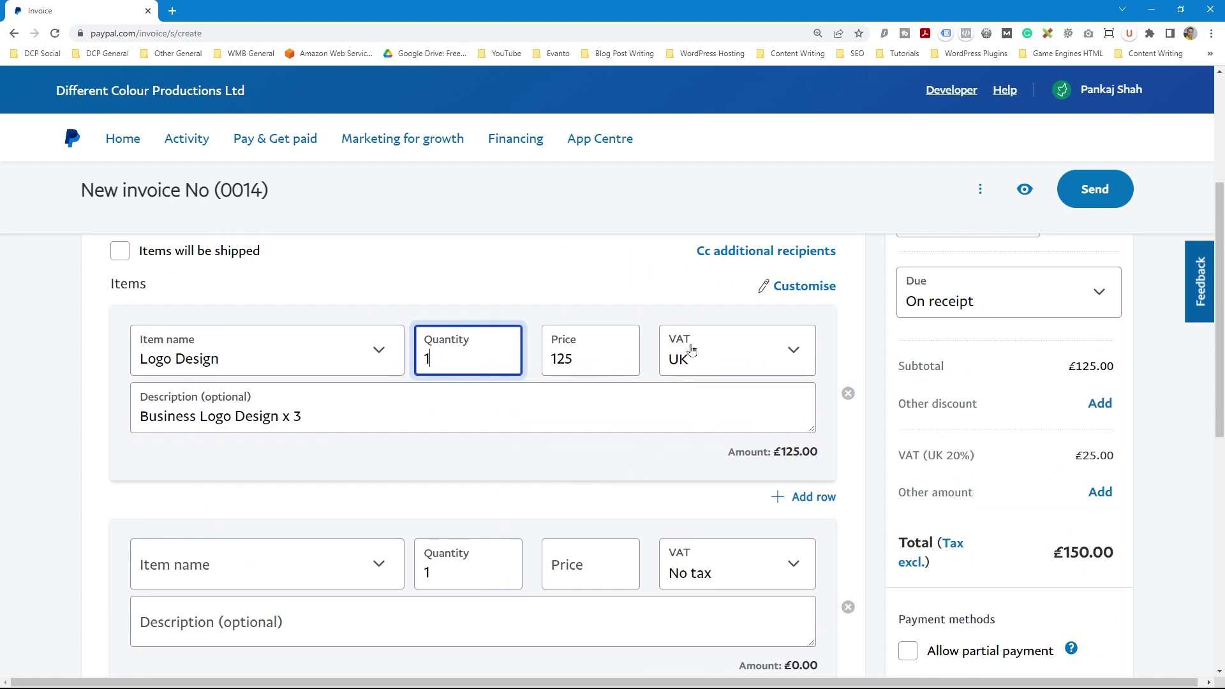
left_click(378, 351)
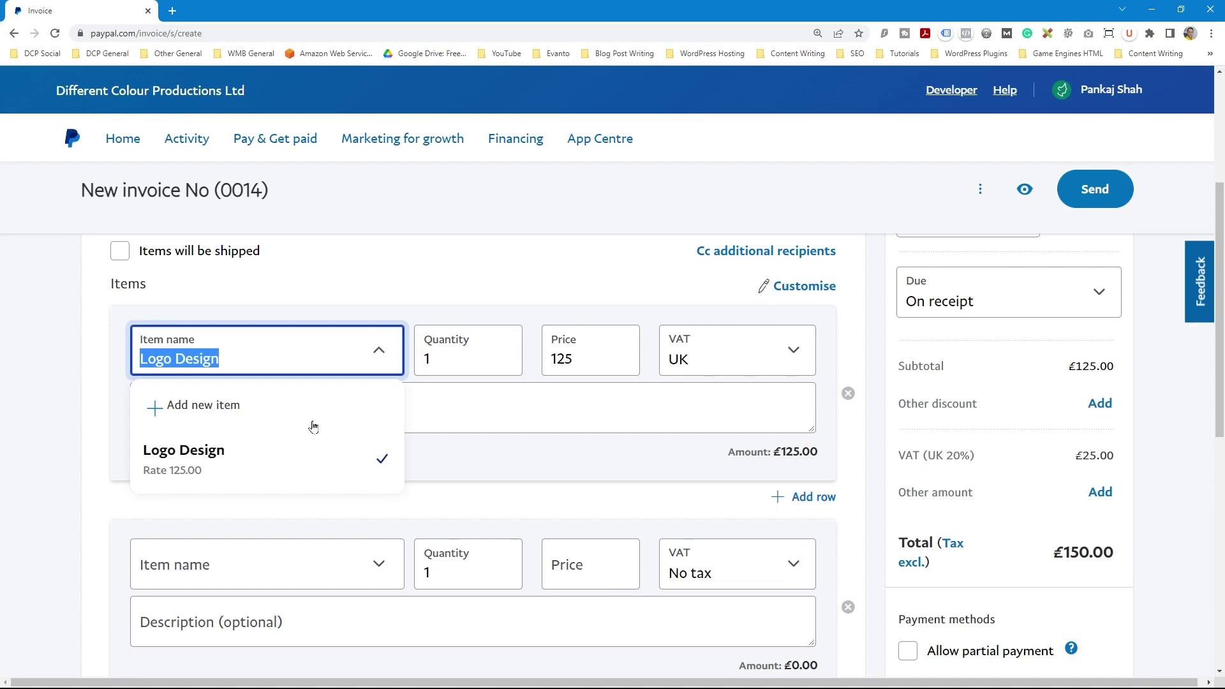
left_click(38, 459)
scroll(38, 459, "down", 1)
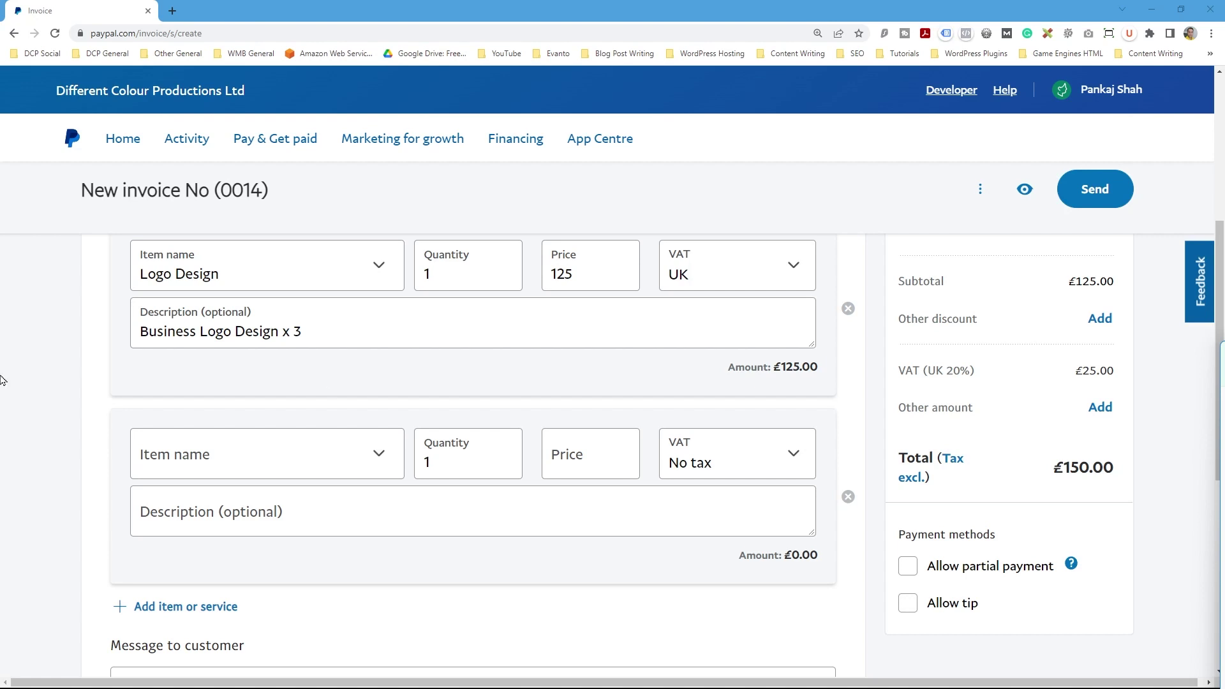
left_click(60, 455)
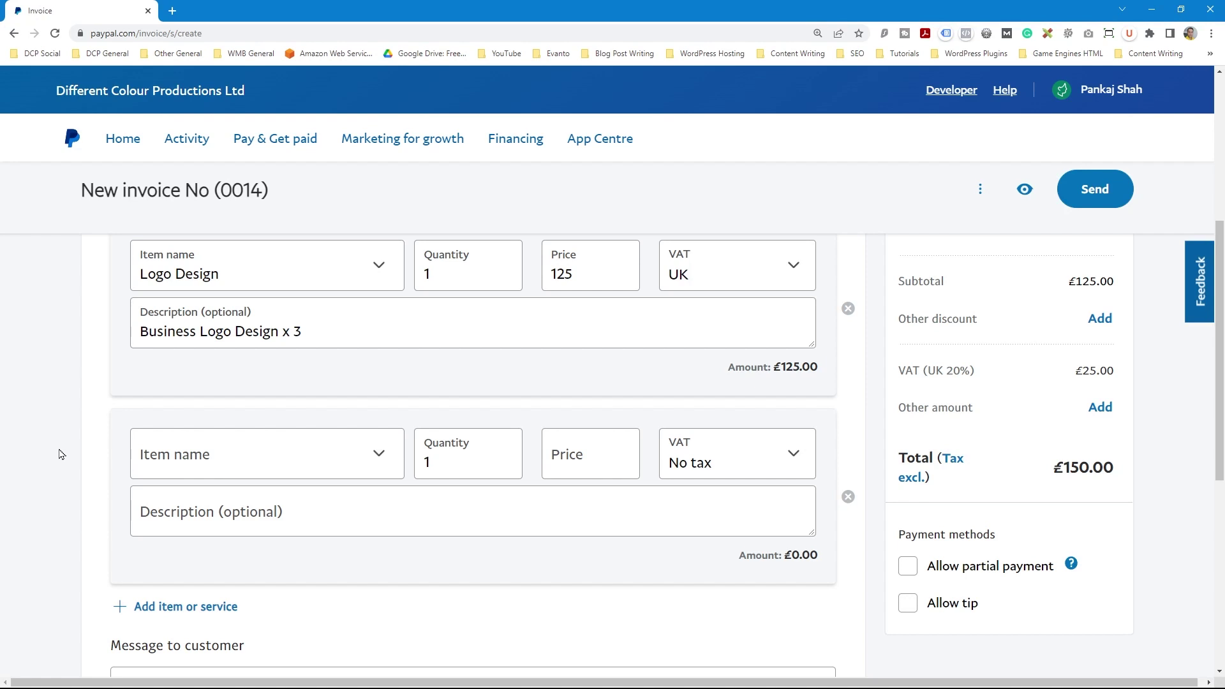
Step: Add a second line named Social Media Management priced at 245
left_click(163, 460)
type("Social Media Management")
left_click(62, 473)
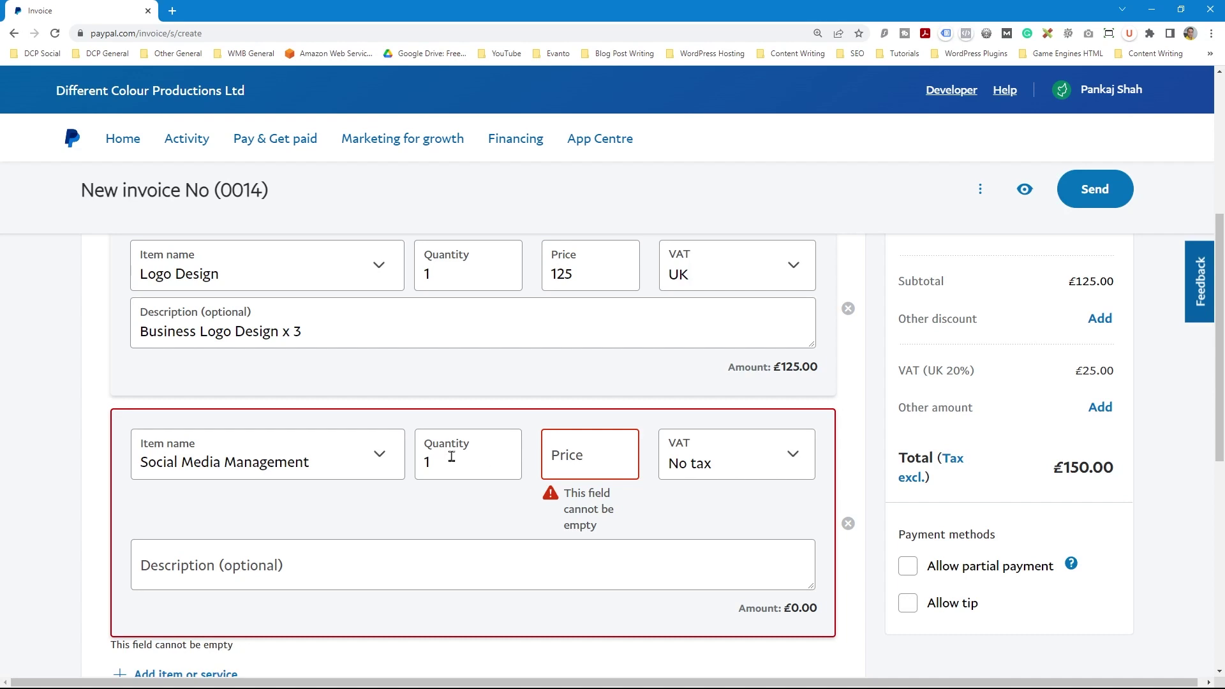
left_click(580, 458)
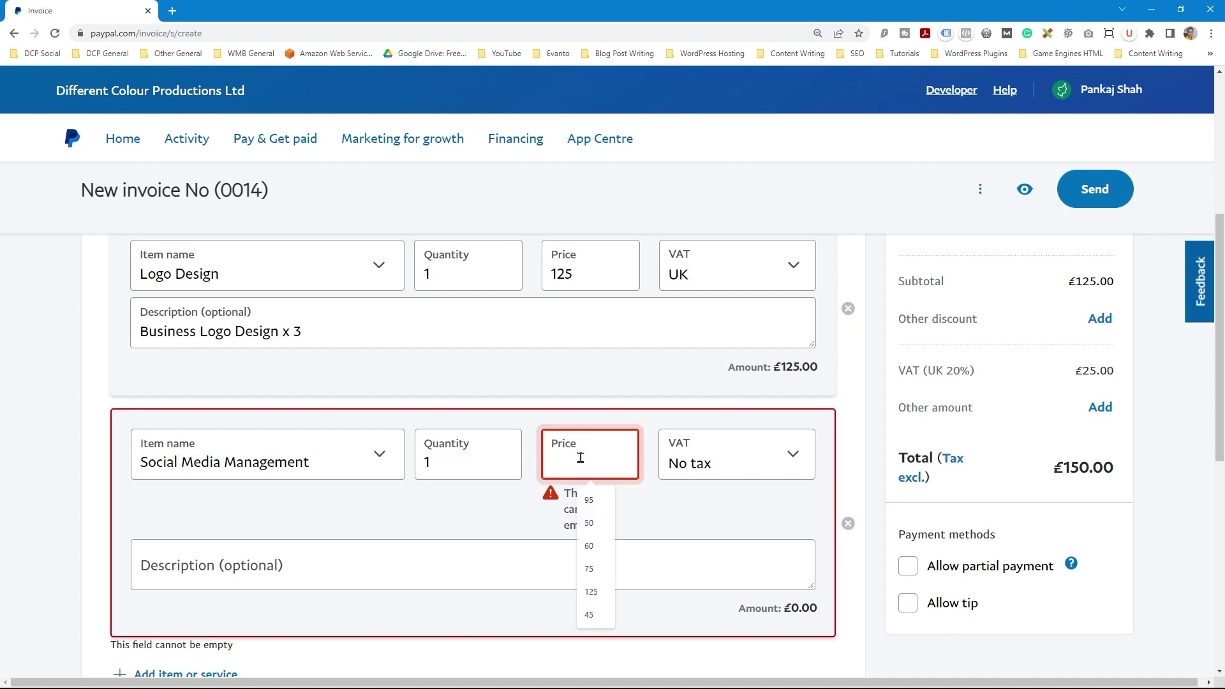
type("245")
Step: Describe the second line as 'Twitter, Instagram and Facebook Artwork', correcting the Instagram spelling
left_click(275, 517)
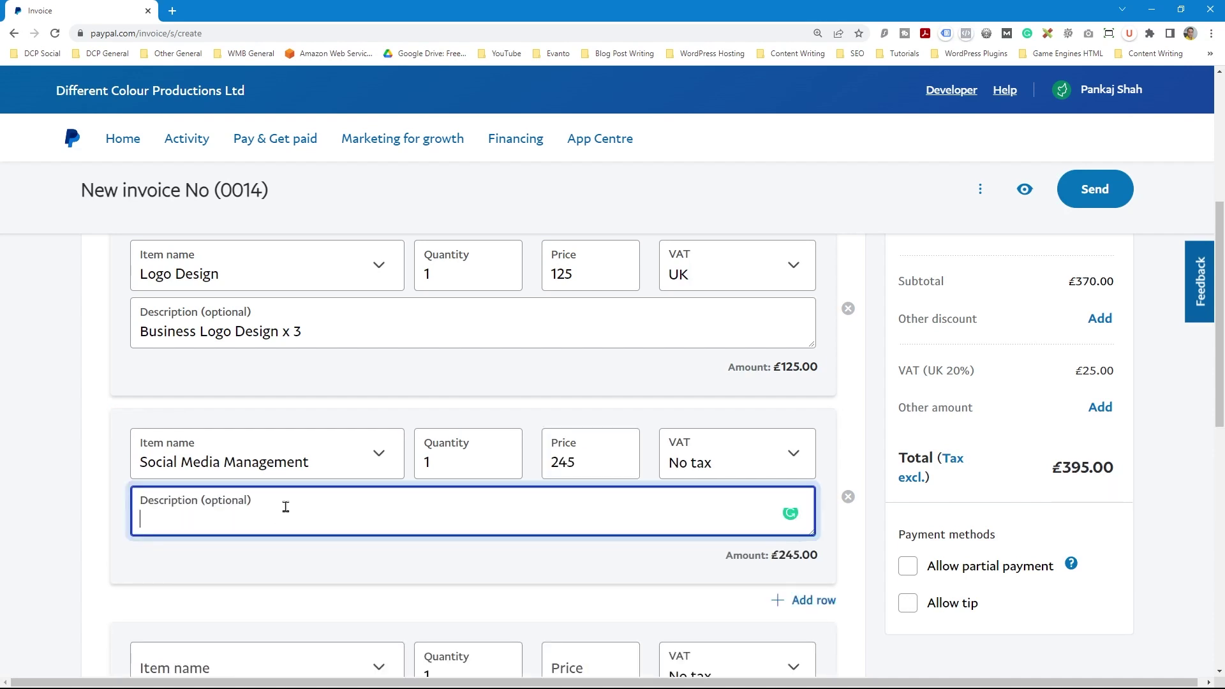
type("Twitter, Istagram and Facebok")
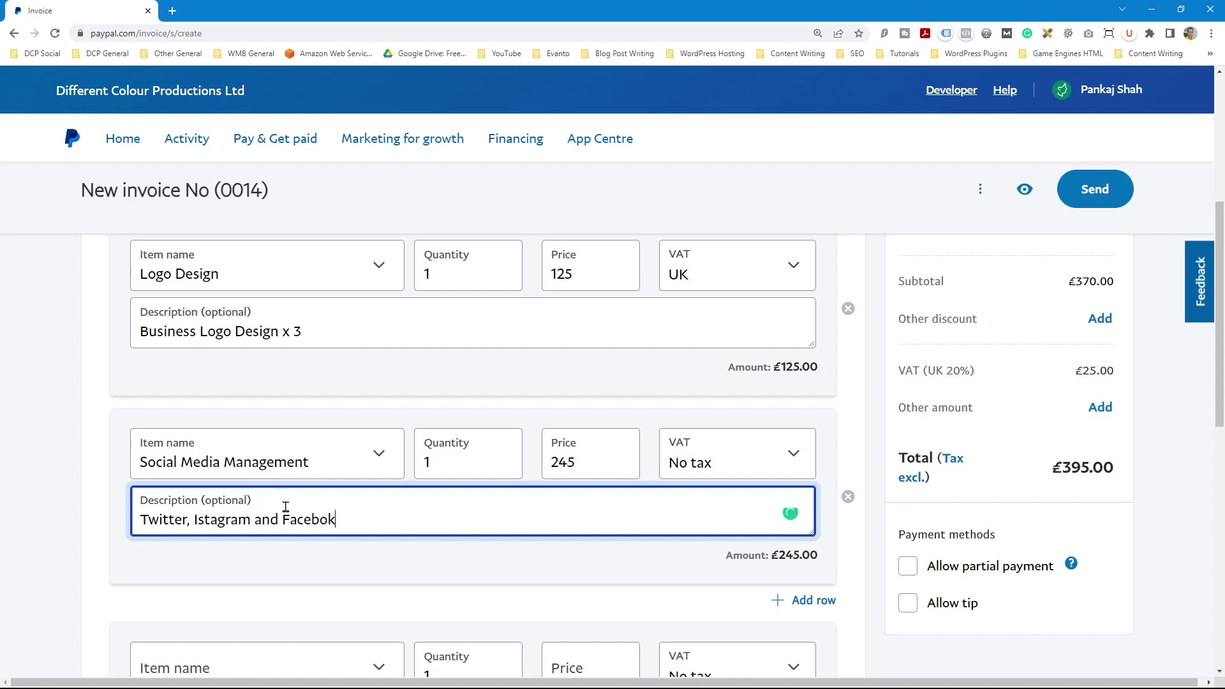
key("BackSpace")
type("ok Srt")
key("BackSpace")
key("BackSpace")
key("BackSpace")
type("Artowkr")
type("work")
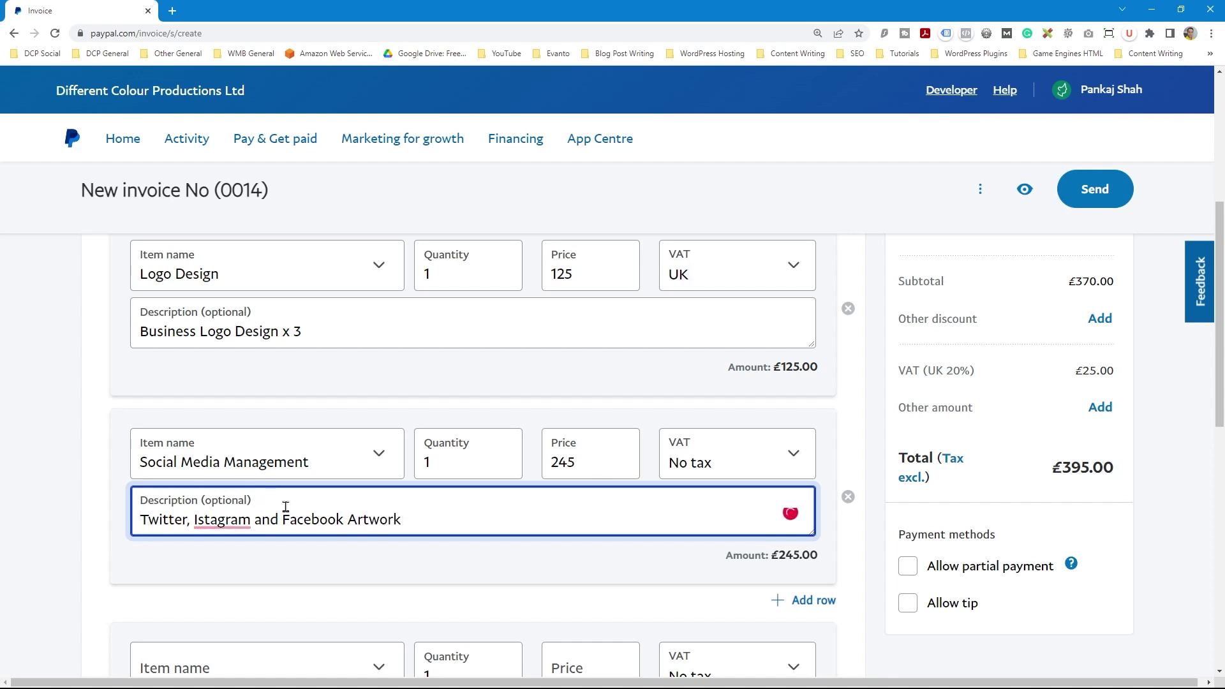
right_click(223, 520)
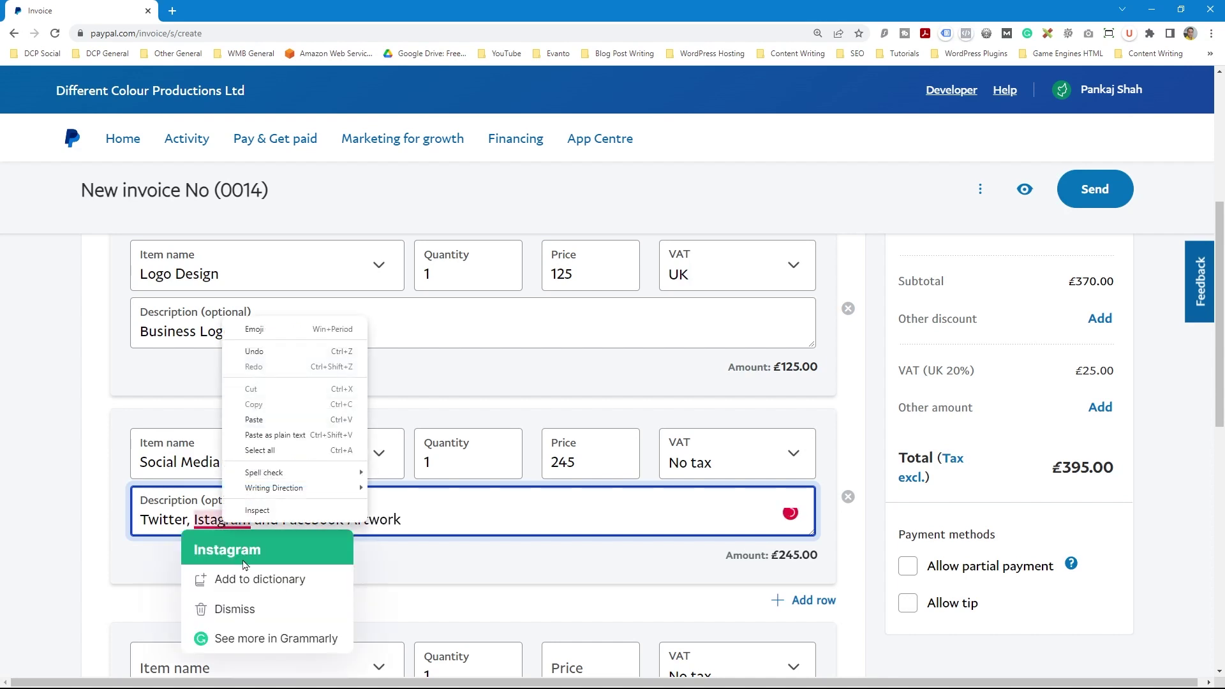
left_click(245, 561)
left_click(85, 501)
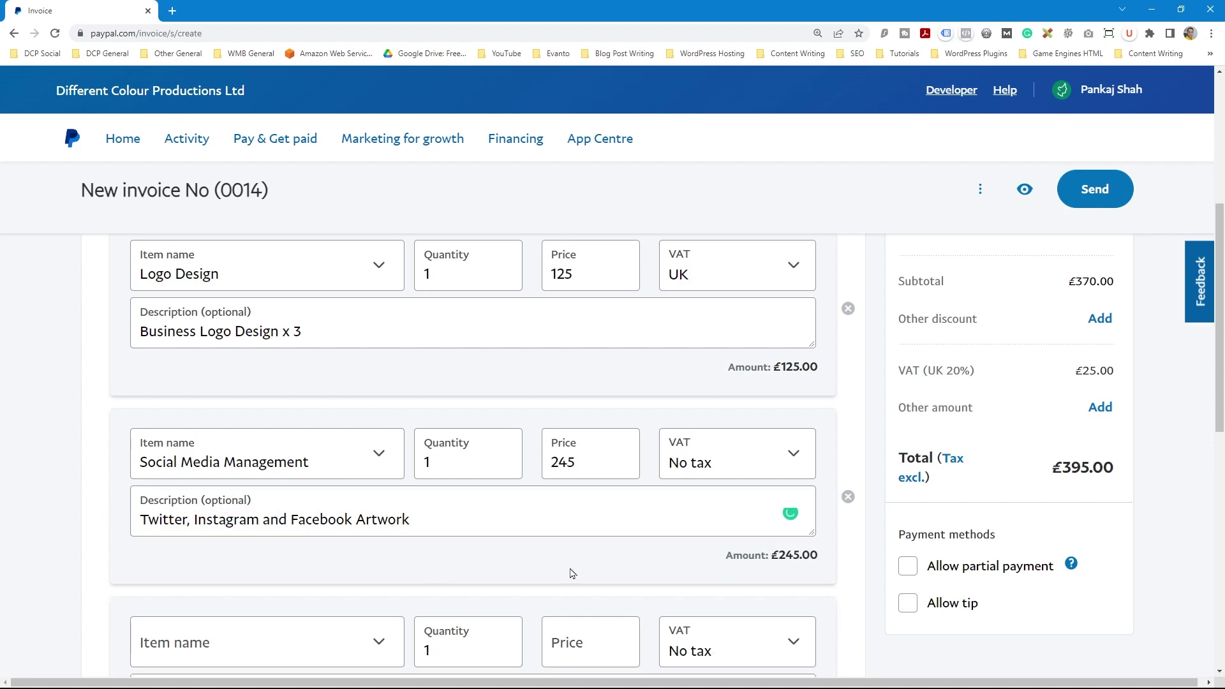
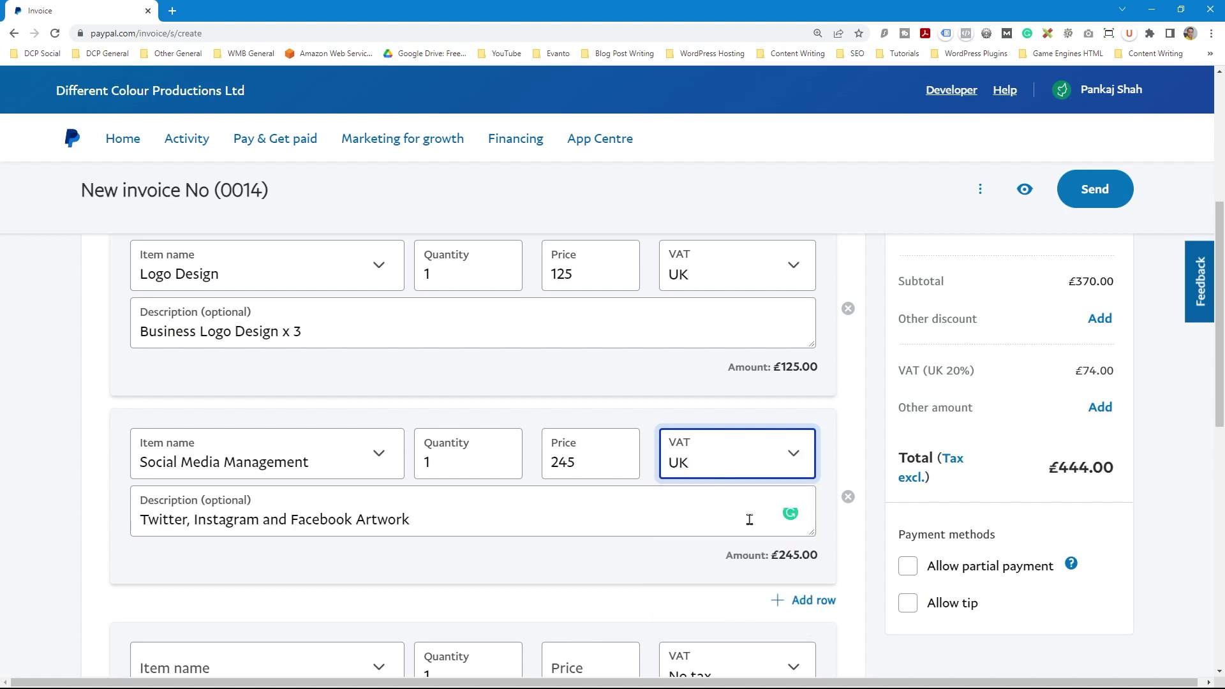
left_click(698, 454)
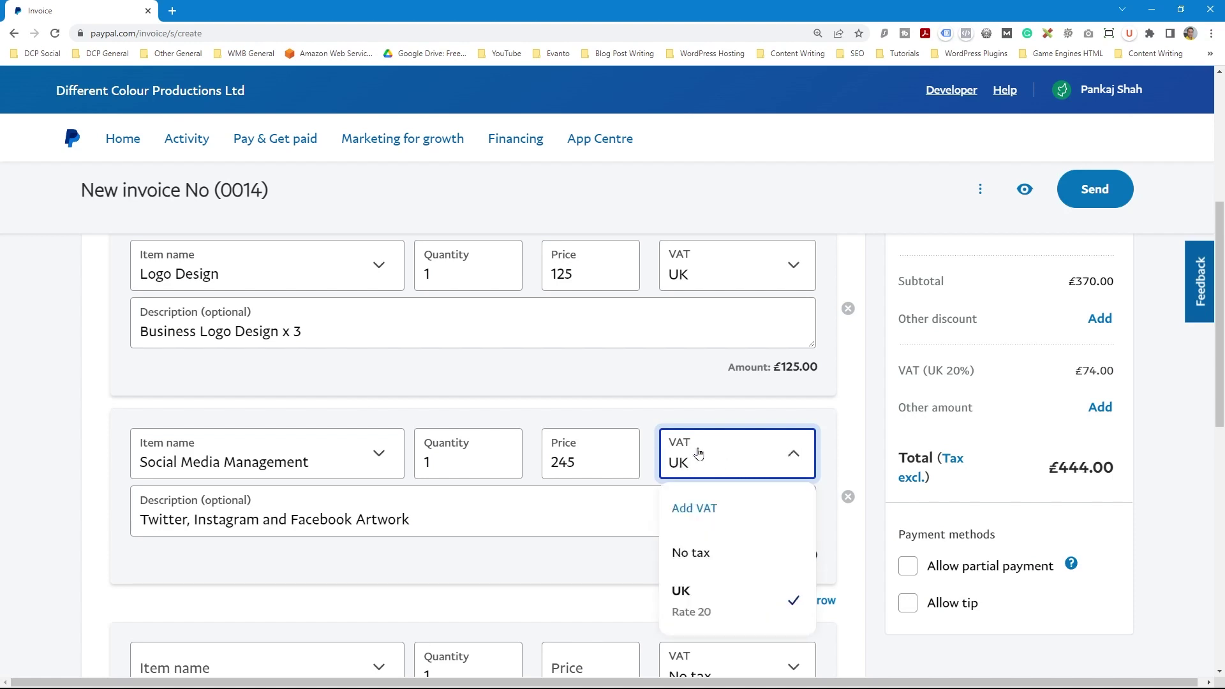
left_click(698, 453)
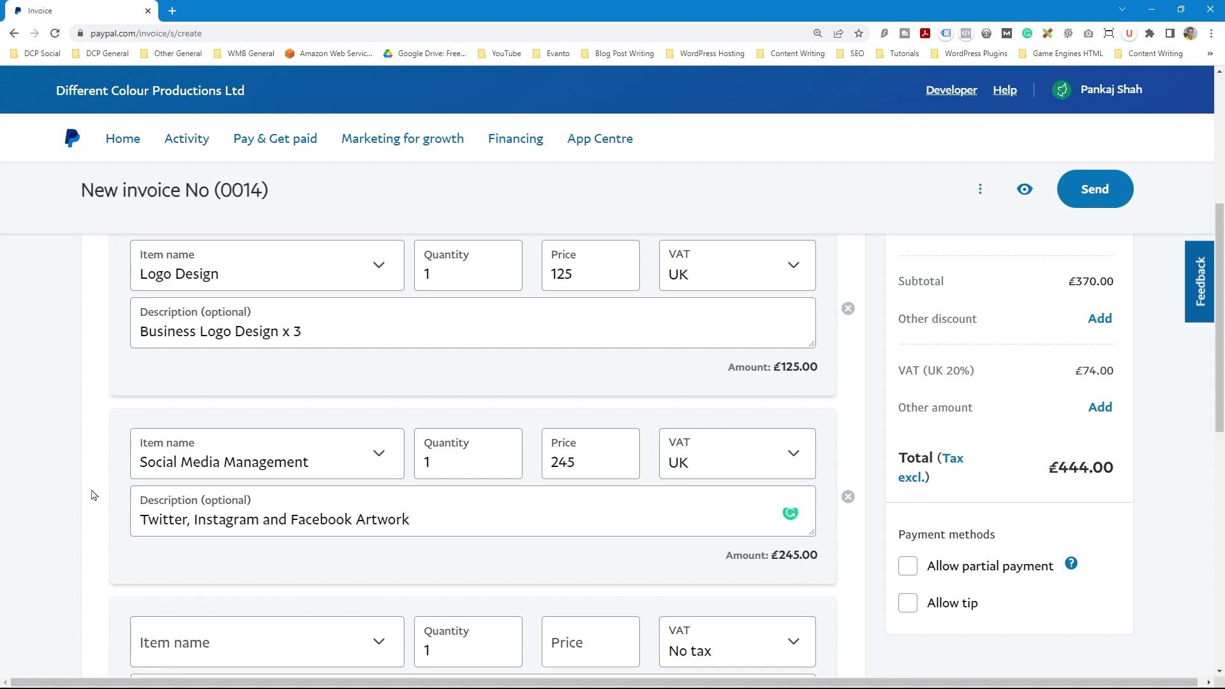
scroll(94, 495, "down", 3)
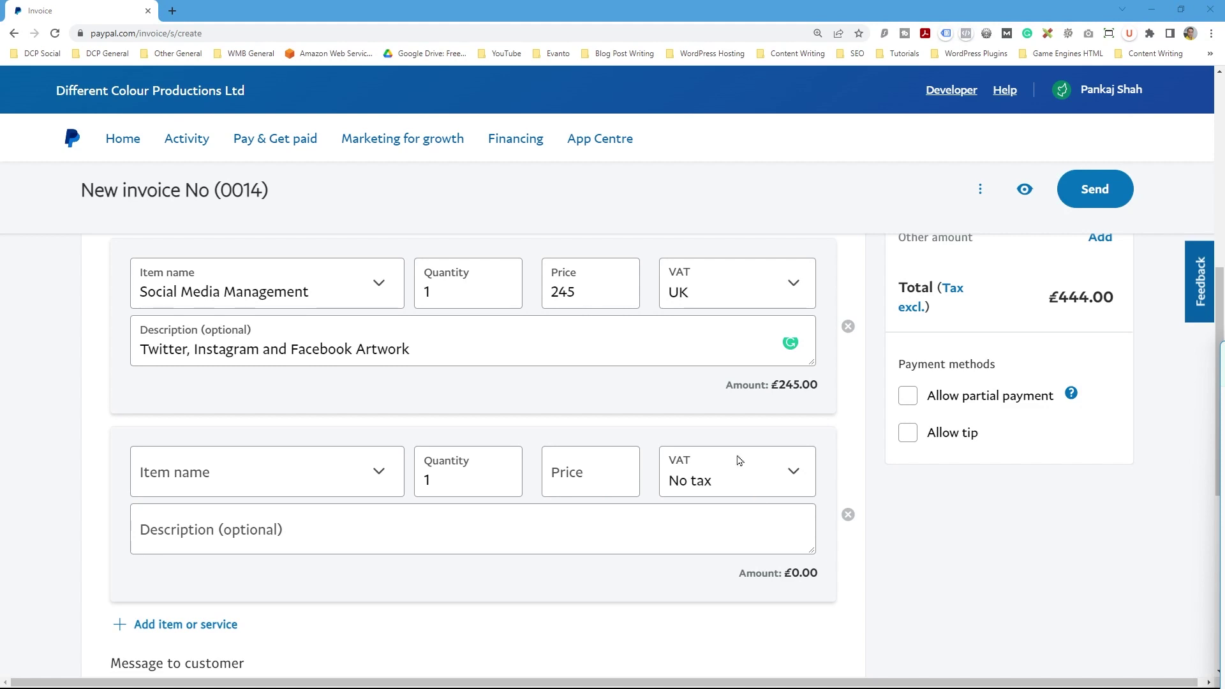
Step: Add a Web Design item with quantity 2, price 895 and UK VAT
type("Web Design")
left_click(68, 472)
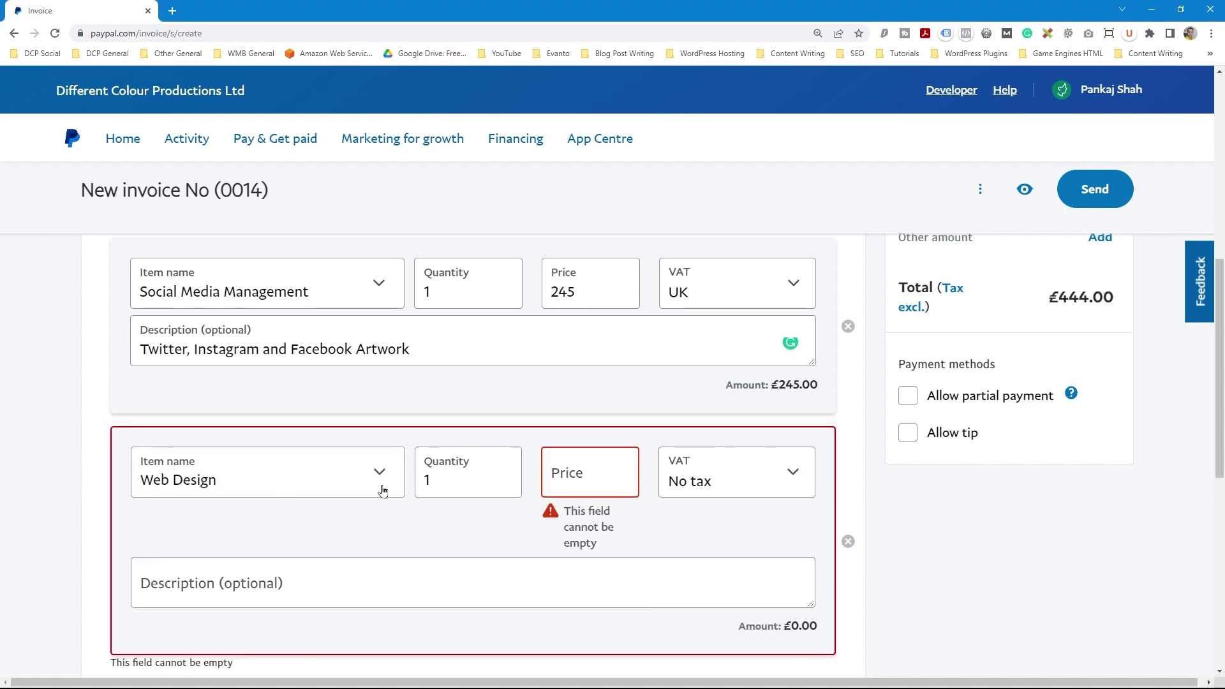
double_click(436, 476)
key("BackSpace")
type("2")
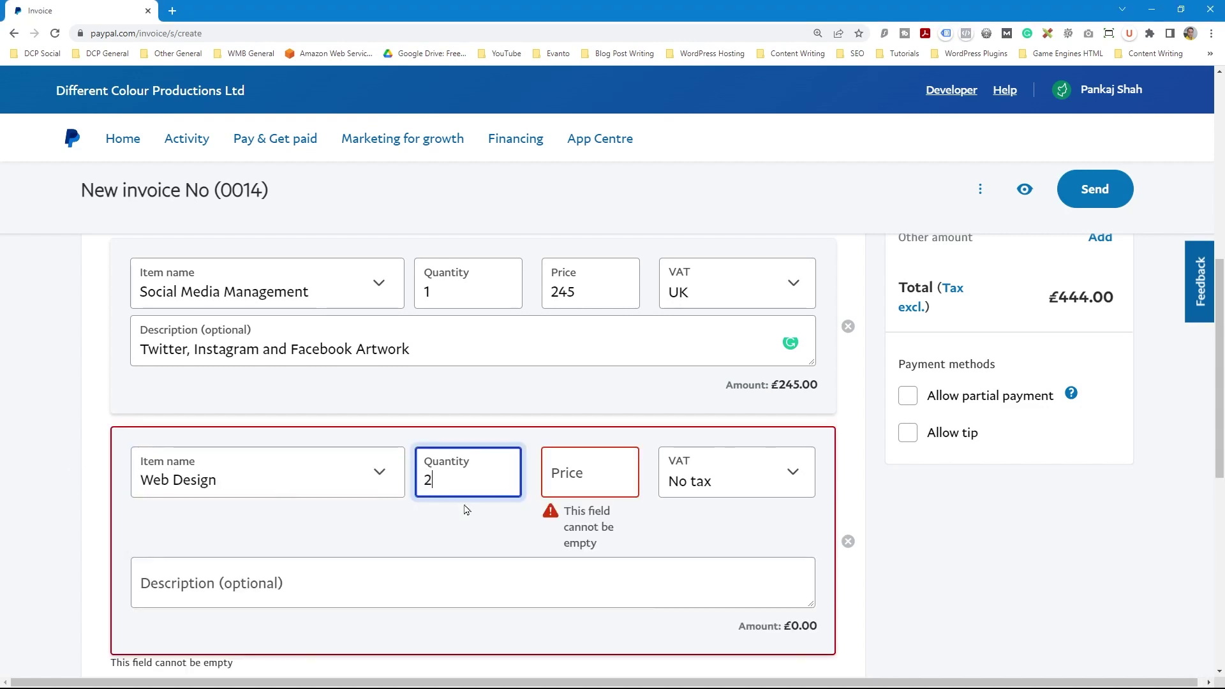
left_click(472, 515)
left_click(603, 471)
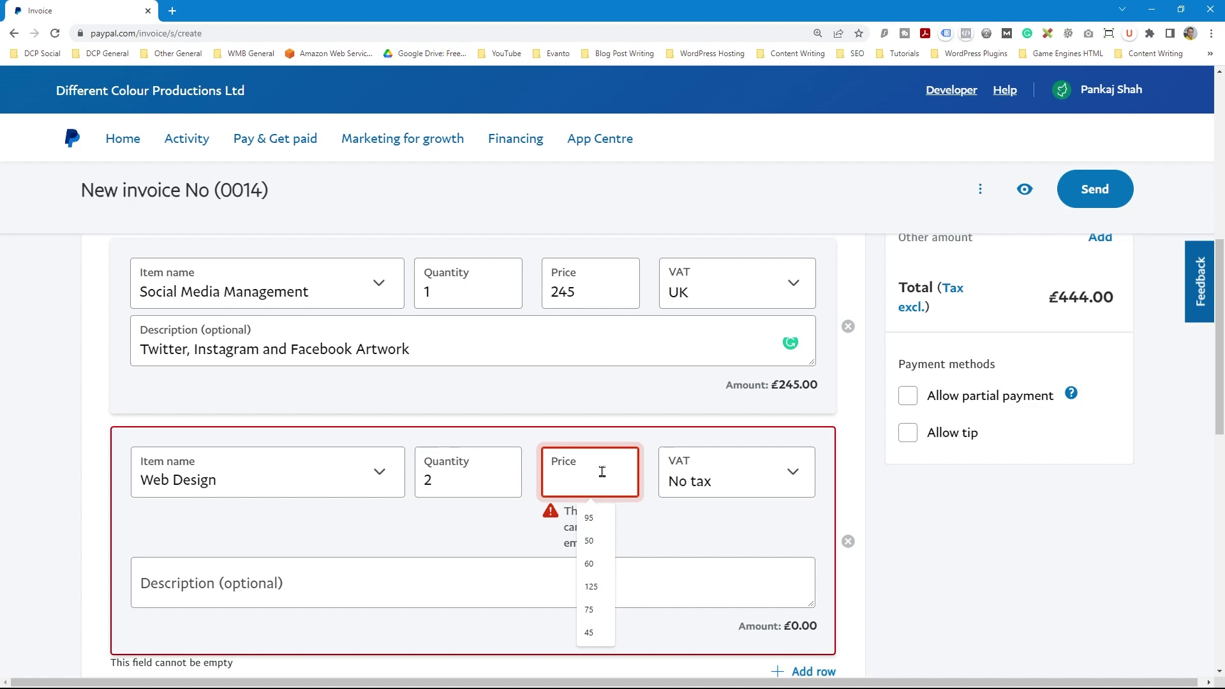
type("895")
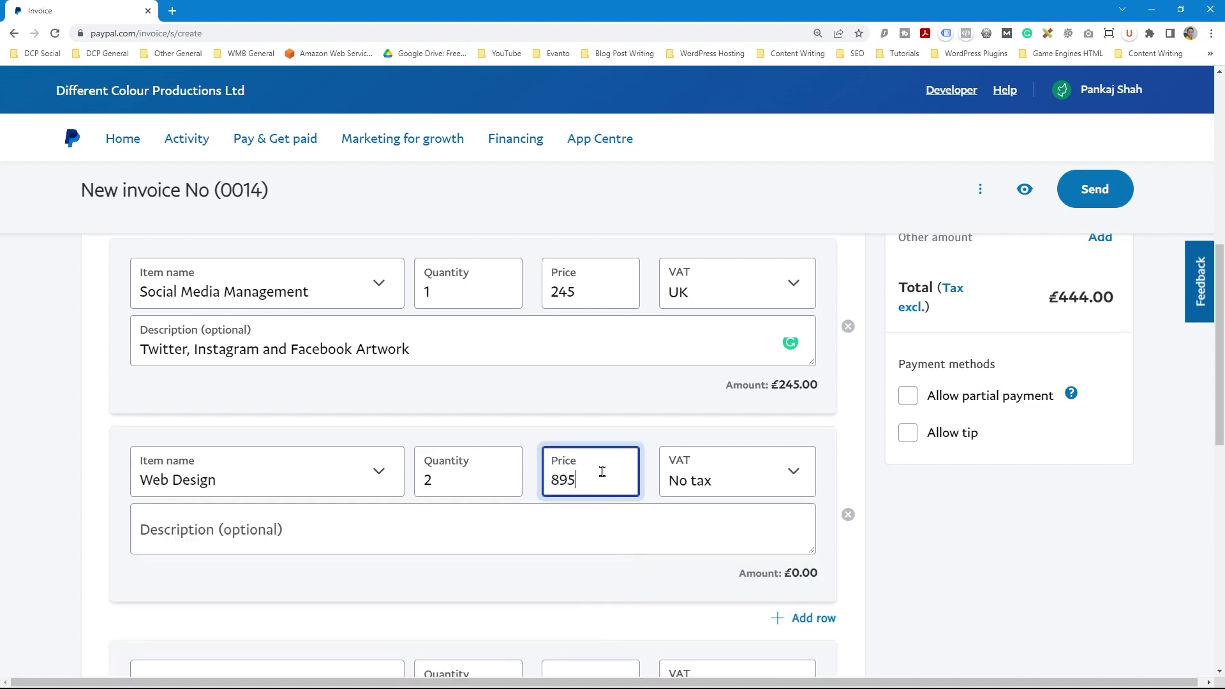
left_click(680, 481)
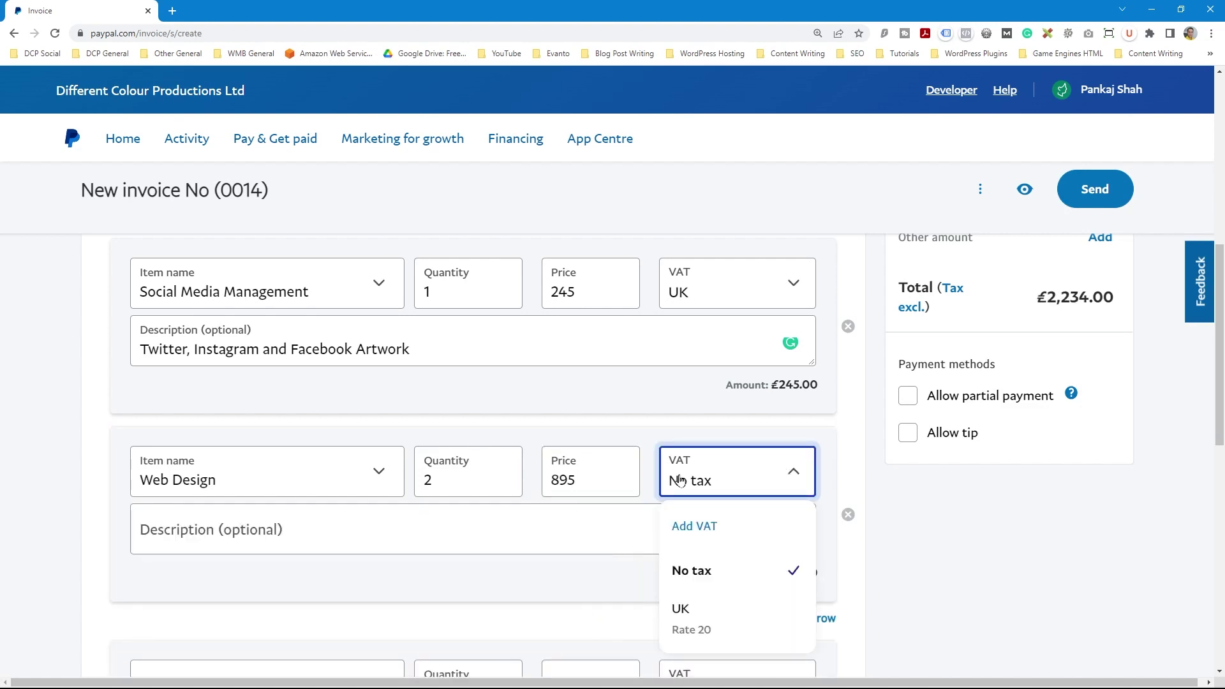
left_click(692, 632)
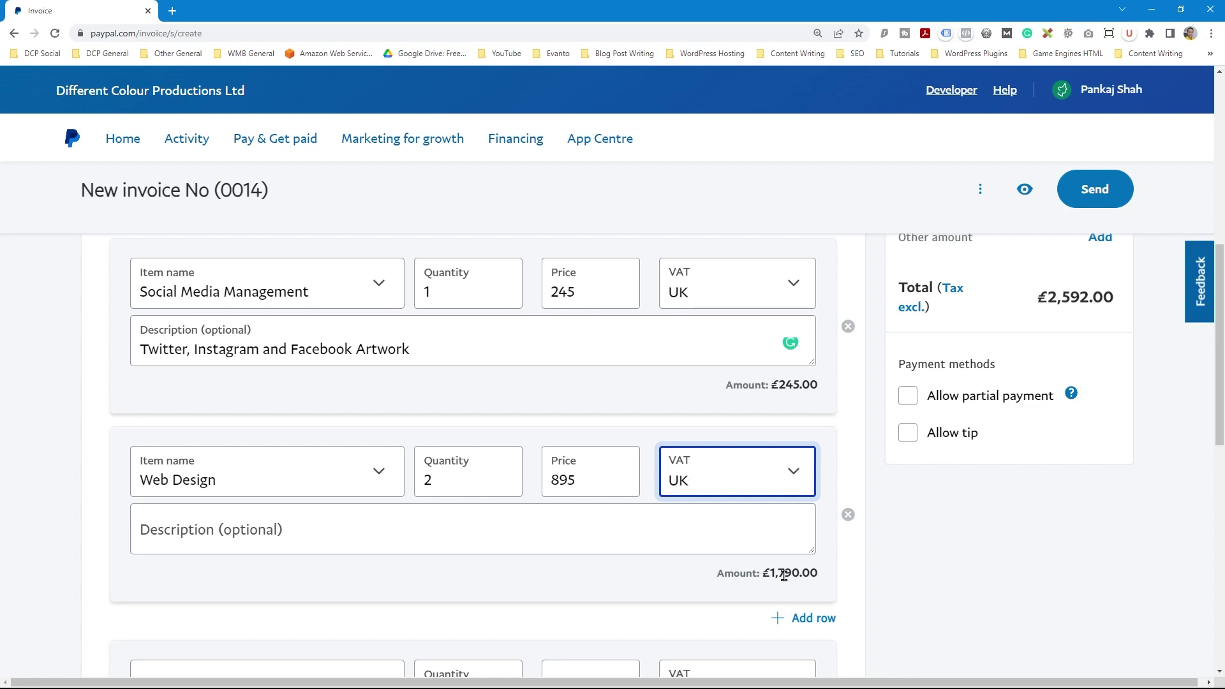
Step: Describe the Web Design item as '2 x website development in WordPress'
left_click(235, 535)
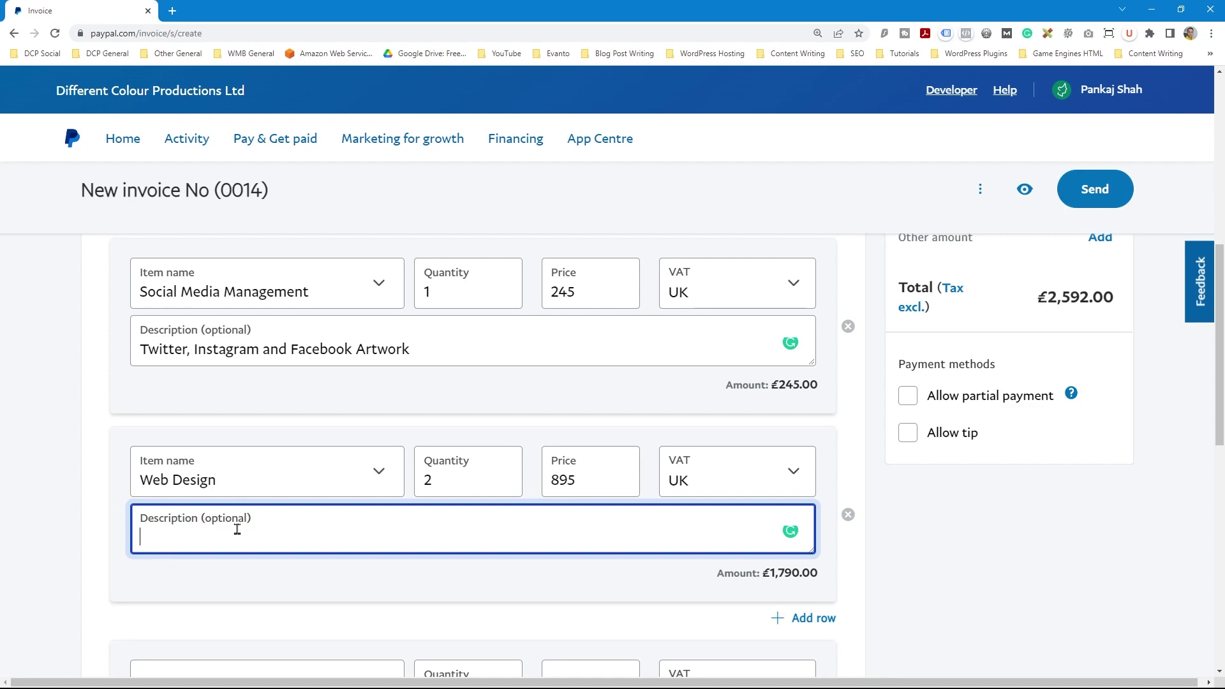
type("2 x website development ")
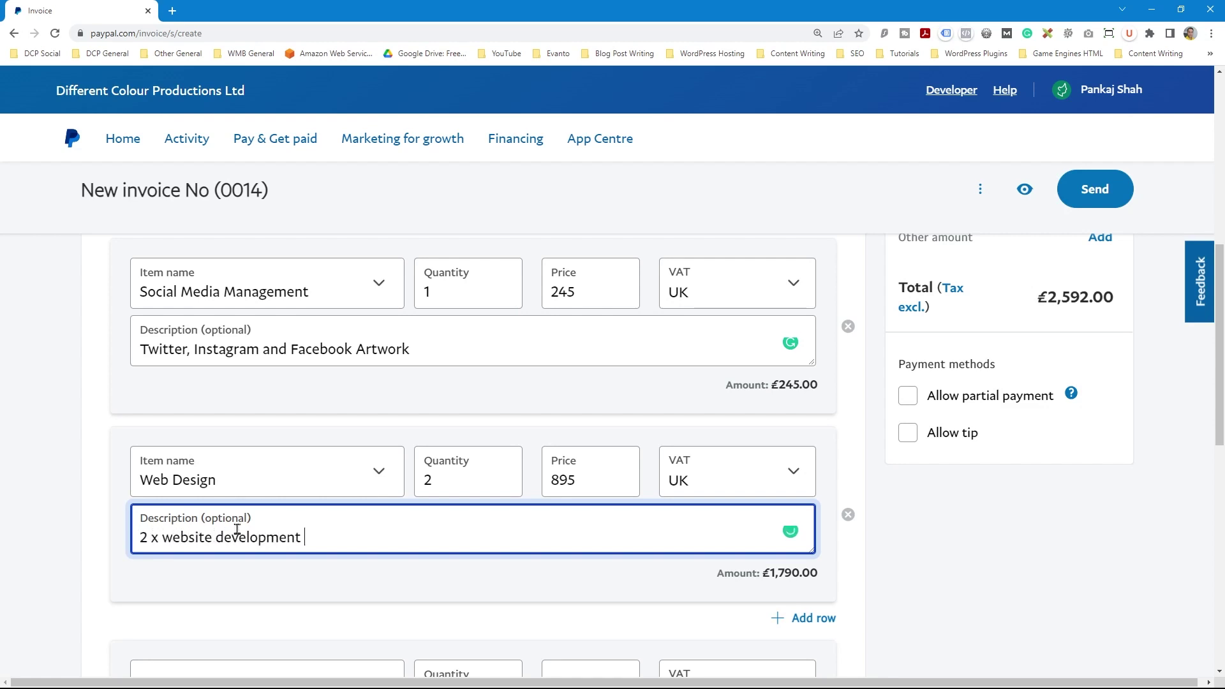
type("in WordPress")
left_click(76, 559)
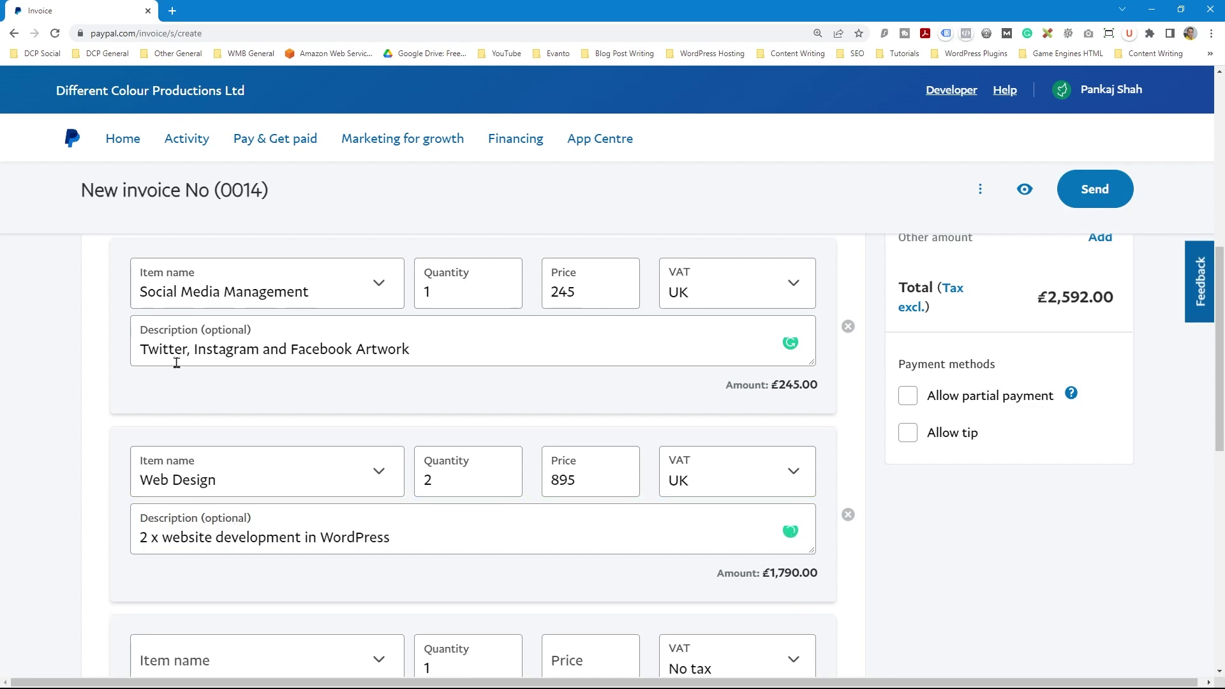
scroll(195, 449, "down", 5)
scroll(195, 448, "down", 3)
left_click(130, 394)
scroll(193, 406, "up", 3)
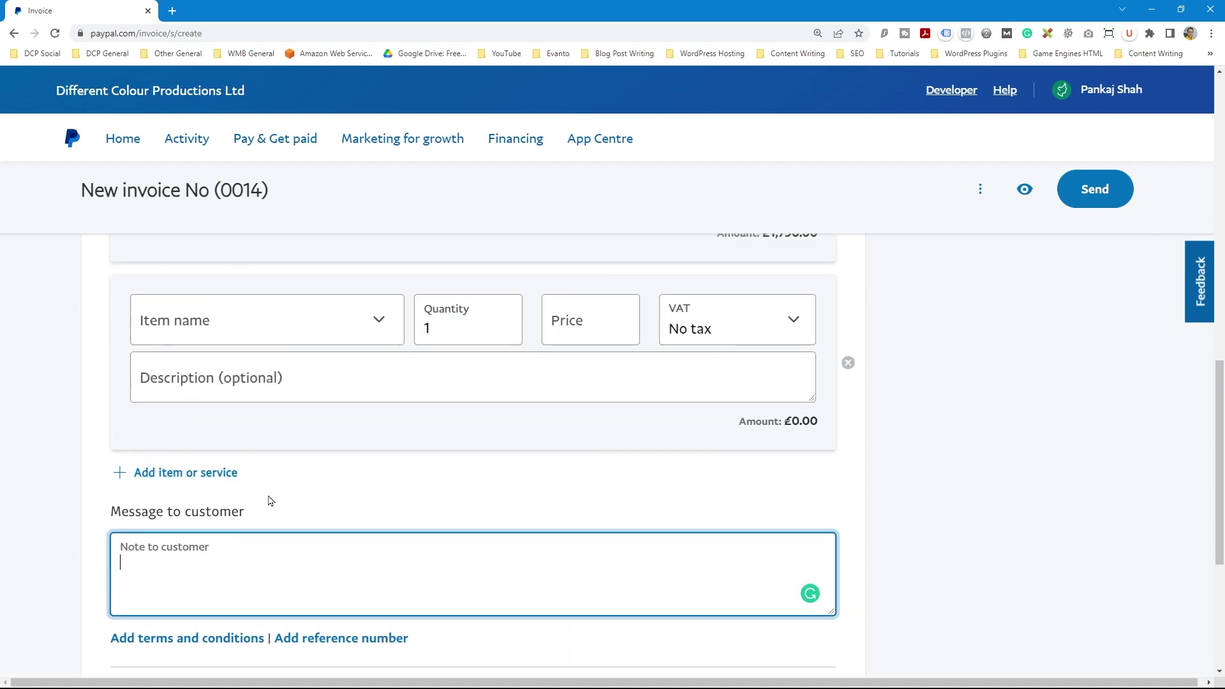
Step: Remove the empty third item row and the blank row that reappears after it
scroll(855, 480, "up", 1)
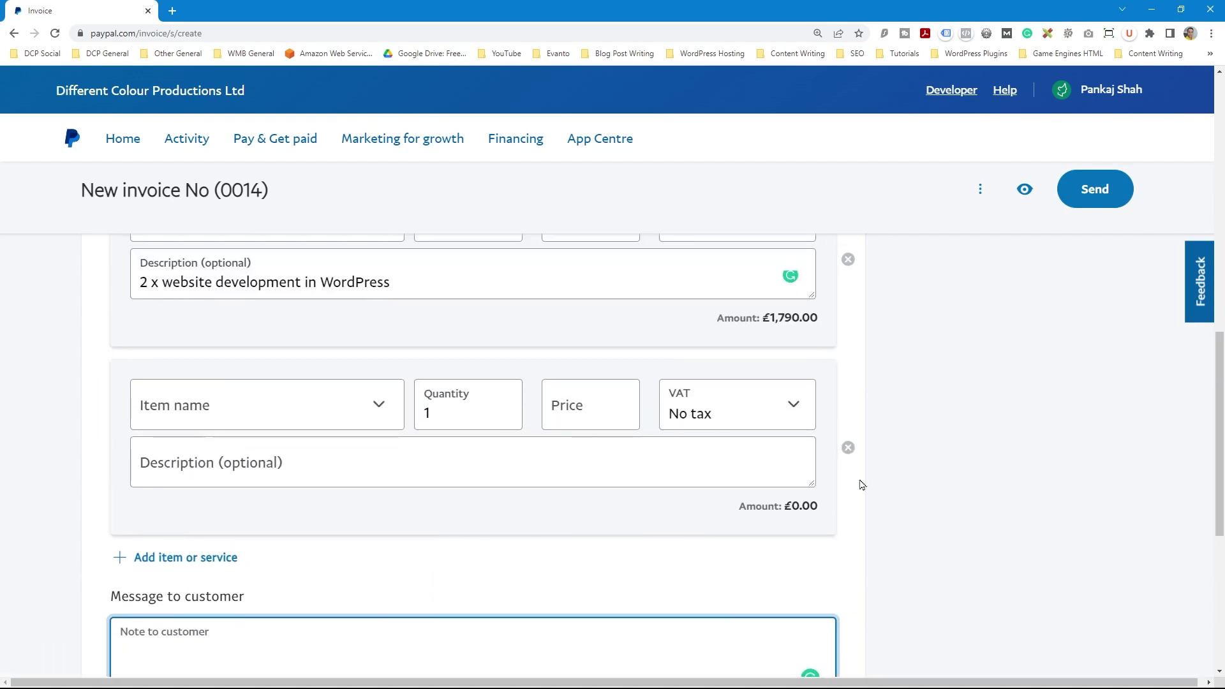
left_click(848, 448)
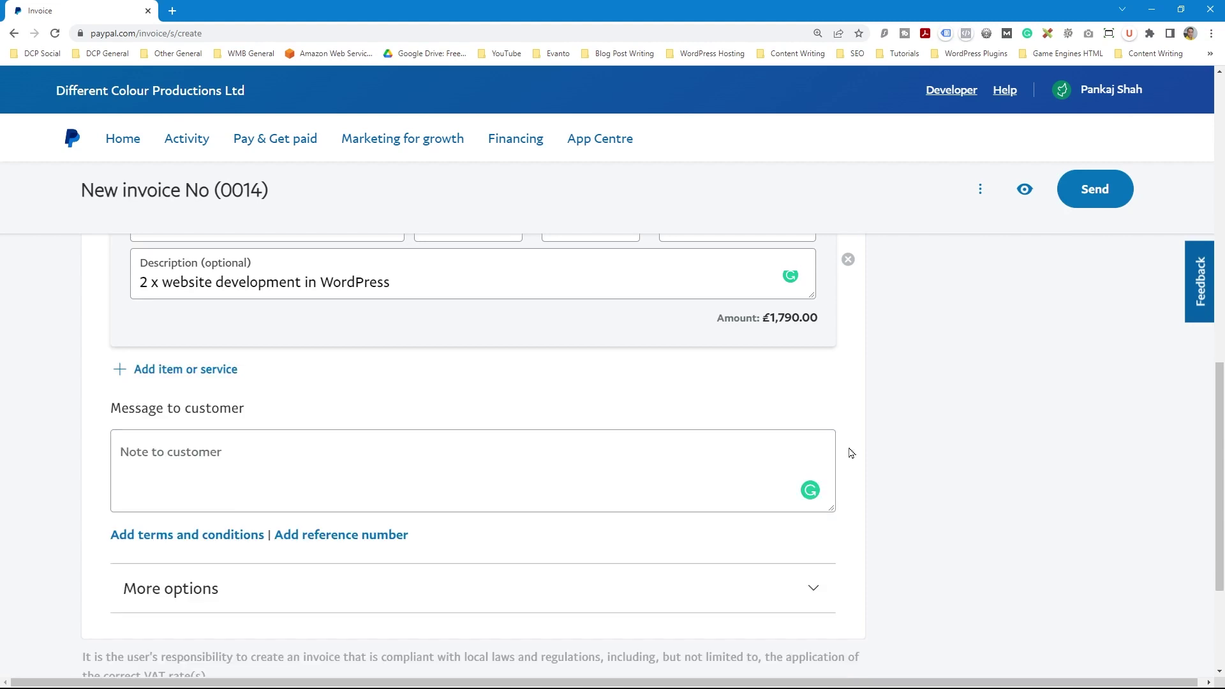
scroll(788, 411, "up", 1)
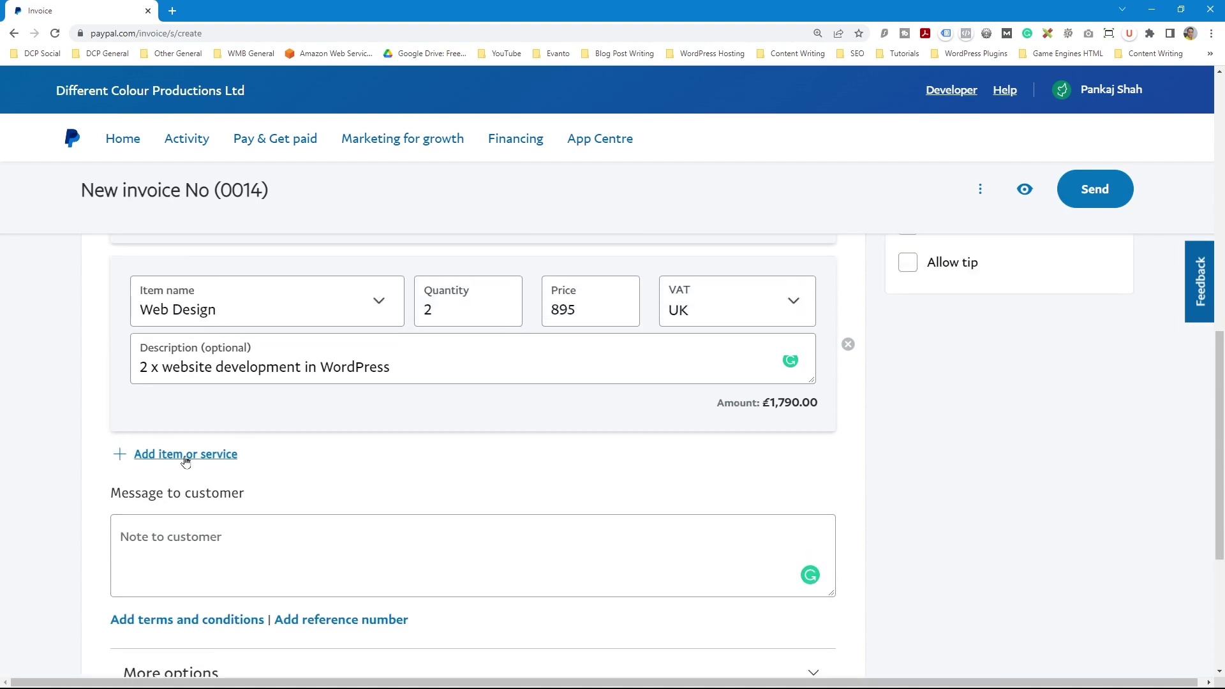
left_click(186, 457)
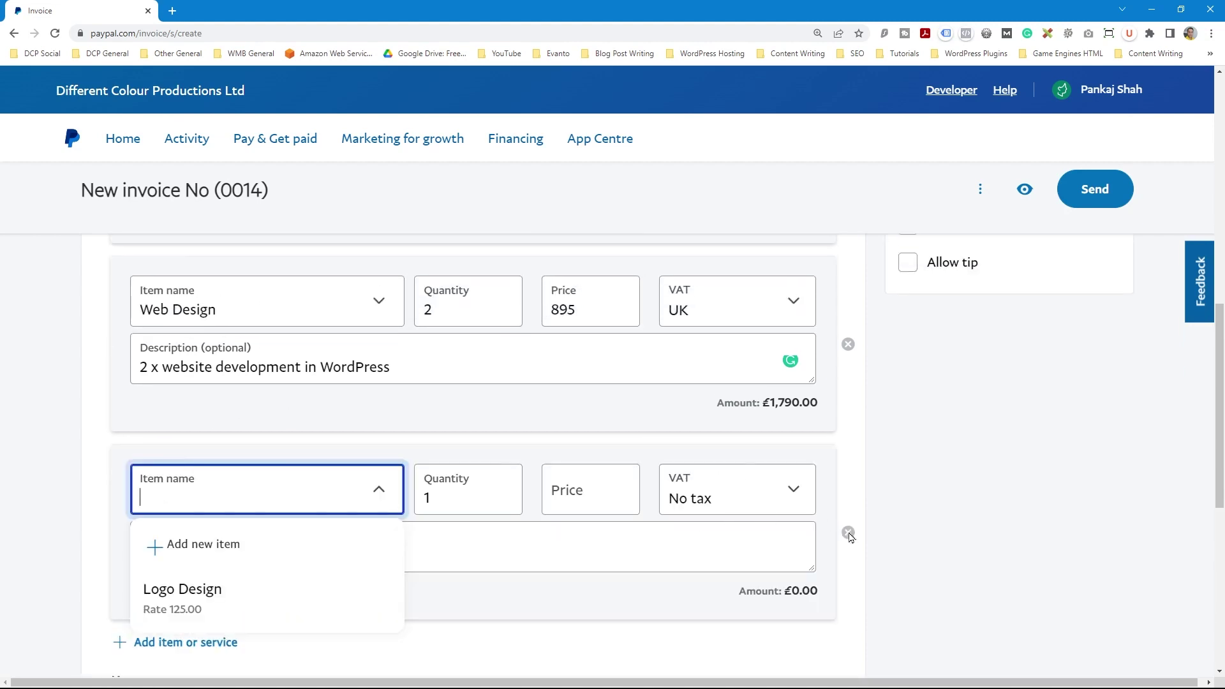
left_click(848, 533)
Step: Delete the remaining blank item rows, leaving Logo Design, Social Media Management and Web Design
left_click(219, 453)
scroll(186, 507, "down", 3)
left_click(182, 390)
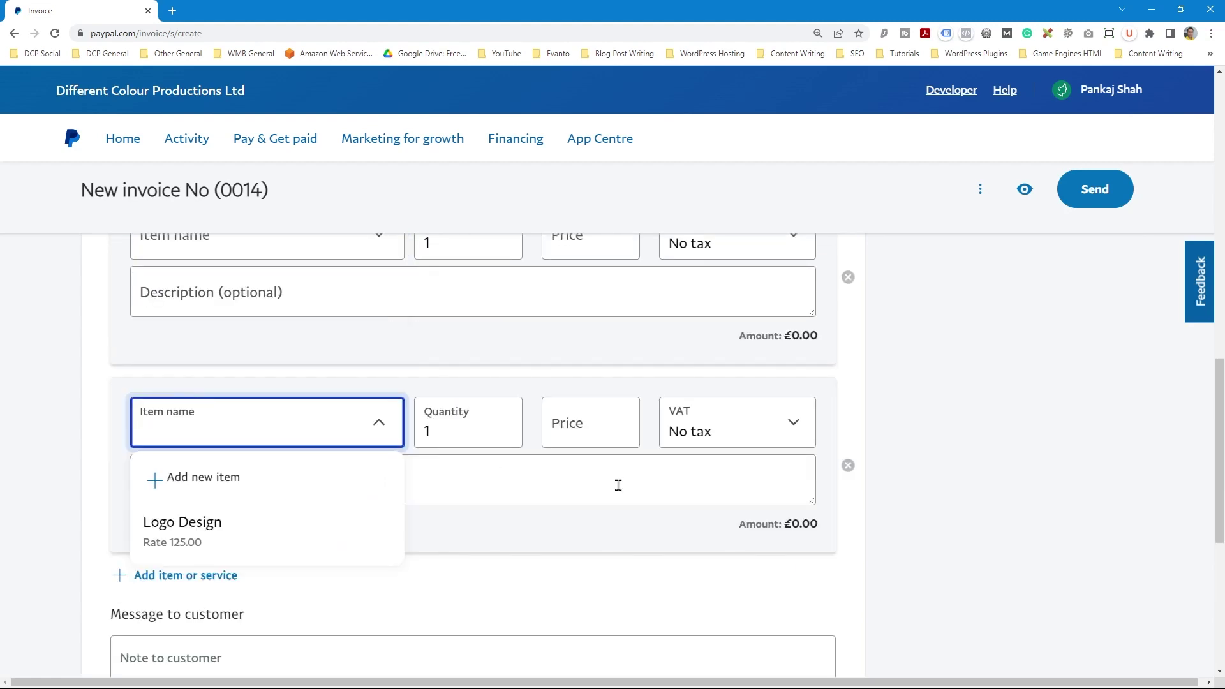
scroll(618, 484, "up", 1)
left_click(849, 552)
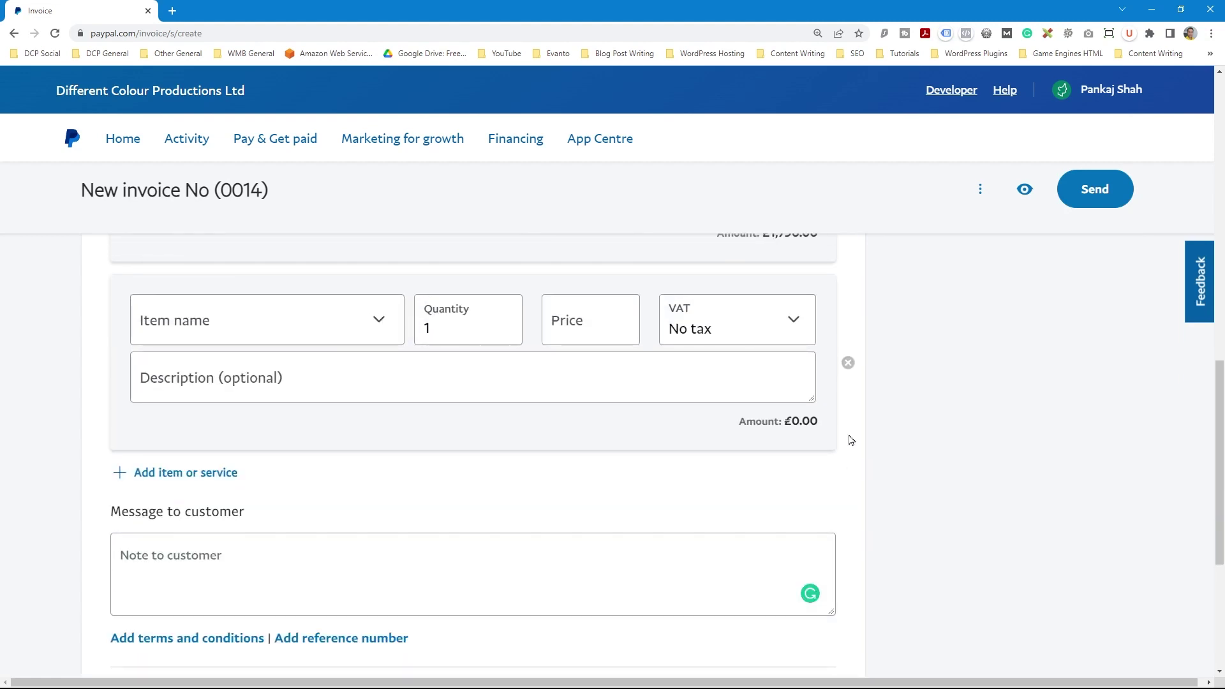
left_click(848, 363)
scroll(706, 438, "up", 5)
scroll(309, 348, "up", 5)
scroll(197, 492, "down", 8)
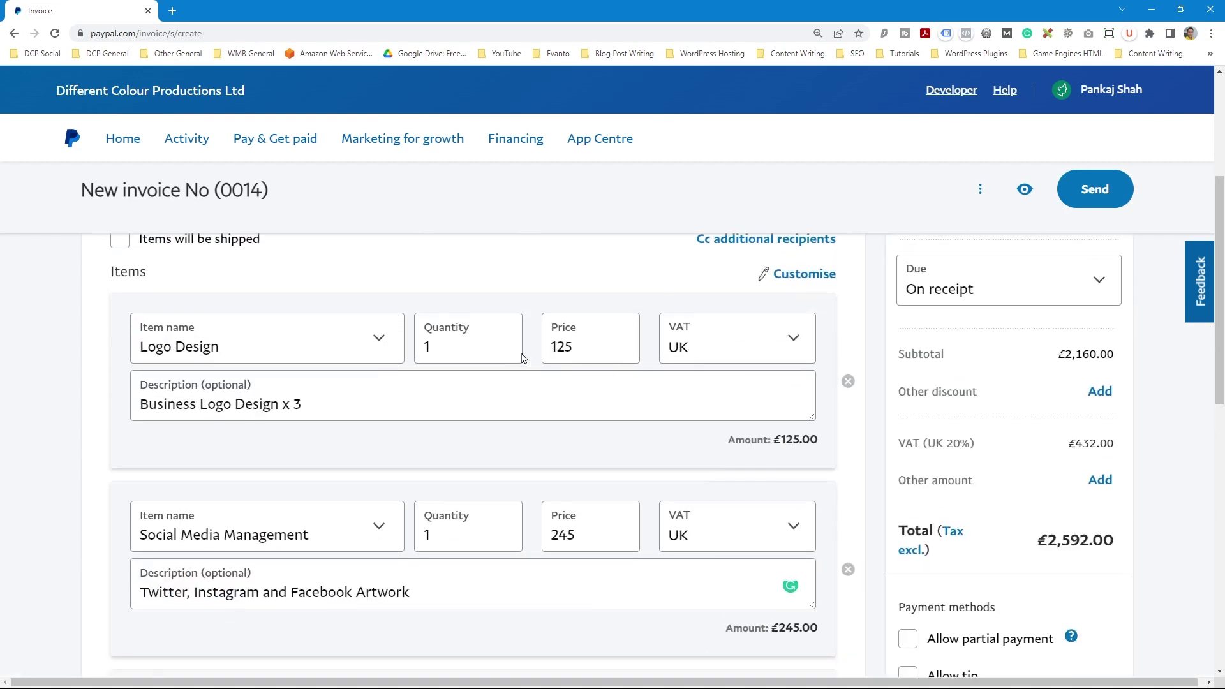
left_click(139, 538)
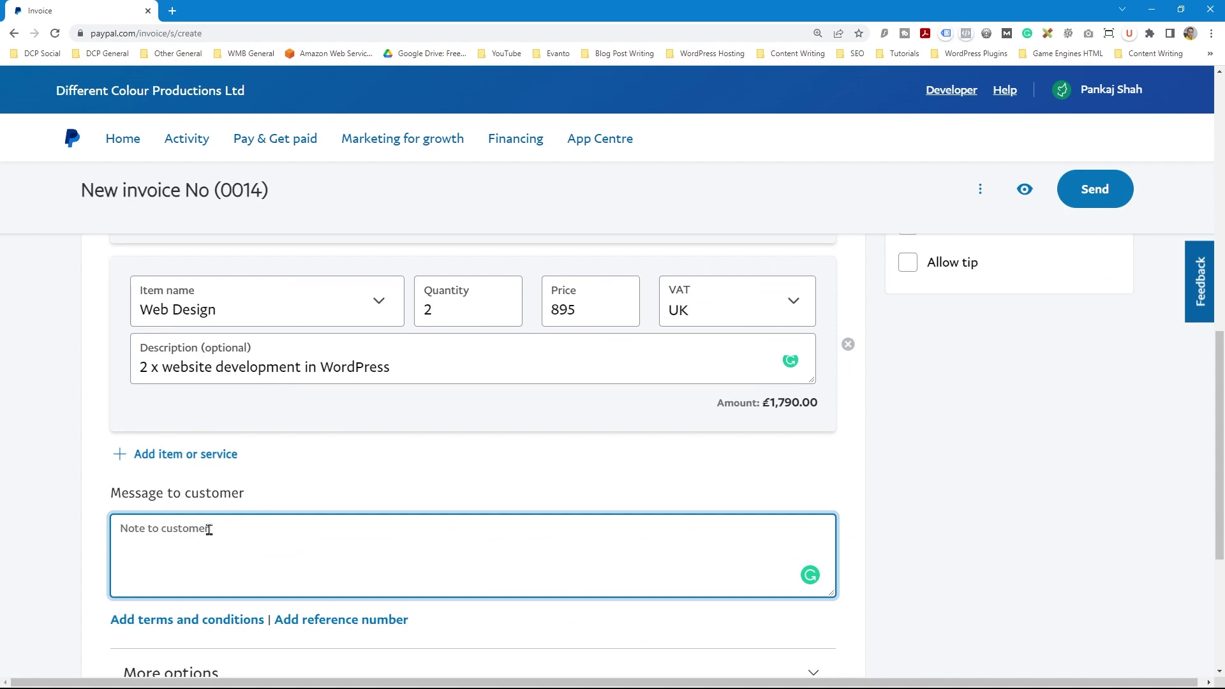
Step: Write 'Please make payment ASAP!' as the customer note and expand More options
type("Please make paymemnt")
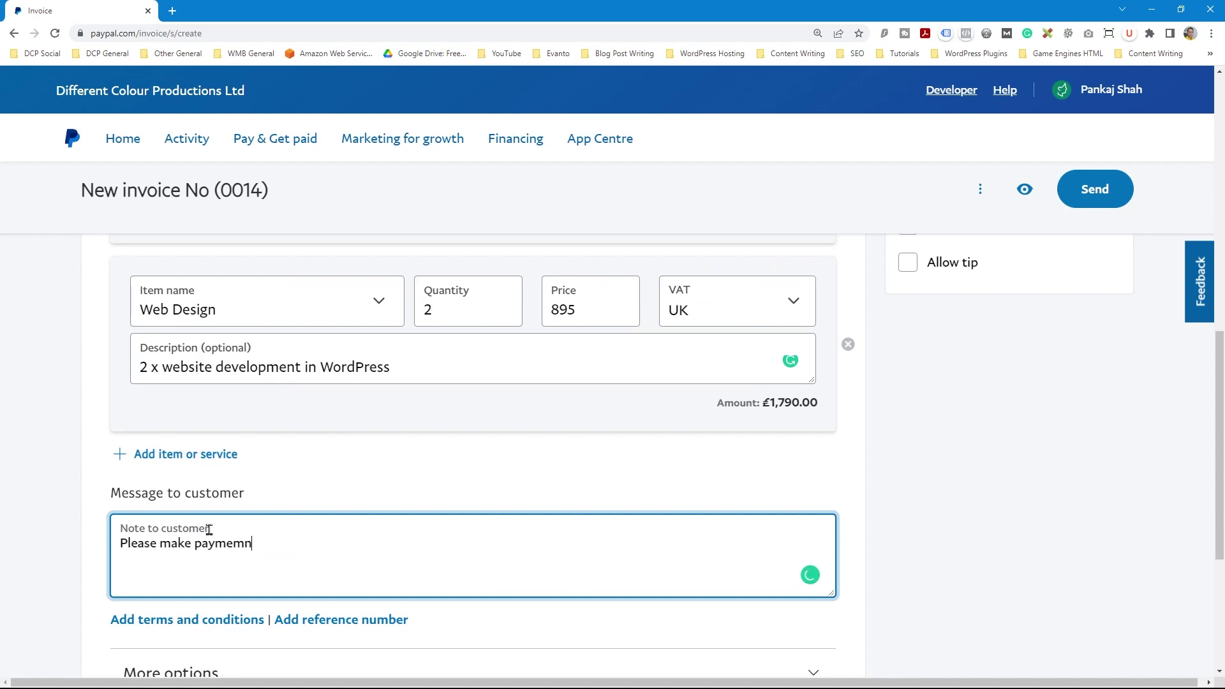
key("BackSpace")
key("BackSpace")
type("nt ASAP!")
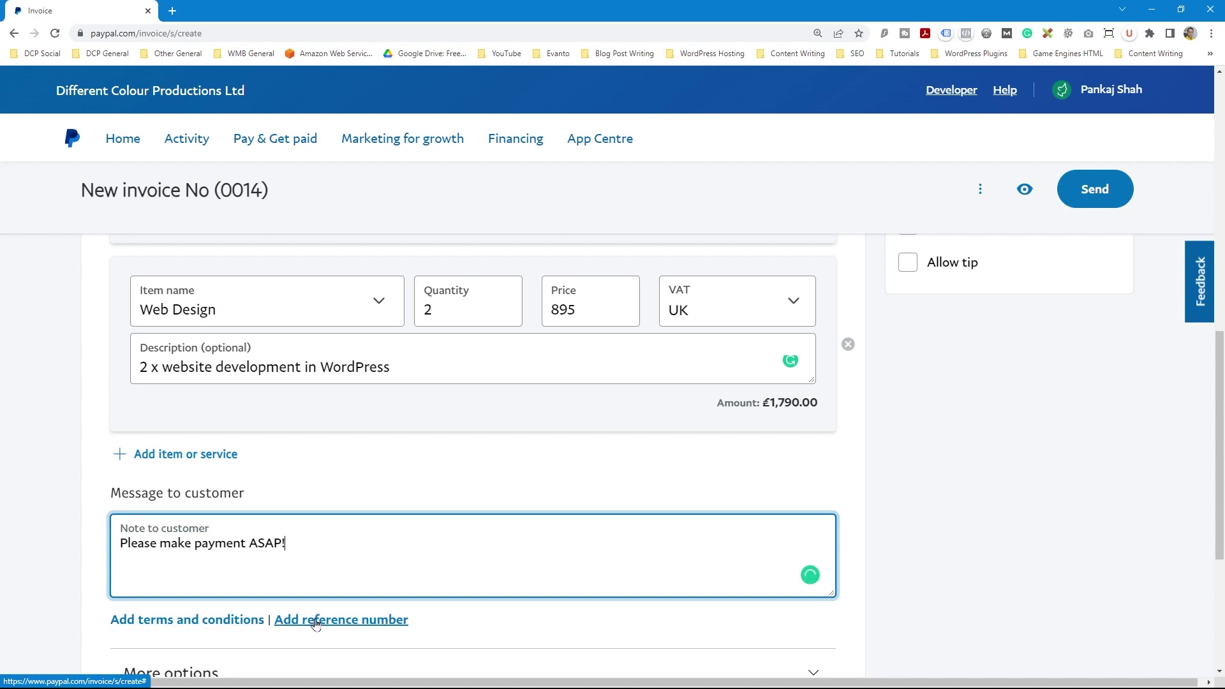
scroll(315, 624, "down", 4)
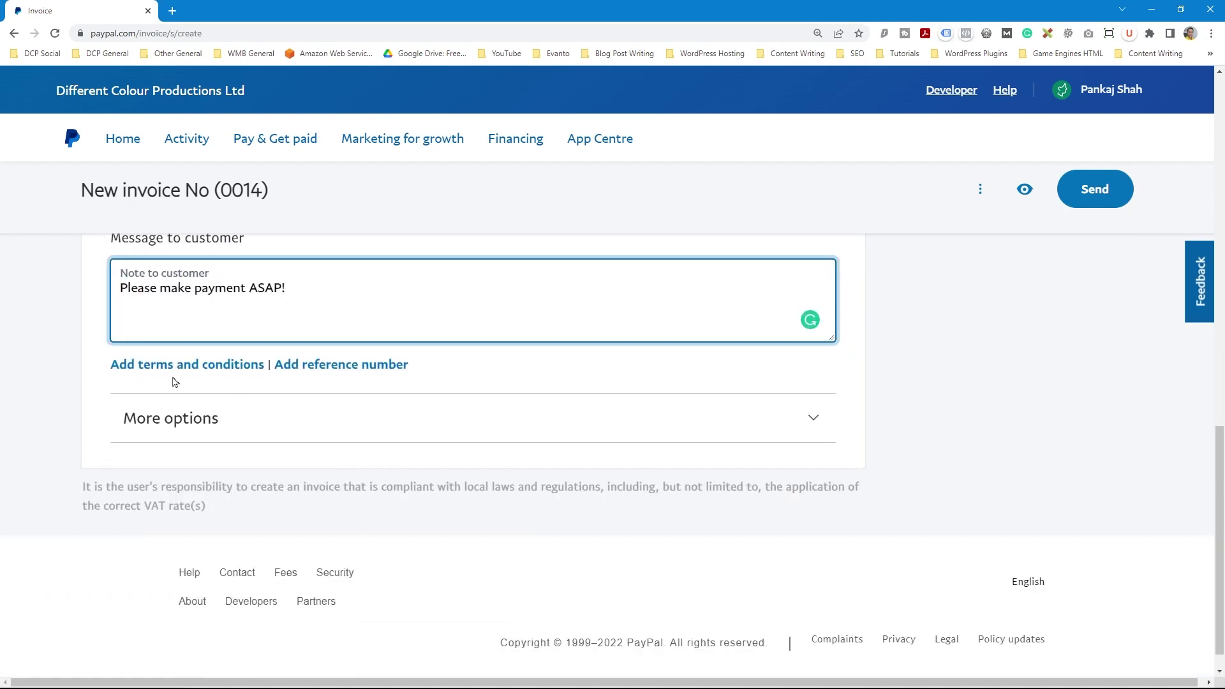
left_click(217, 420)
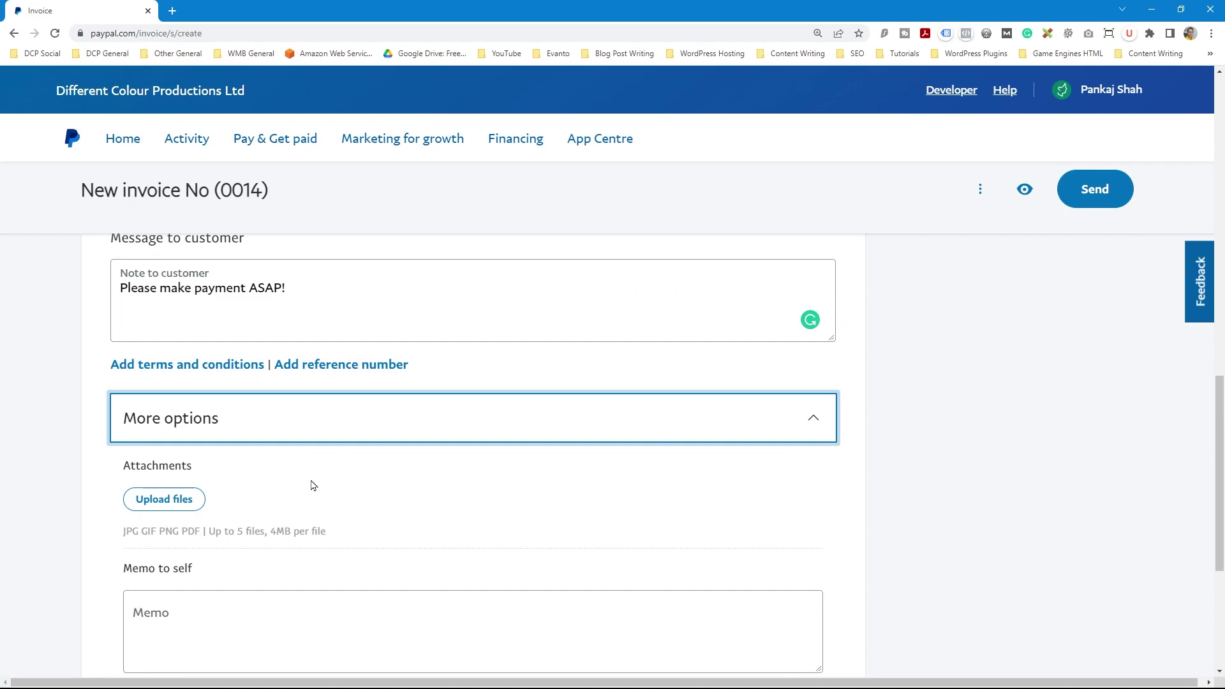
scroll(314, 486, "down", 2)
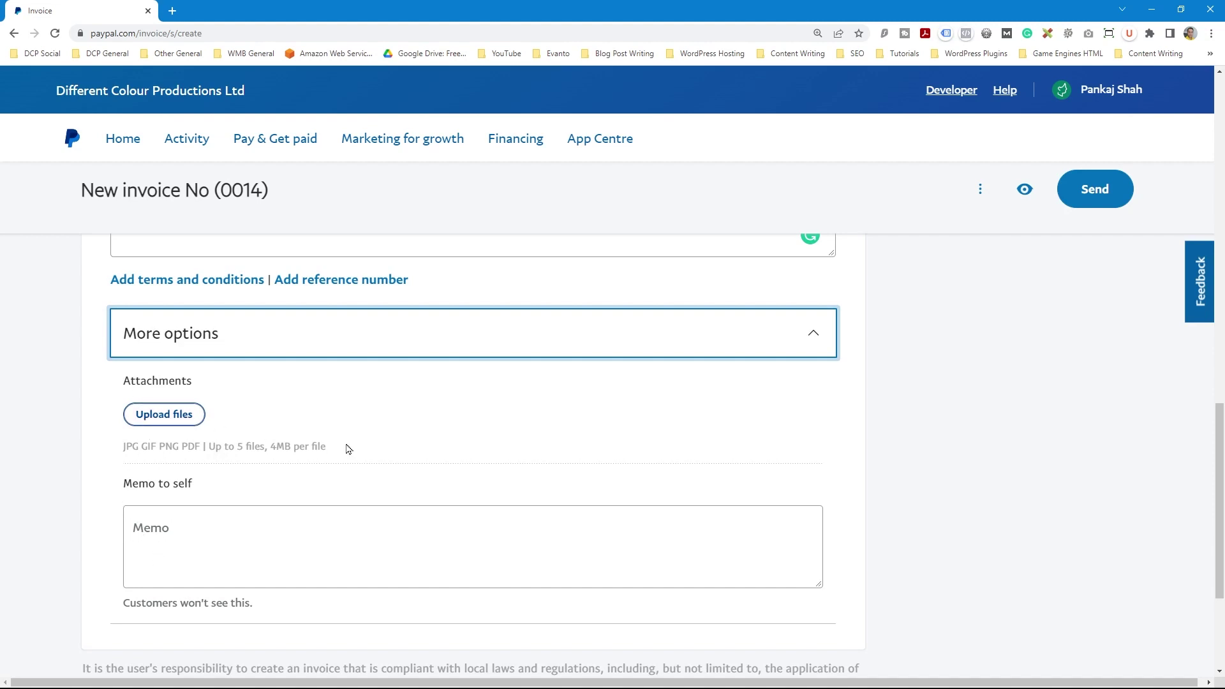
scroll(908, 471, "up", 10)
scroll(925, 440, "up", 3)
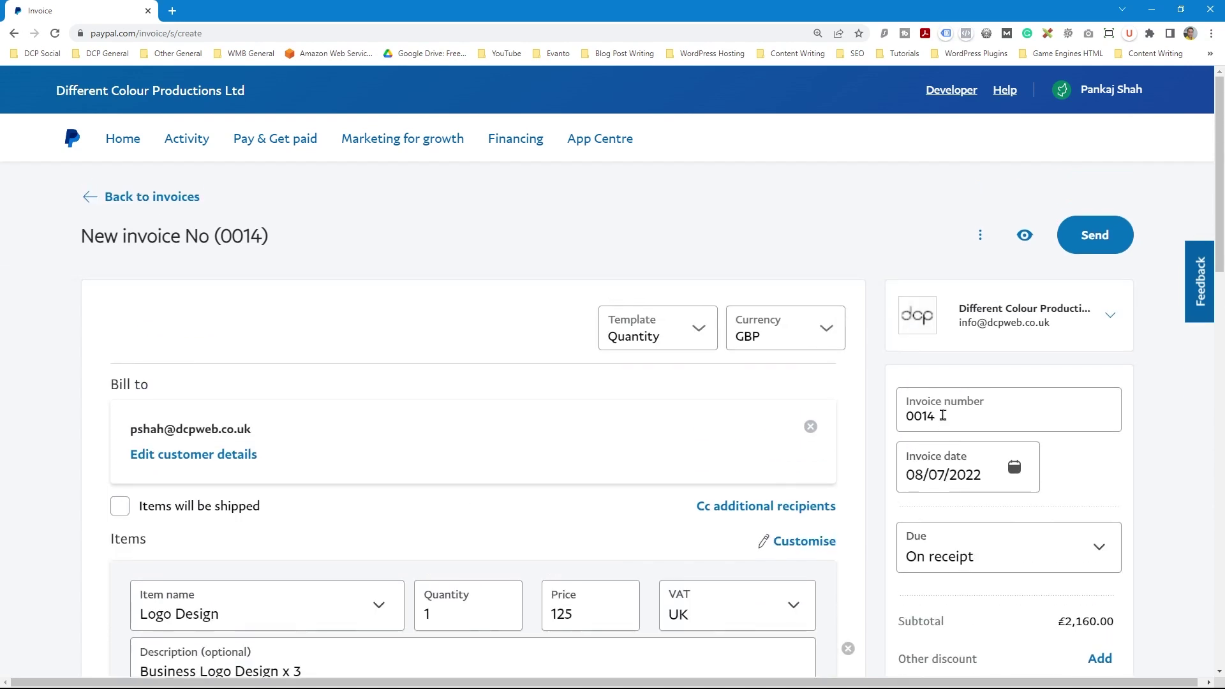
left_click_drag(939, 416, 879, 421)
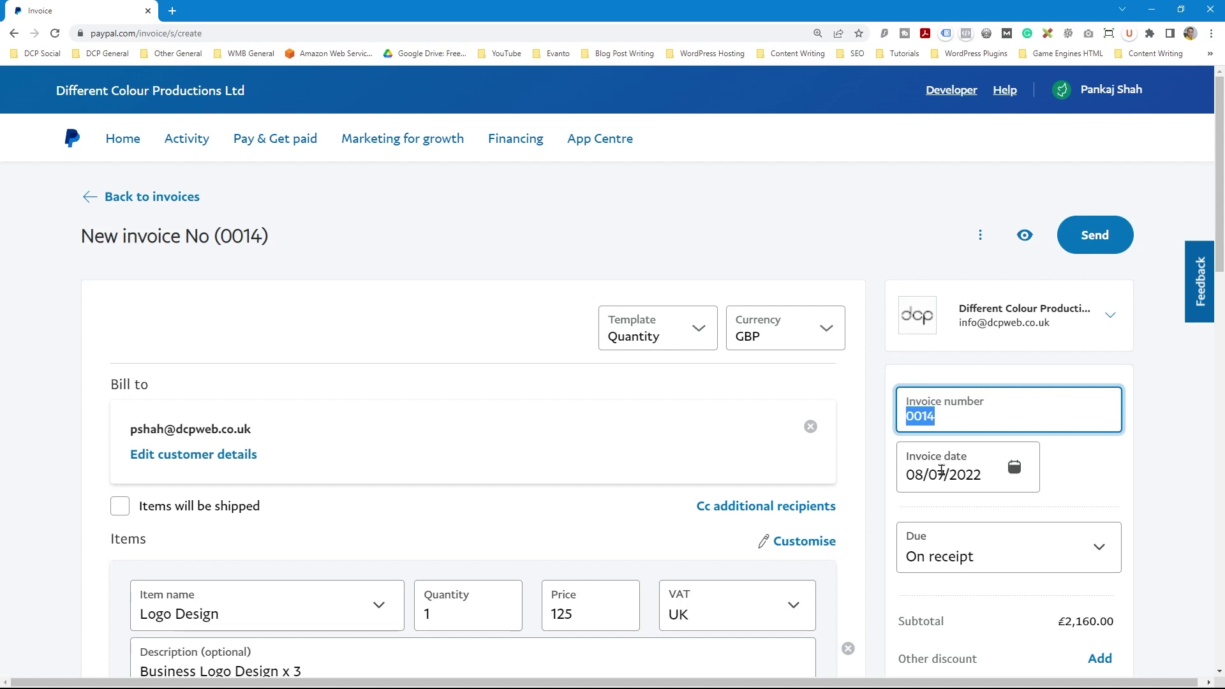
scroll(979, 519, "down", 3)
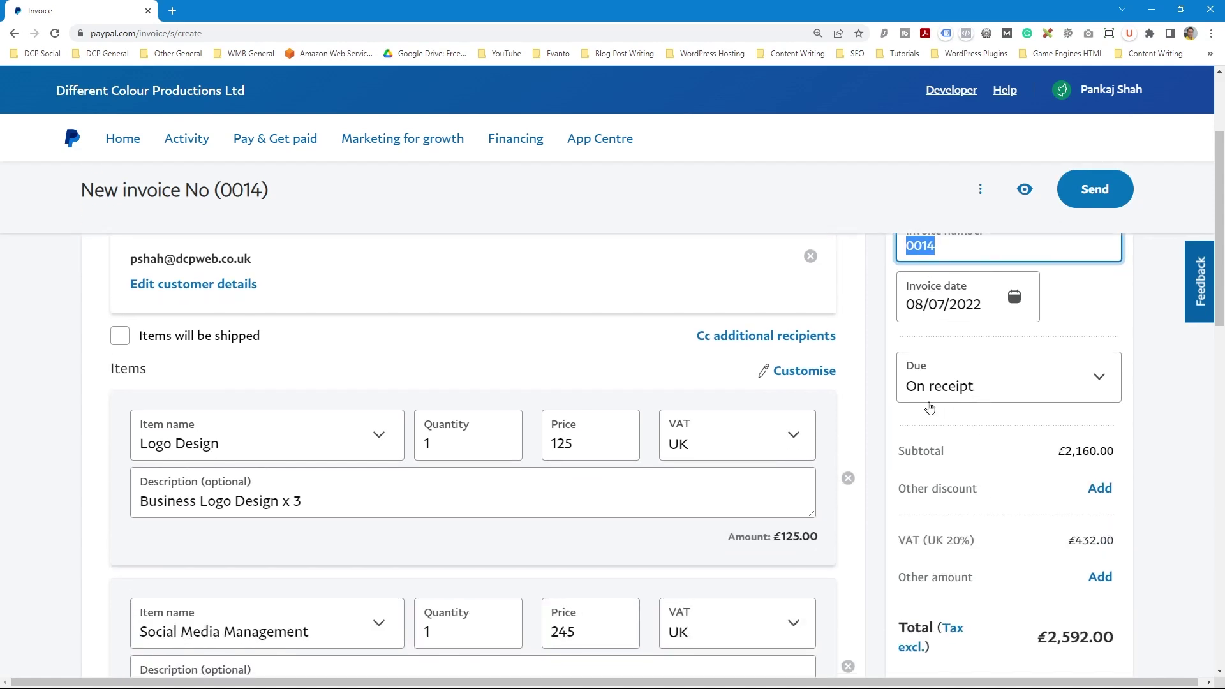
left_click(933, 391)
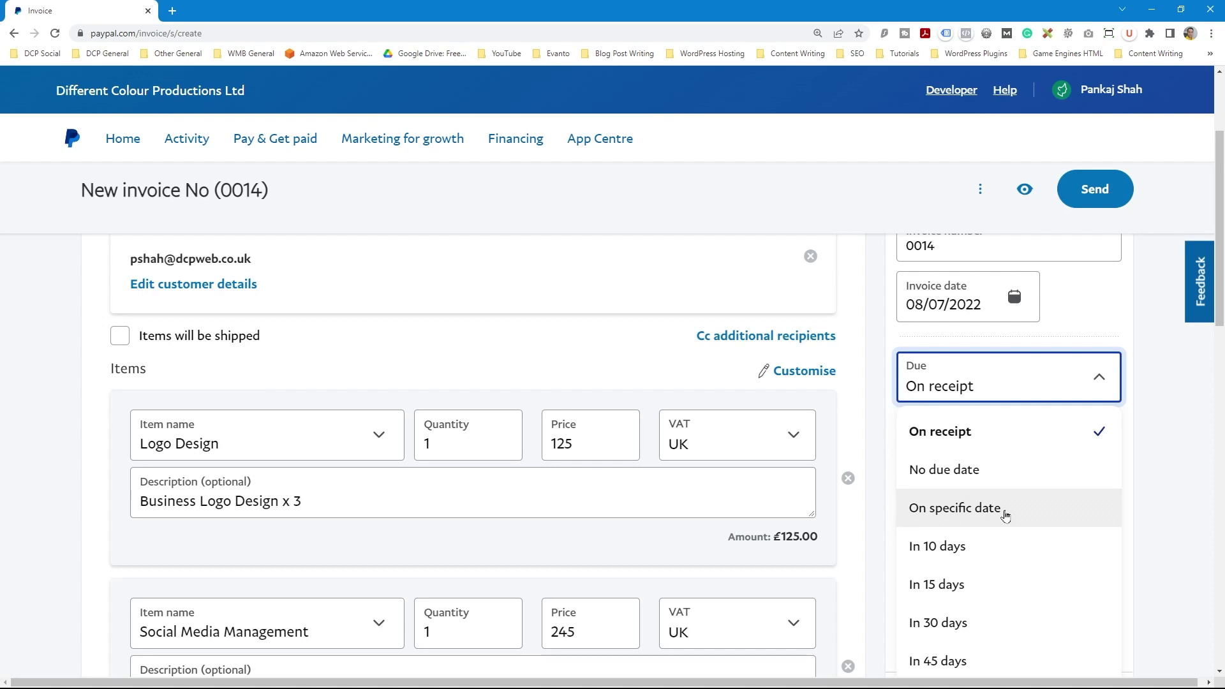
scroll(982, 526, "down", 2)
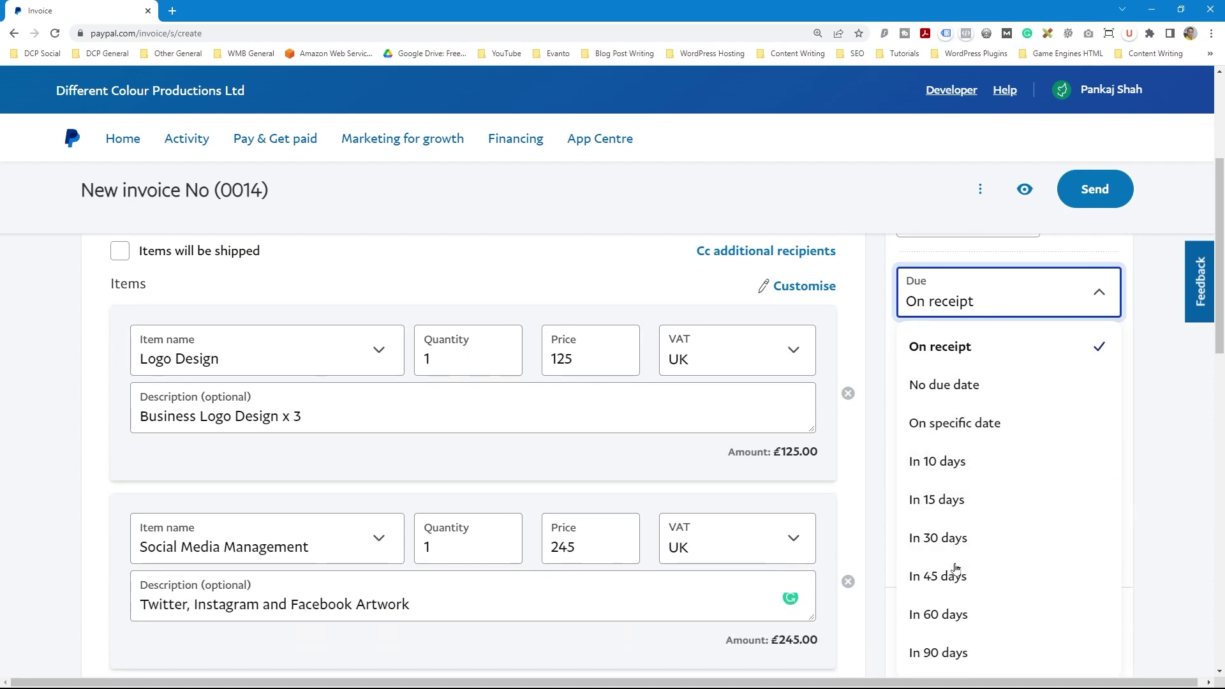
scroll(958, 575, "down", 3)
scroll(957, 388, "up", 2)
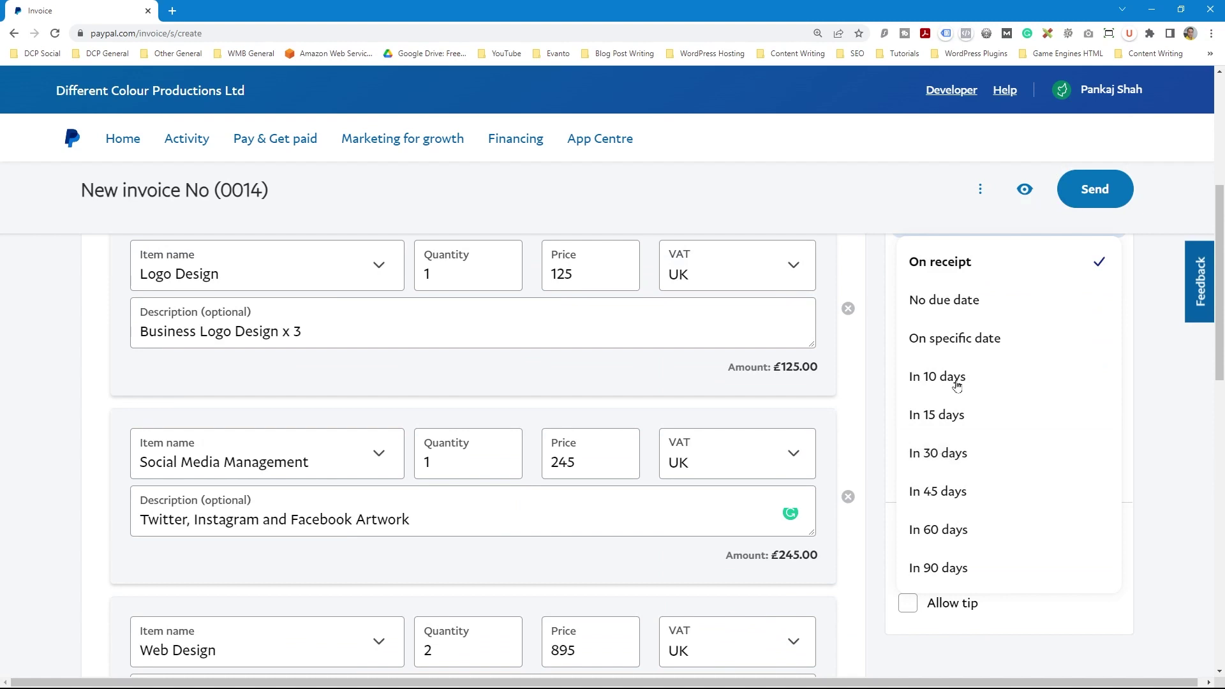
scroll(944, 382, "up", 2)
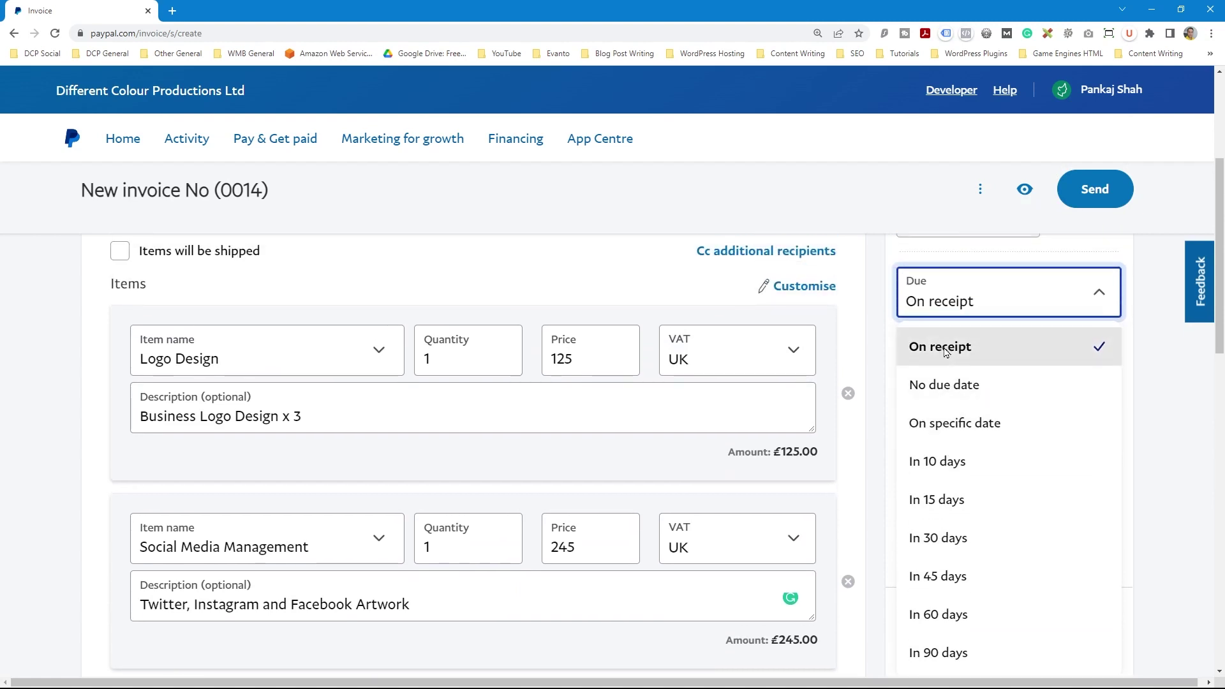
left_click(945, 352)
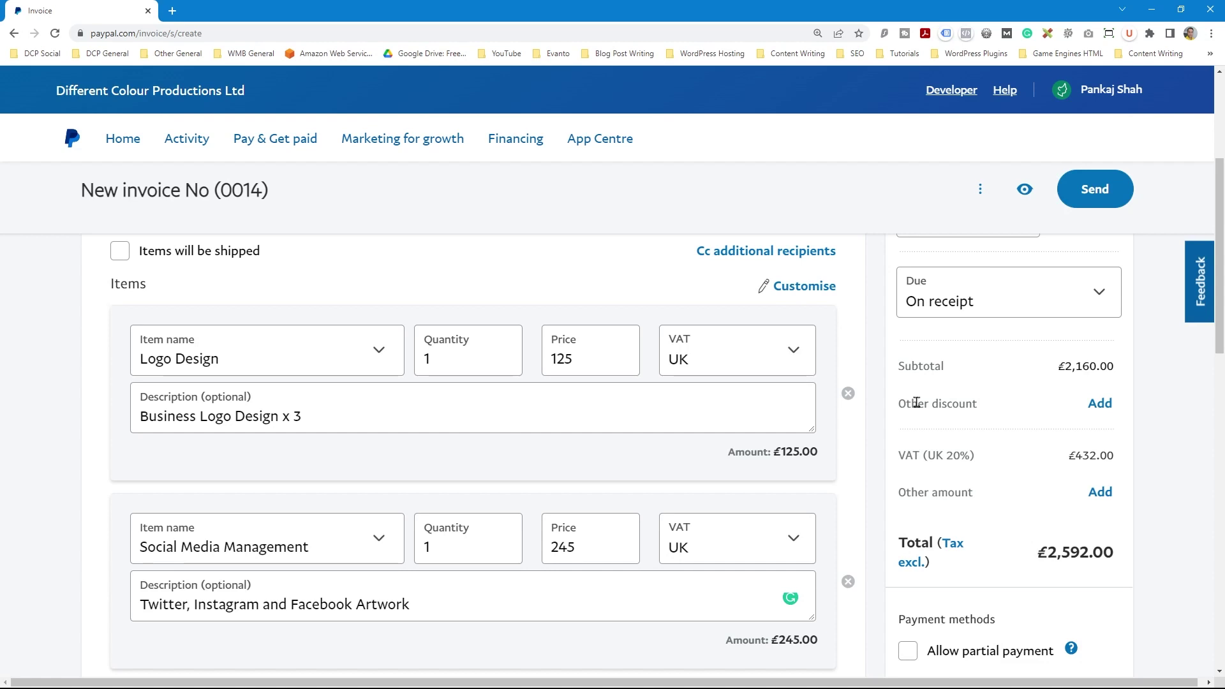
Step: Add an Other discount of 10 in percent to invoice 0014
left_click(1100, 404)
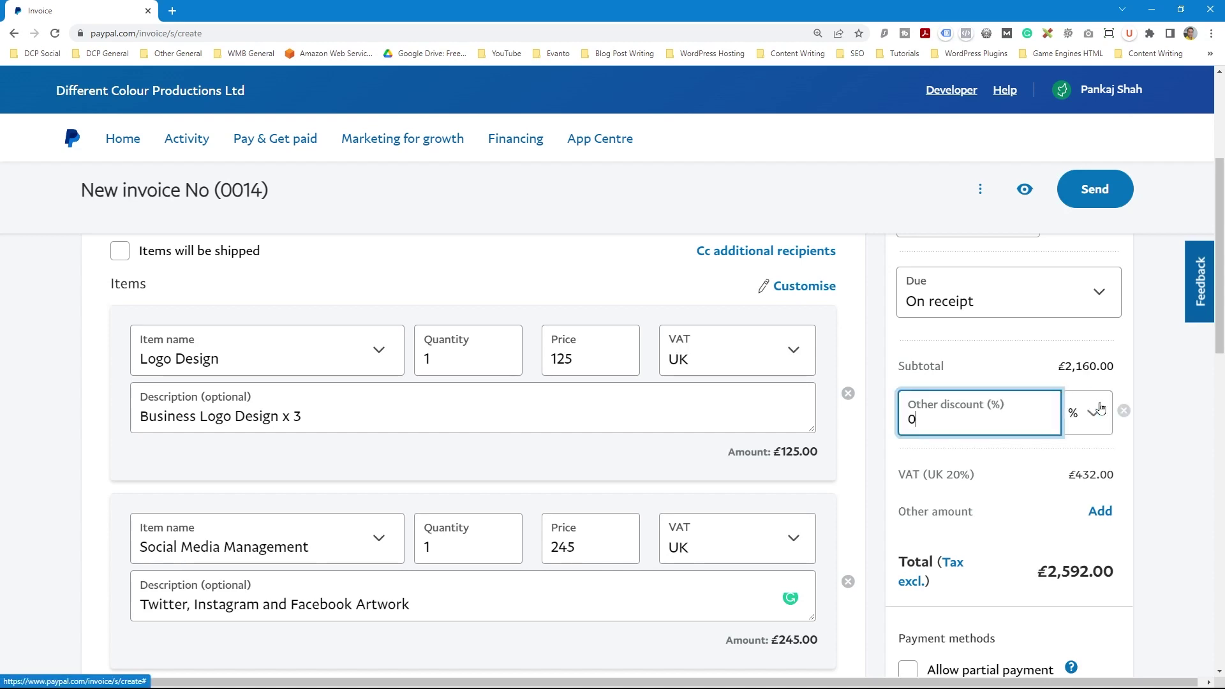
double_click(931, 422)
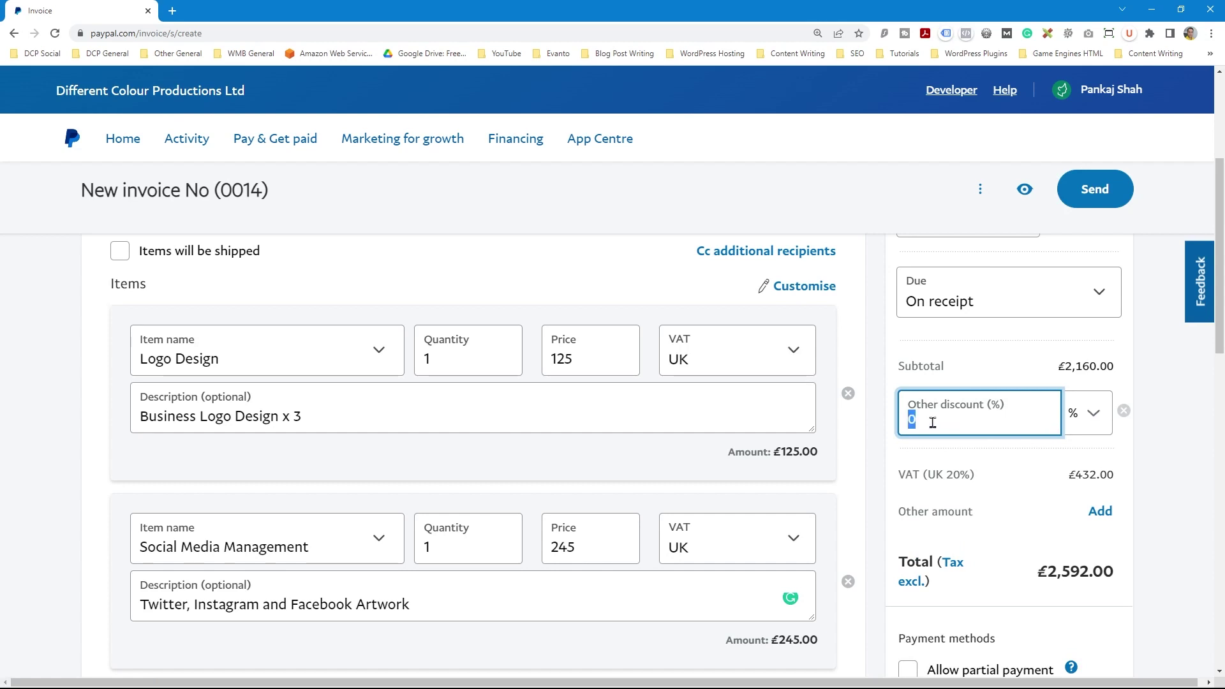
type("1")
left_click(1096, 413)
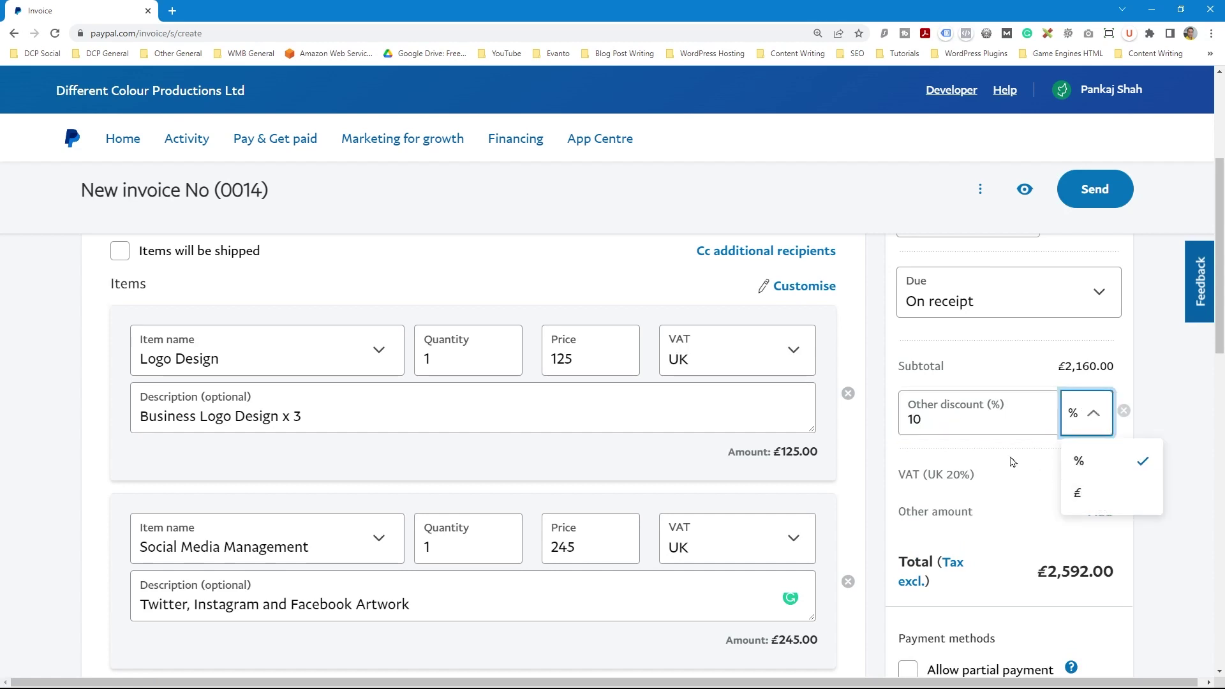
left_click(1014, 462)
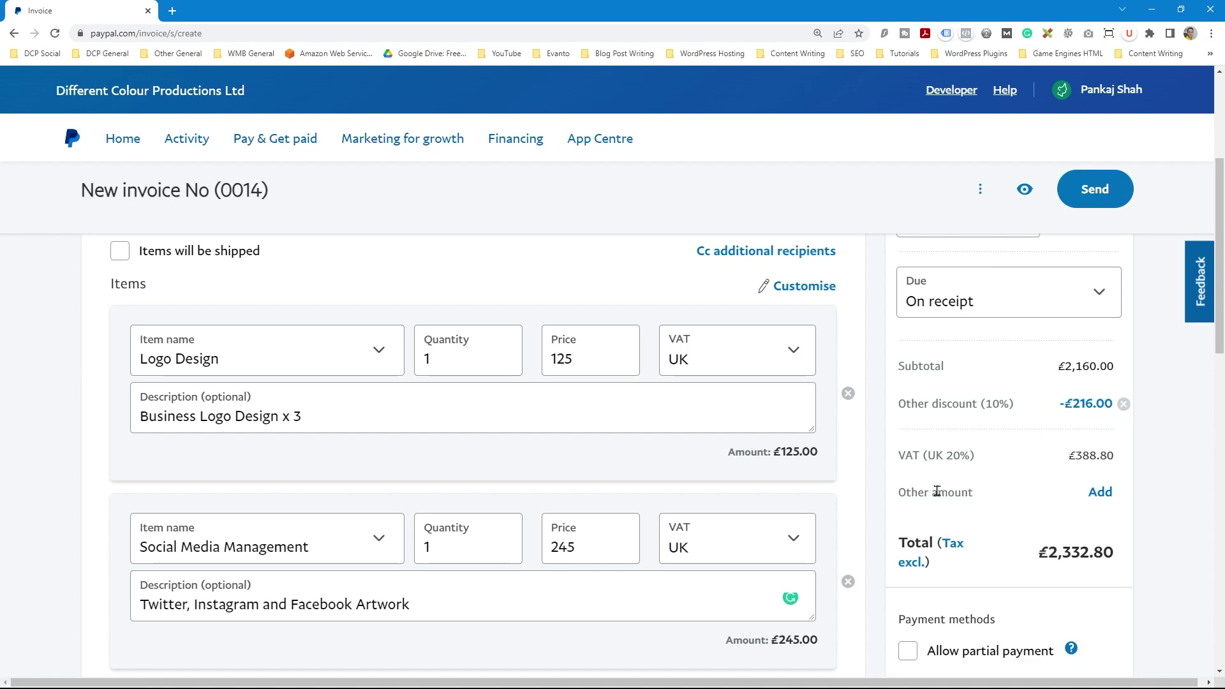
Step: Add an Other amount labelled 'Gift' worth £20.00
left_click(1102, 495)
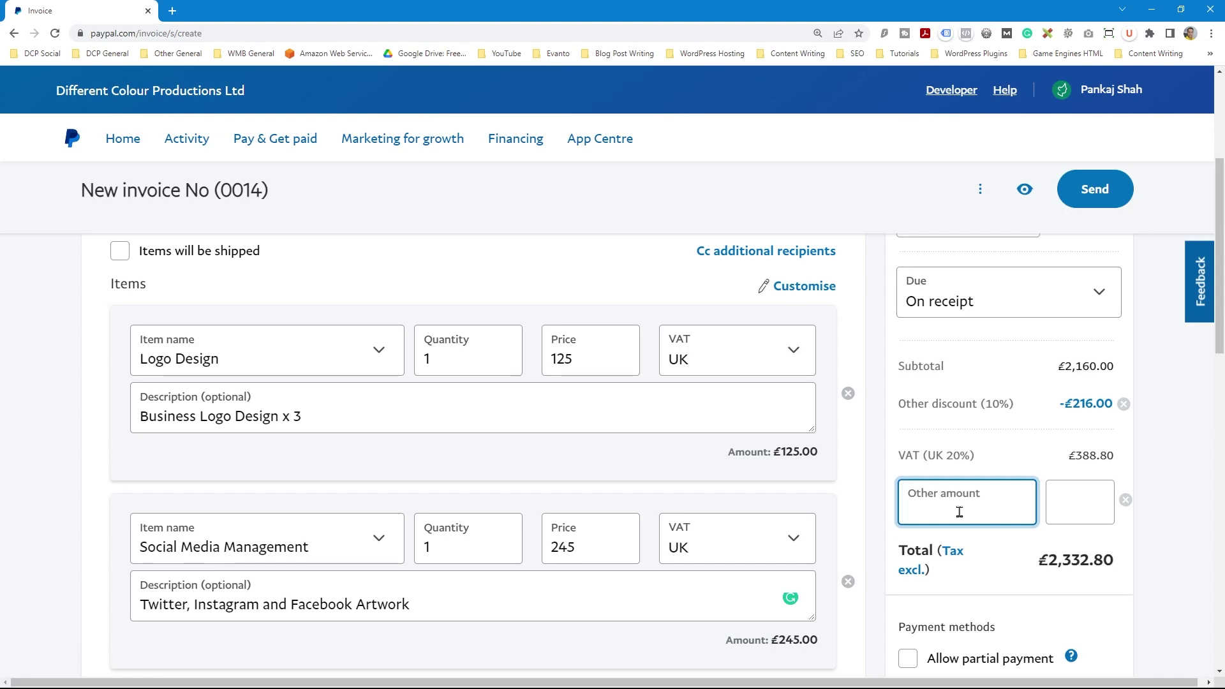
type("Fig")
key("BackSpace")
key("BackSpace")
key("BackSpace")
type("Gi")
left_click(1075, 502)
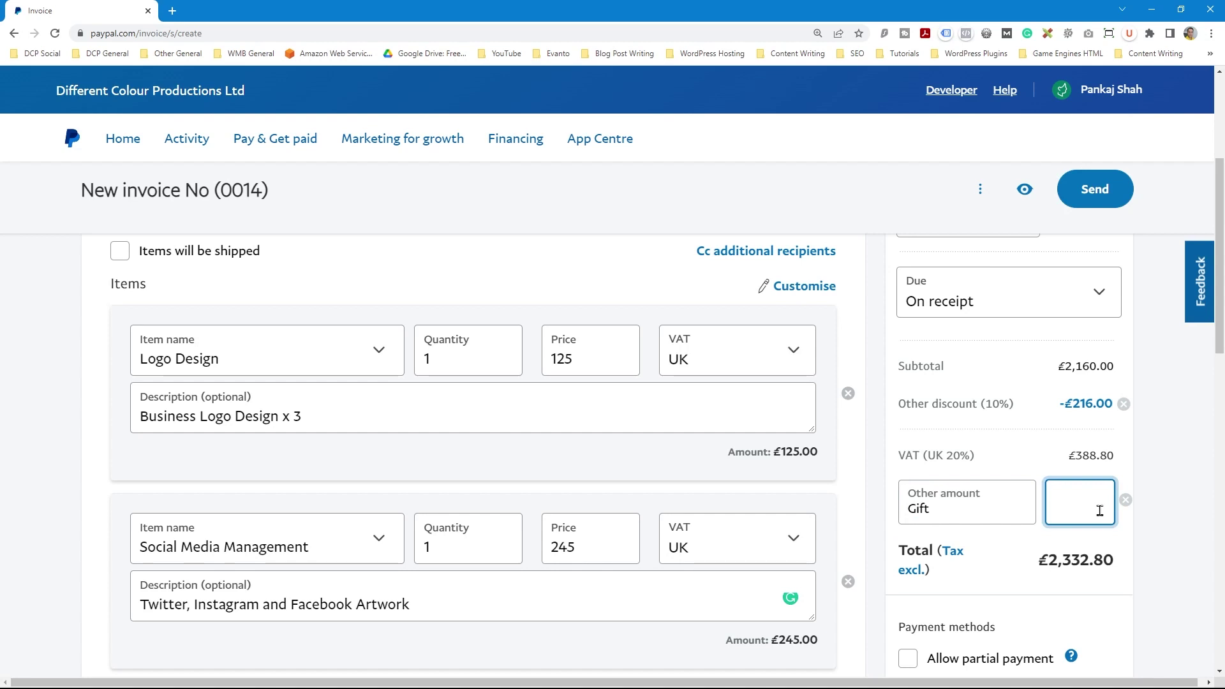
left_click(1018, 447)
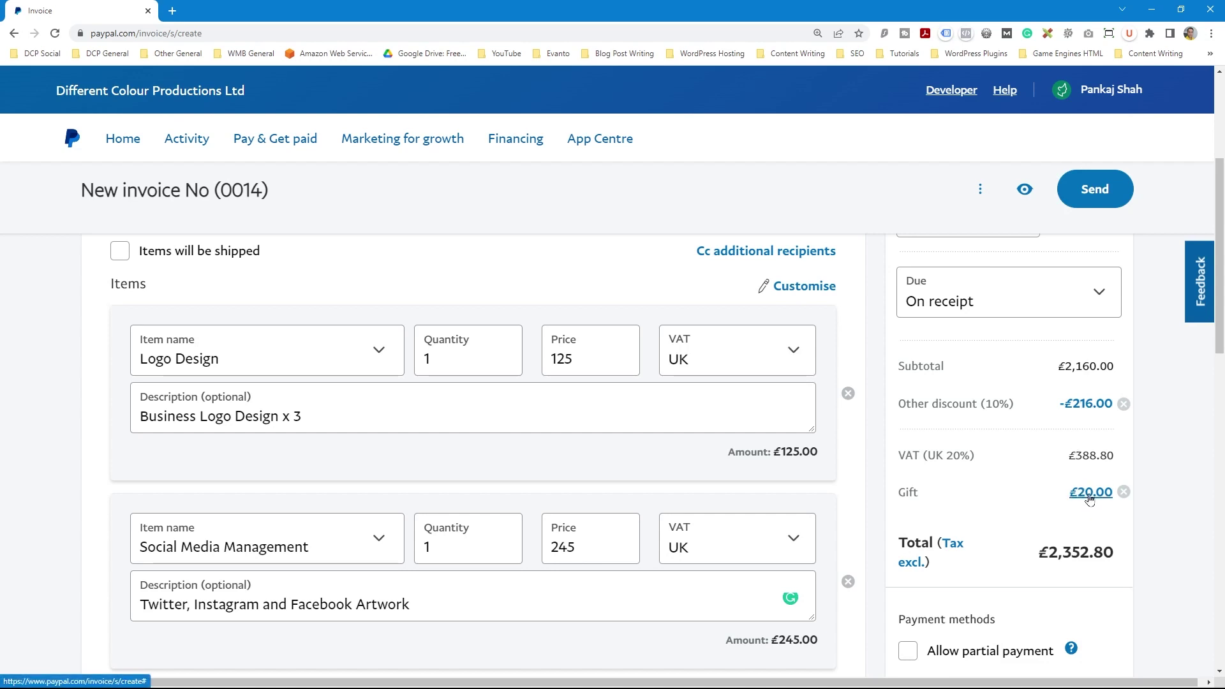
scroll(951, 473, "down", 4)
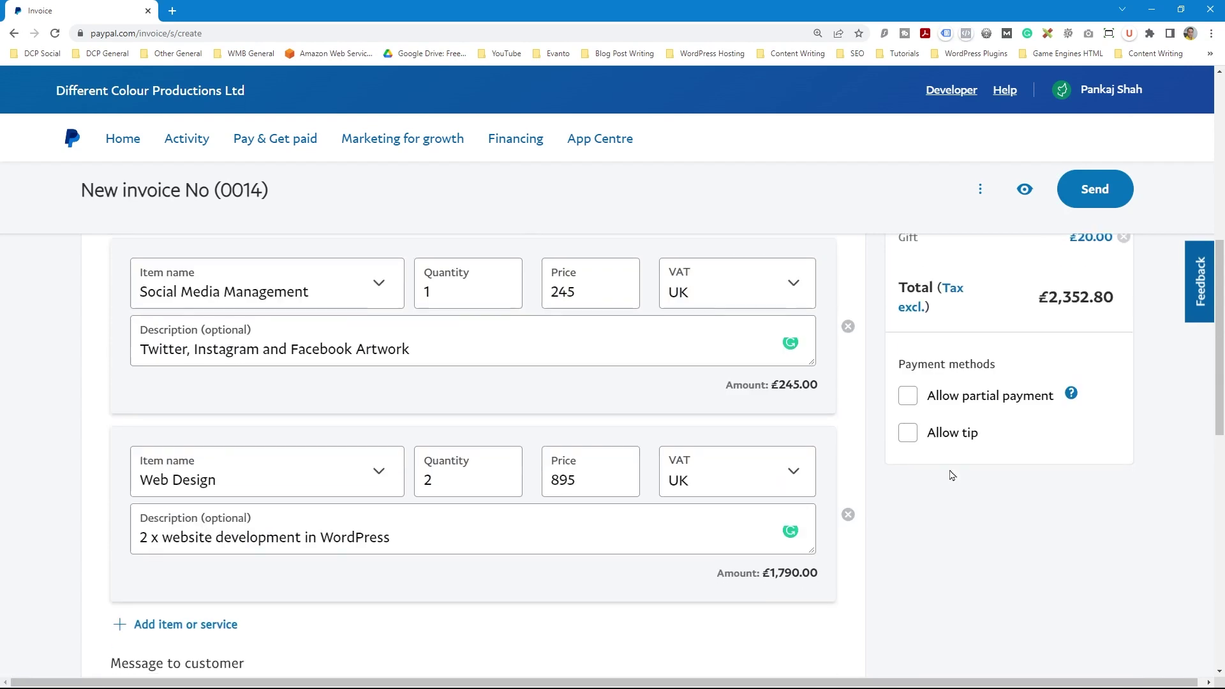
Step: Enable Allow tip while leaving Allow partial payment unticked
left_click(908, 396)
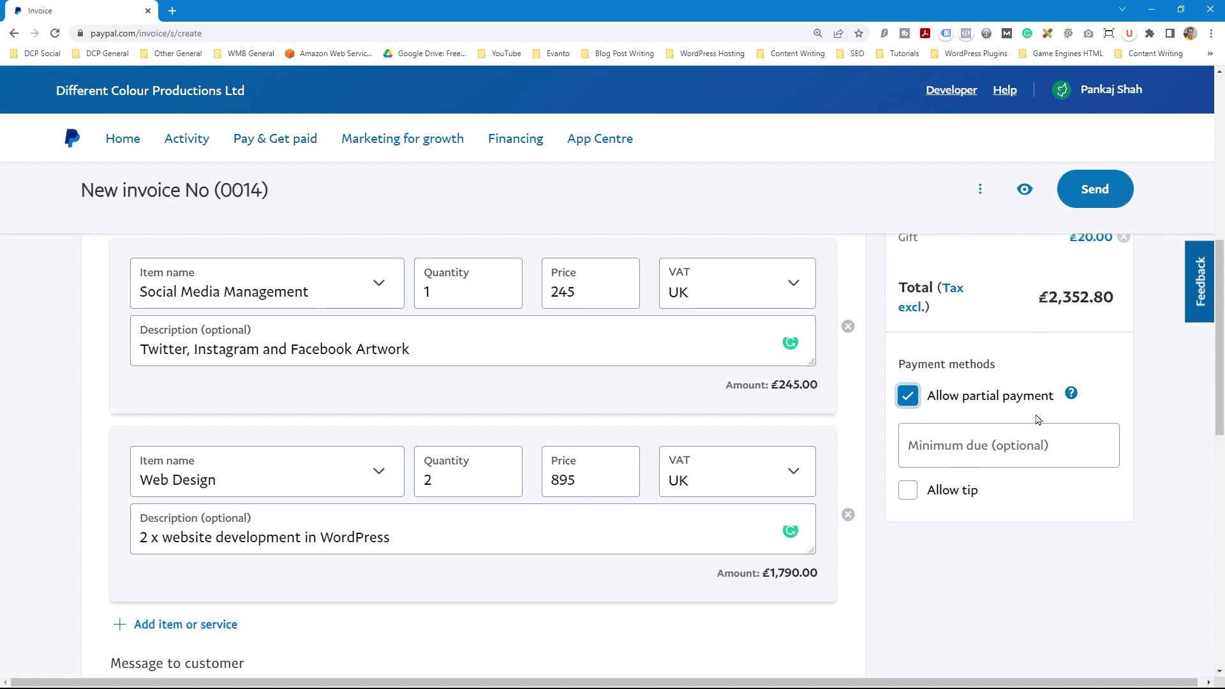
left_click(908, 397)
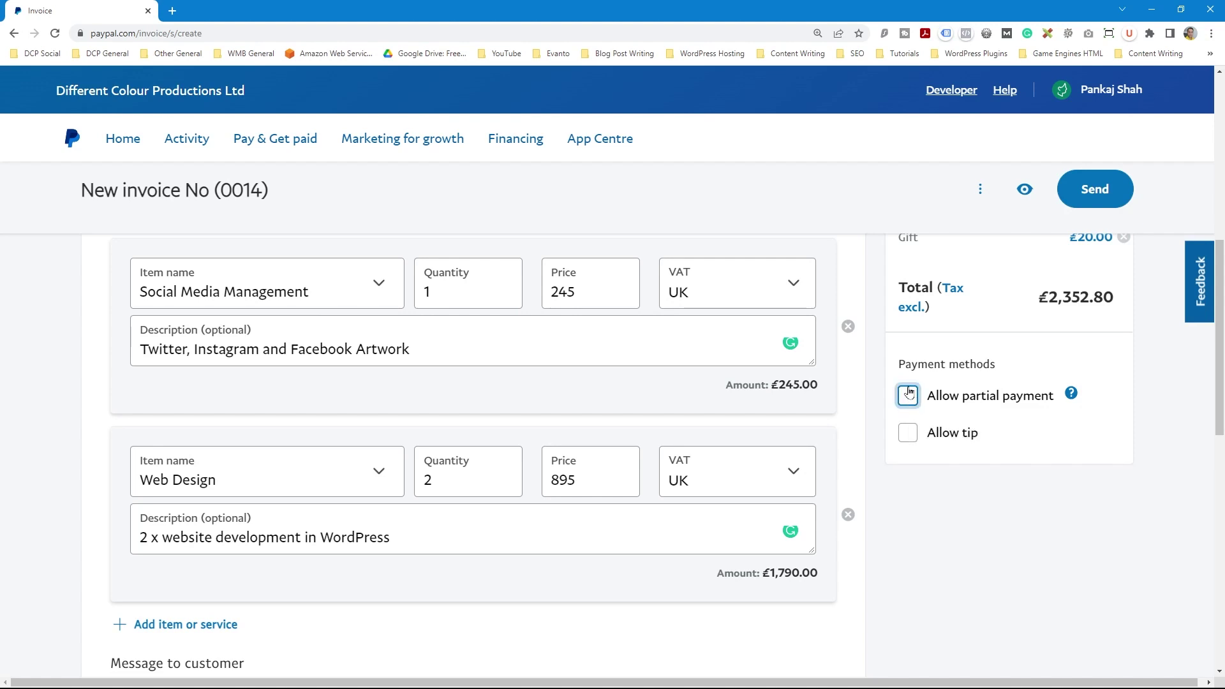
left_click(911, 438)
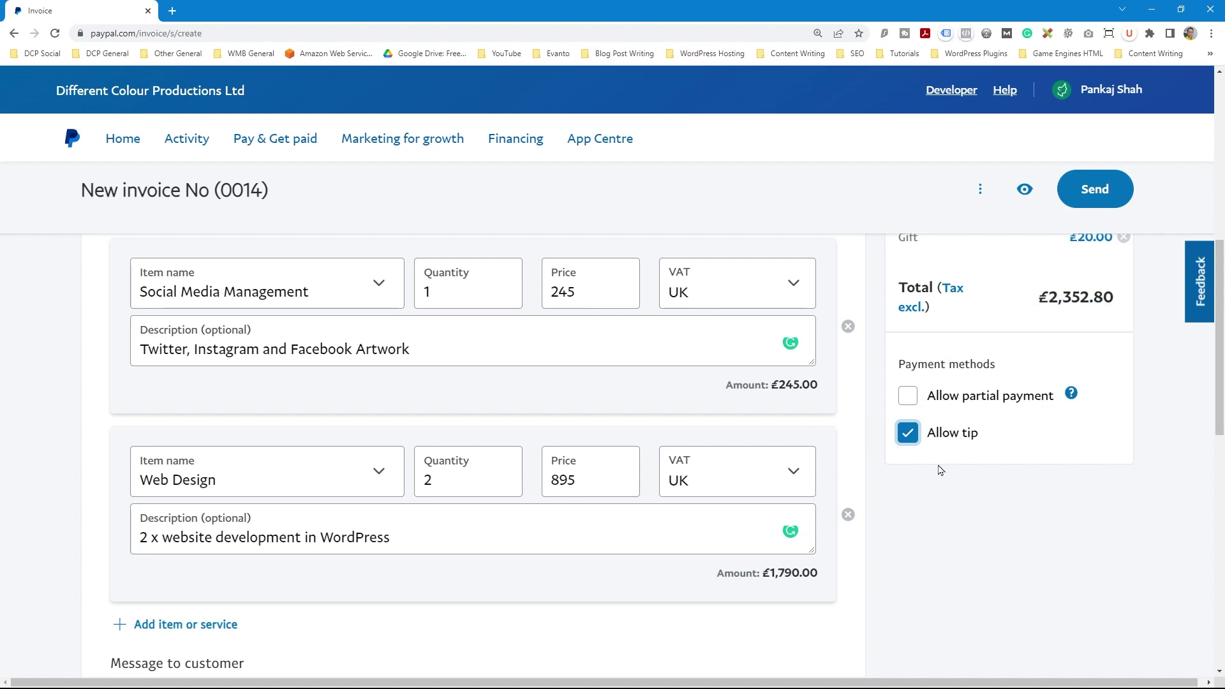
scroll(900, 458, "up", 3)
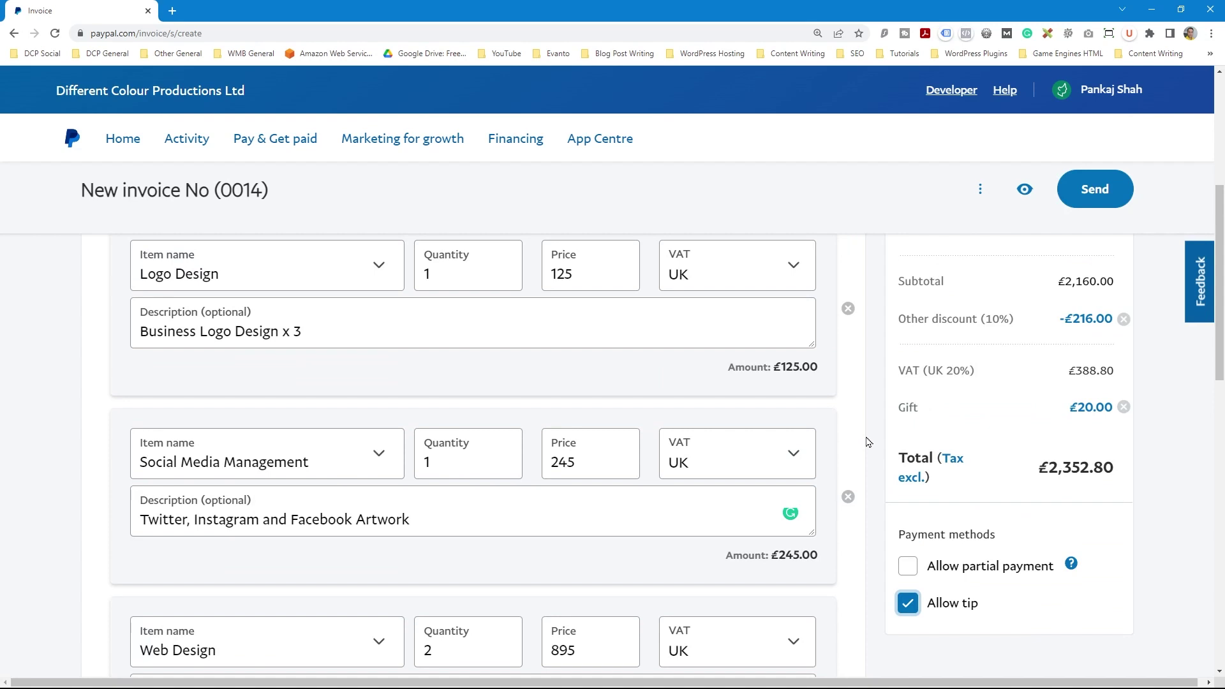
scroll(868, 450, "up", 1)
scroll(894, 497, "down", 3)
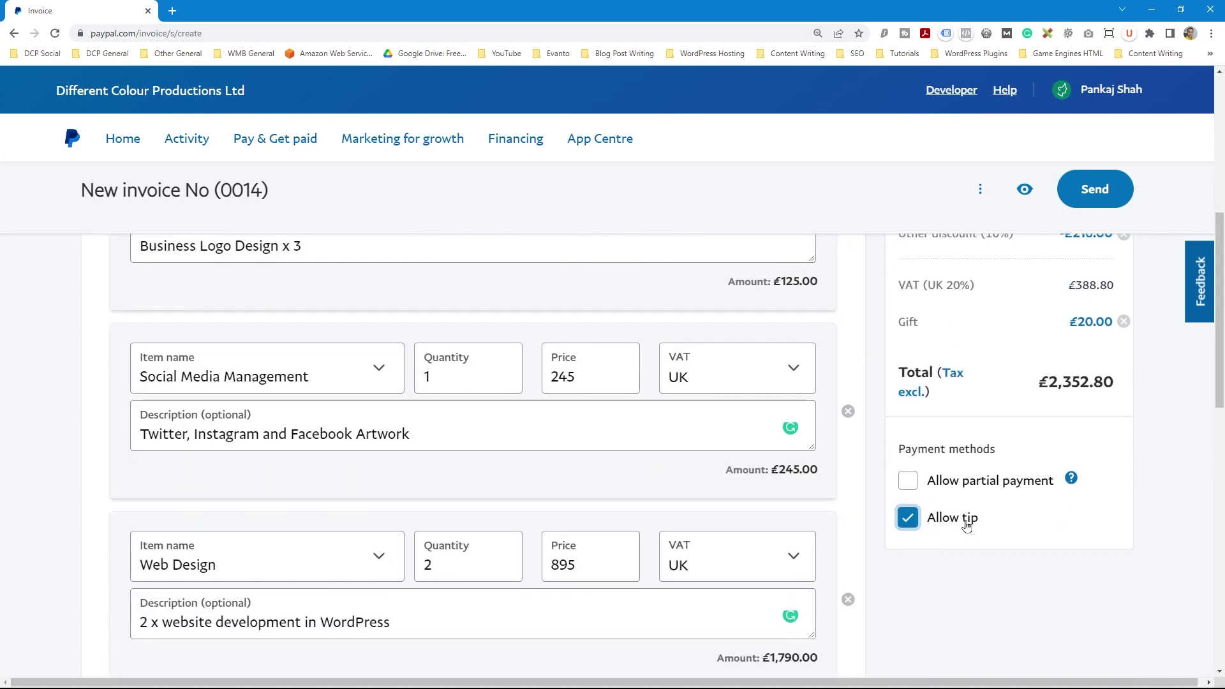
scroll(966, 527, "up", 7)
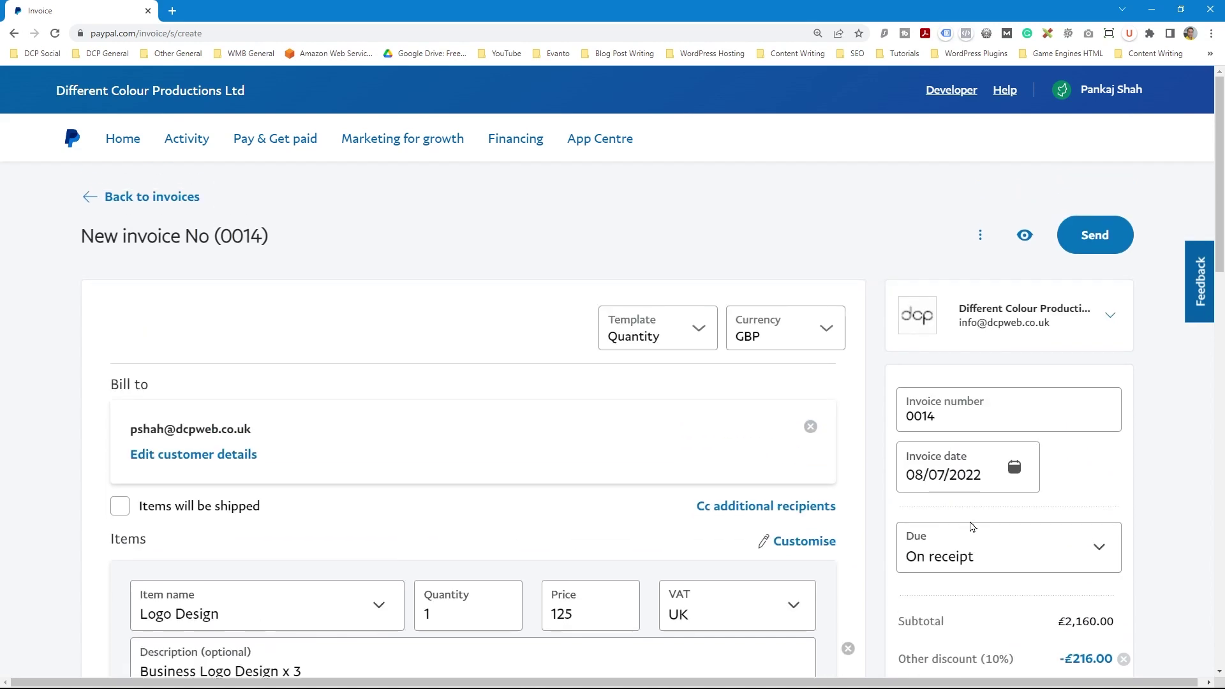
left_click(1024, 238)
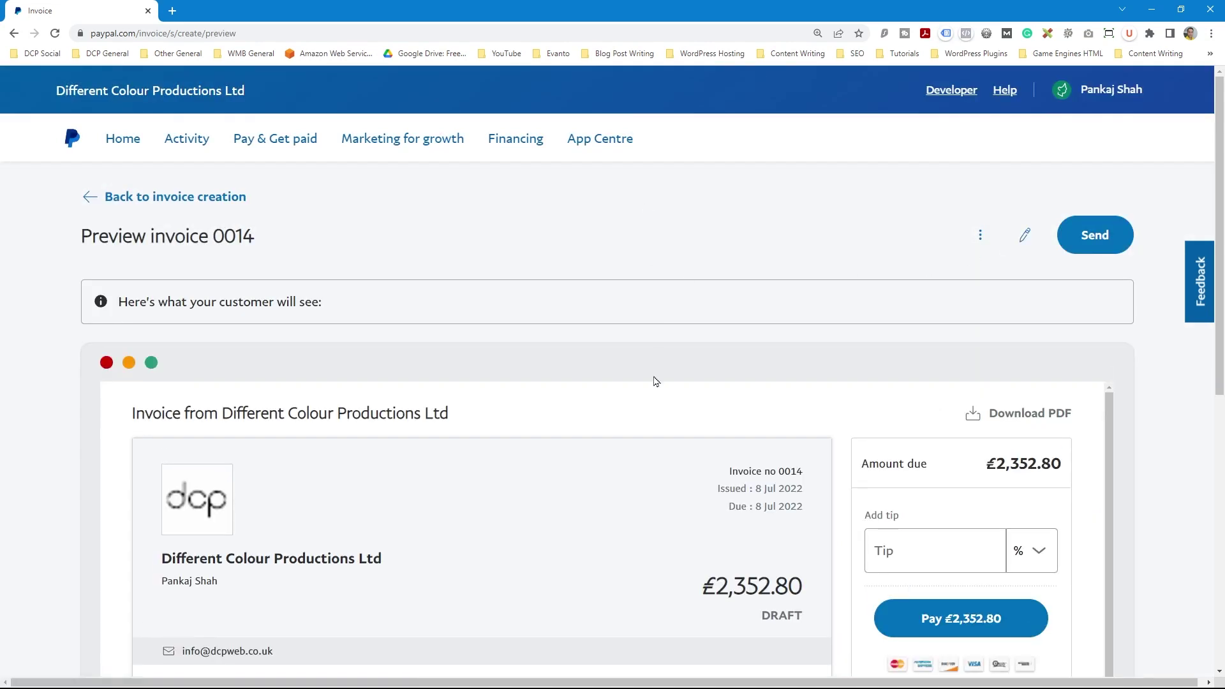
Step: Review the invoice 0014 preview and send it for £2,352.80
scroll(654, 378, "down", 3)
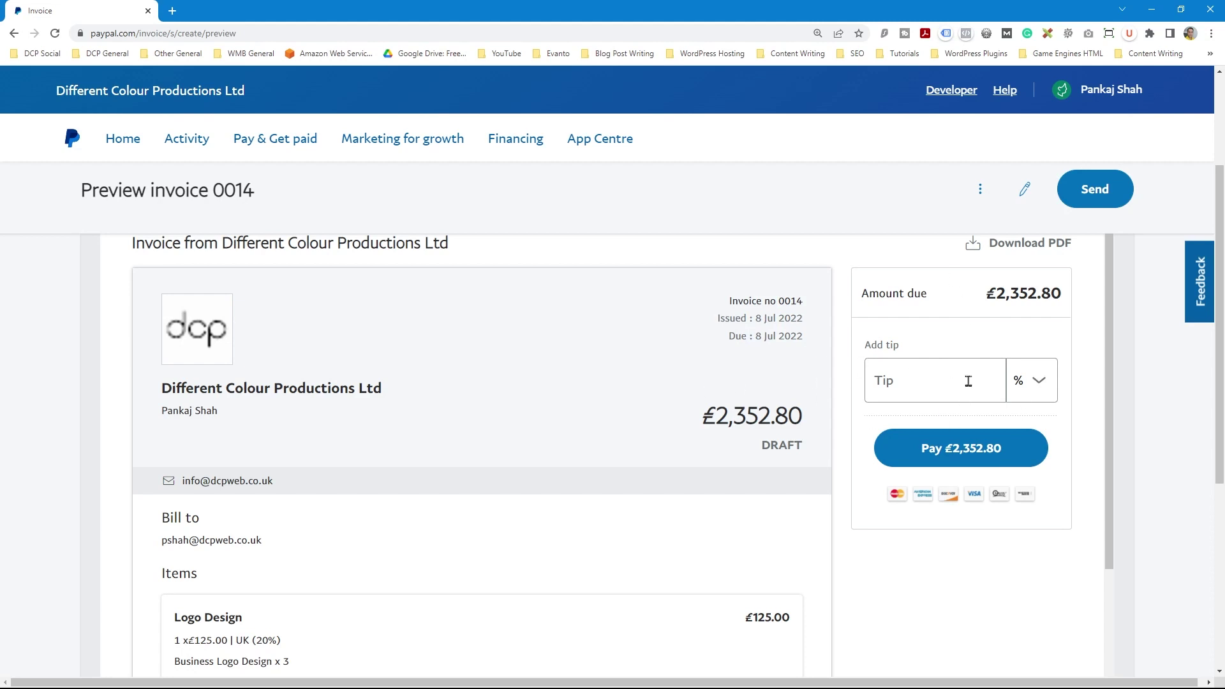
scroll(575, 421, "down", 10)
scroll(534, 402, "up", 5)
scroll(535, 402, "up", 8)
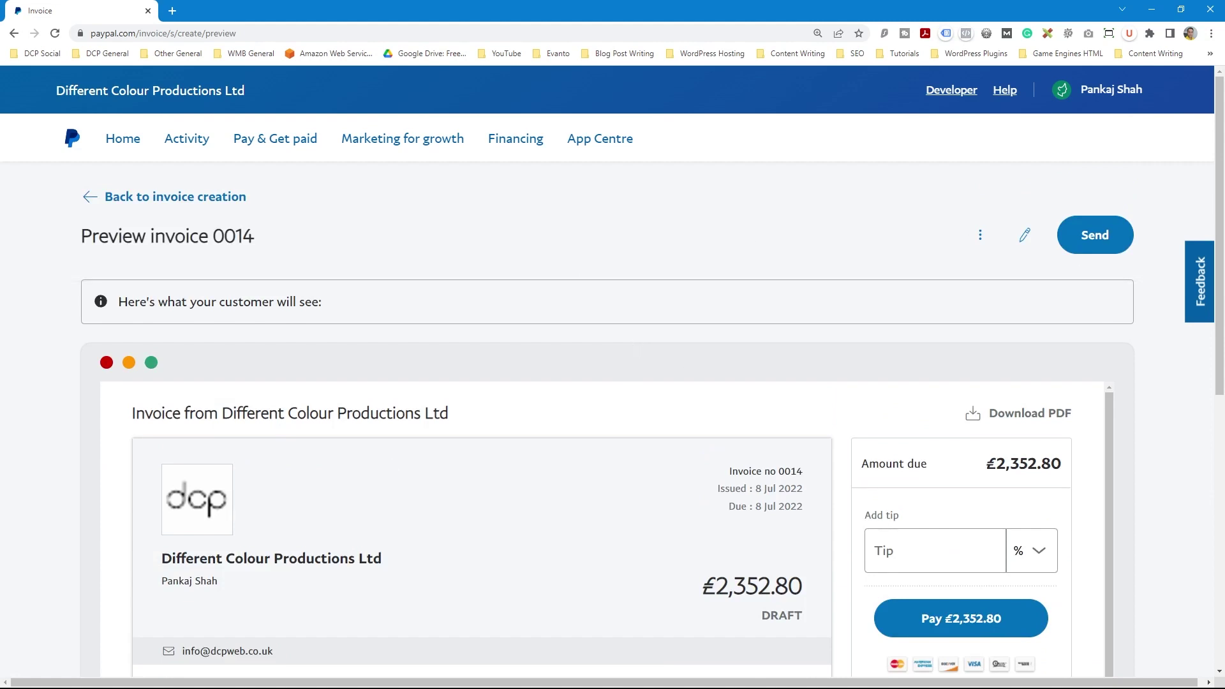
scroll(388, 437, "down", 1)
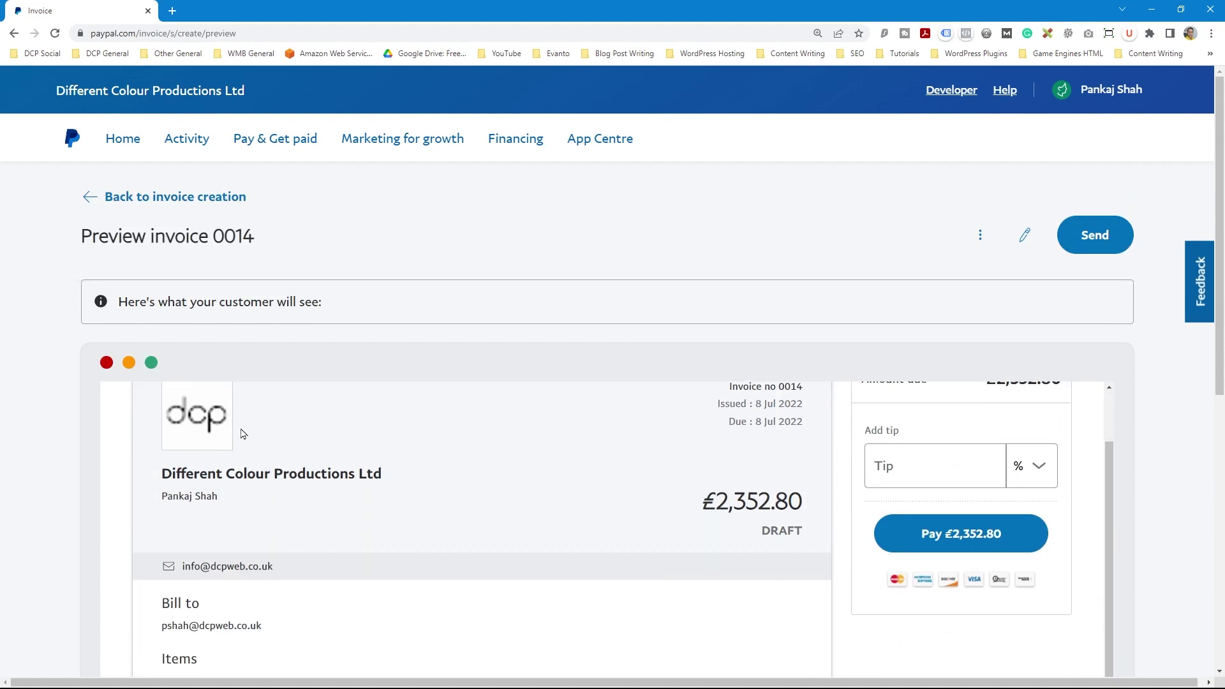
scroll(449, 451, "up", 1)
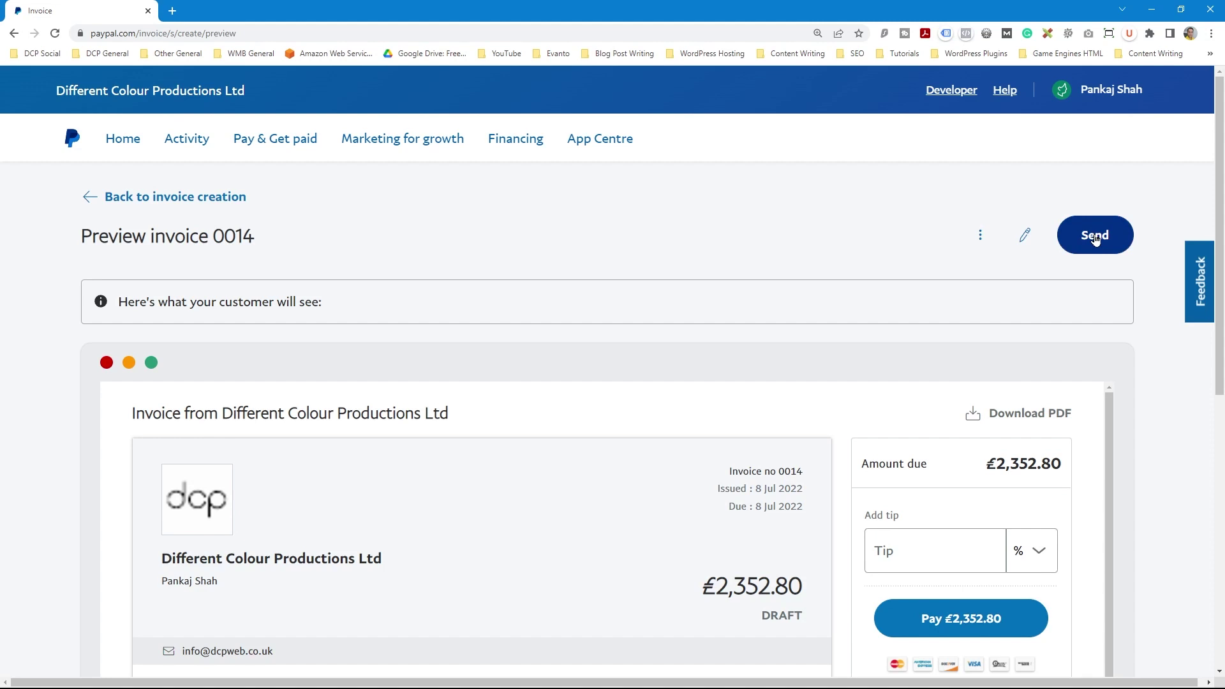
left_click(1095, 236)
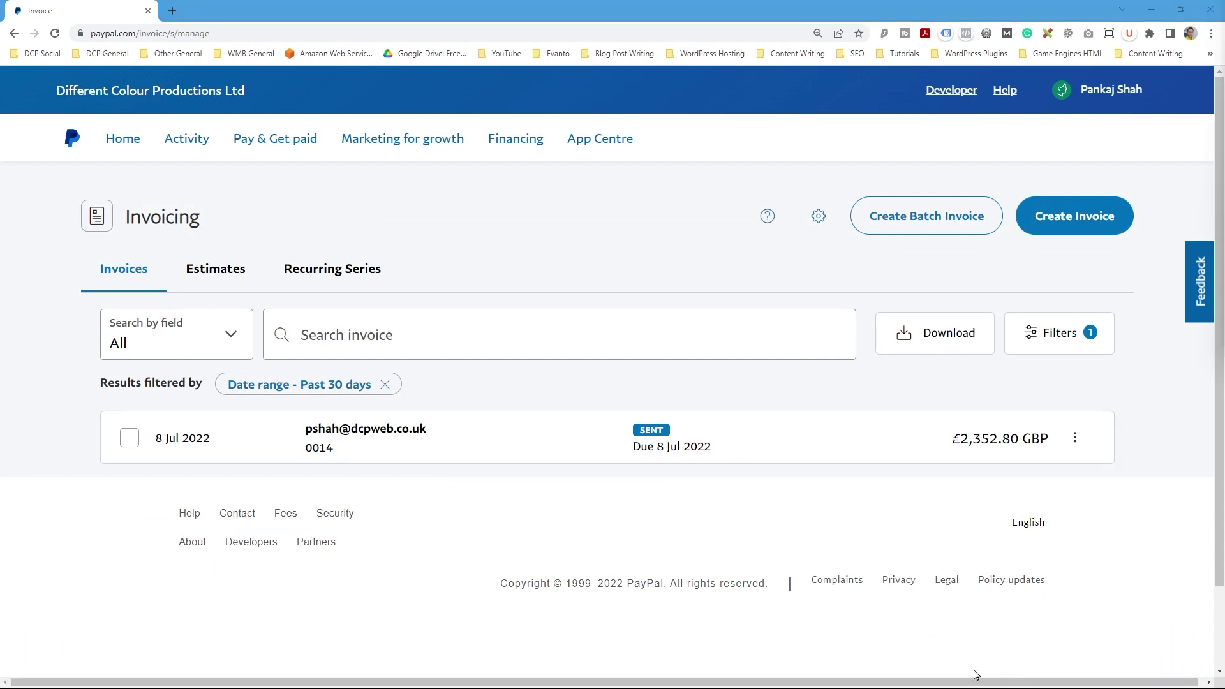
key("super")
Step: Open the PayPal invoice 0014 email in Thunderbird and follow View and Pay Invoice
left_click(924, 680)
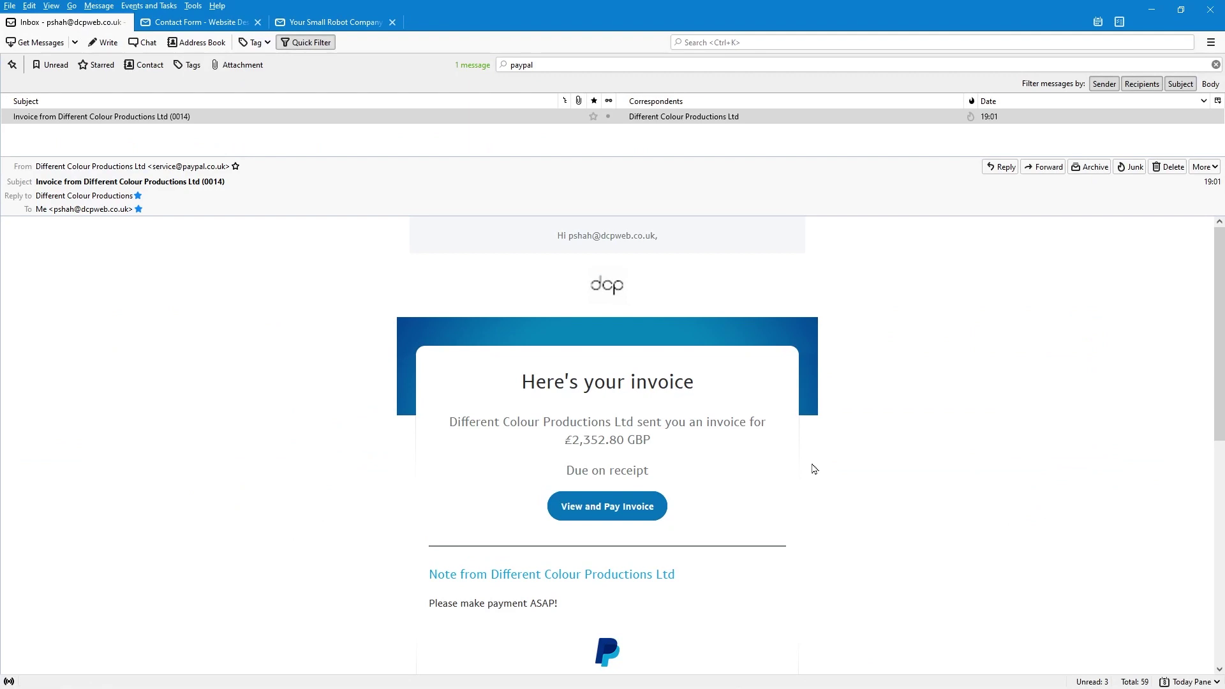
left_click(281, 134)
left_click_drag(520, 374, 731, 444)
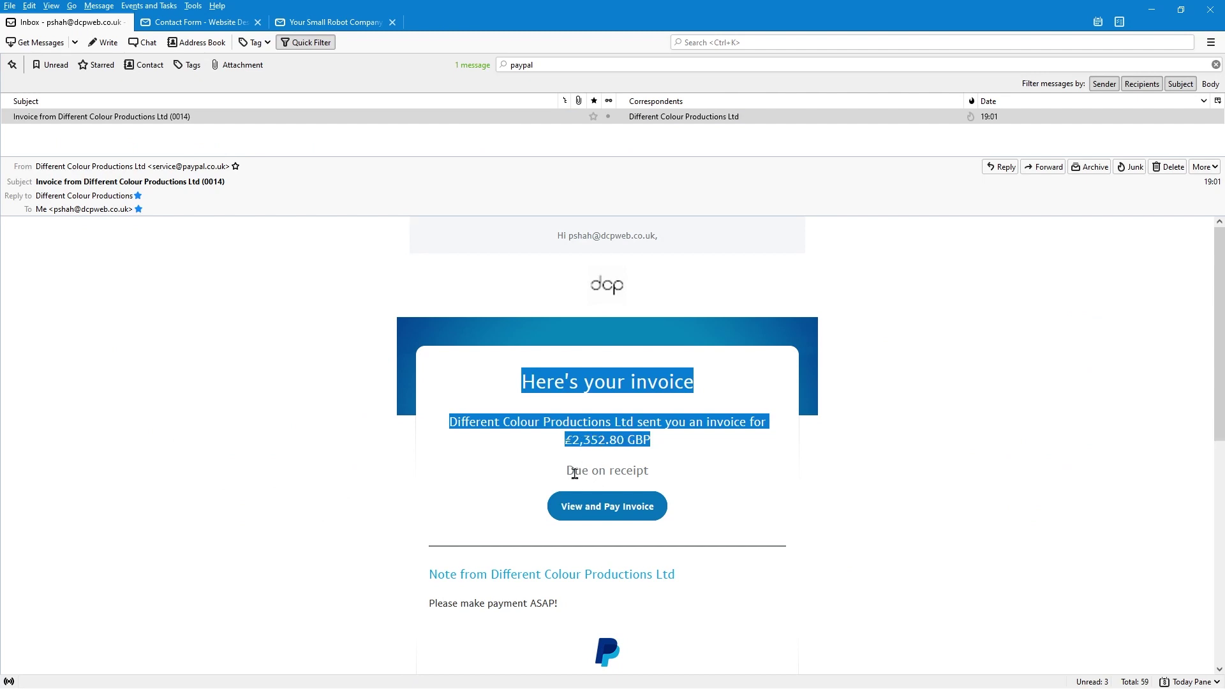
left_click_drag(575, 473, 624, 509)
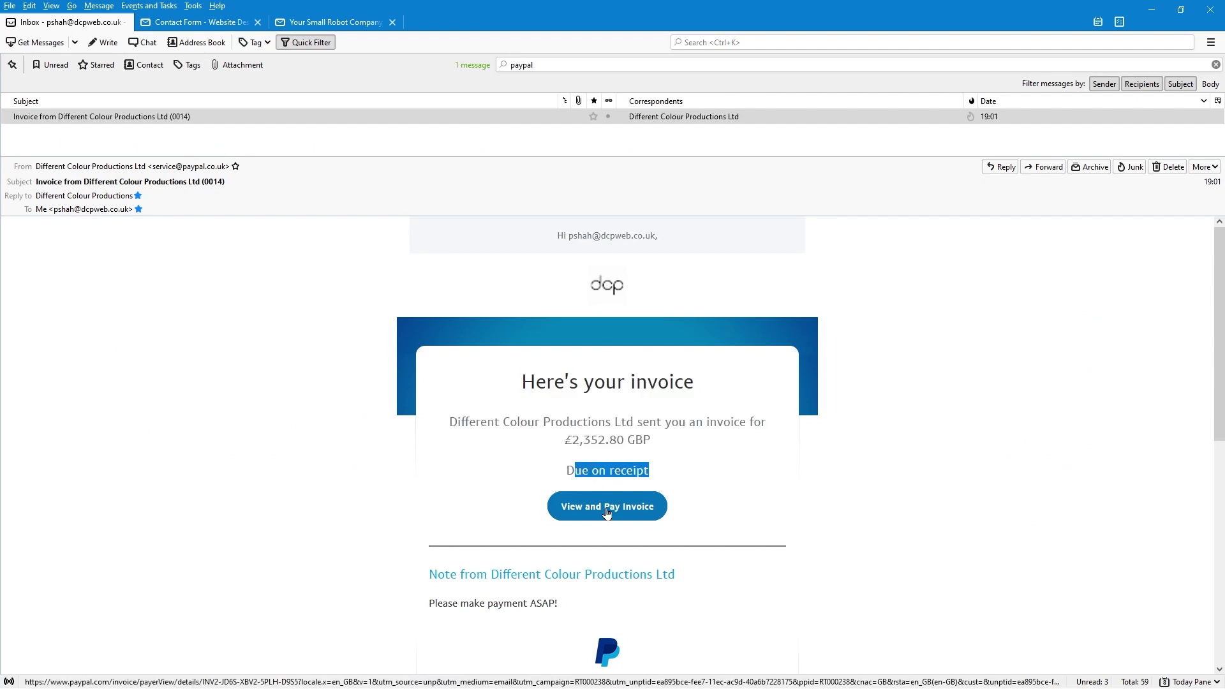
left_click(607, 511)
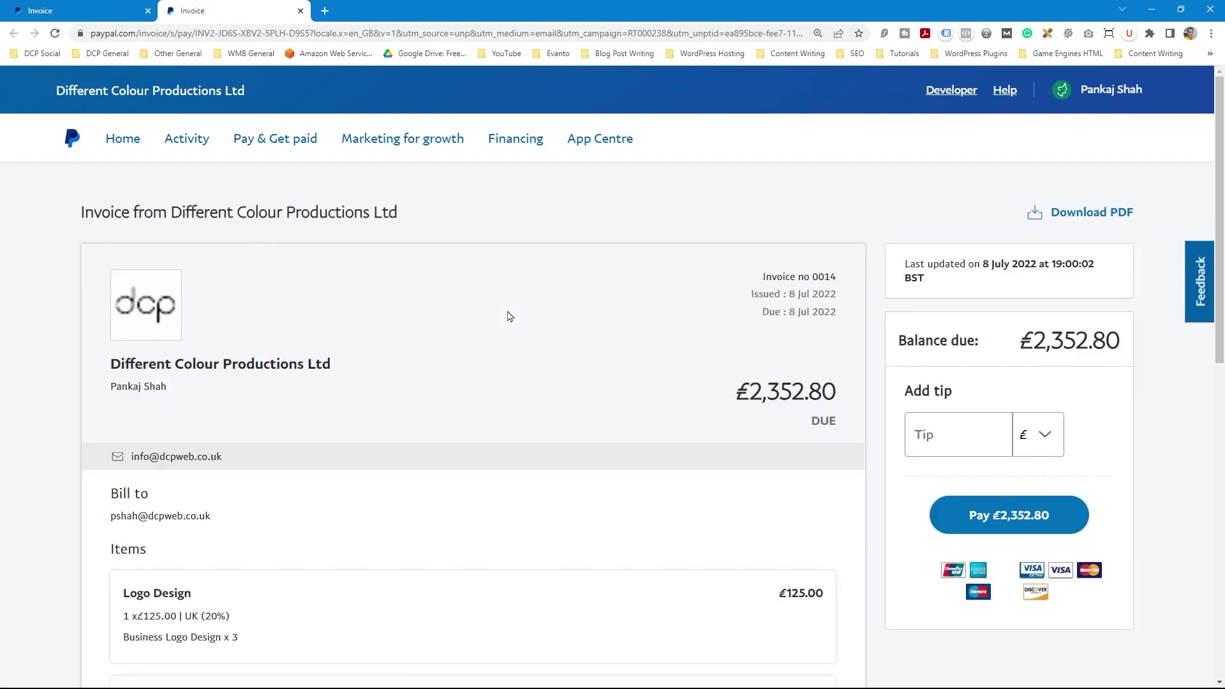
Step: Save invoice 0014 as 'Invoice - 0014.pdf' on the Desktop and open it
scroll(510, 316, "down", 3)
scroll(543, 319, "up", 3)
left_click(926, 436)
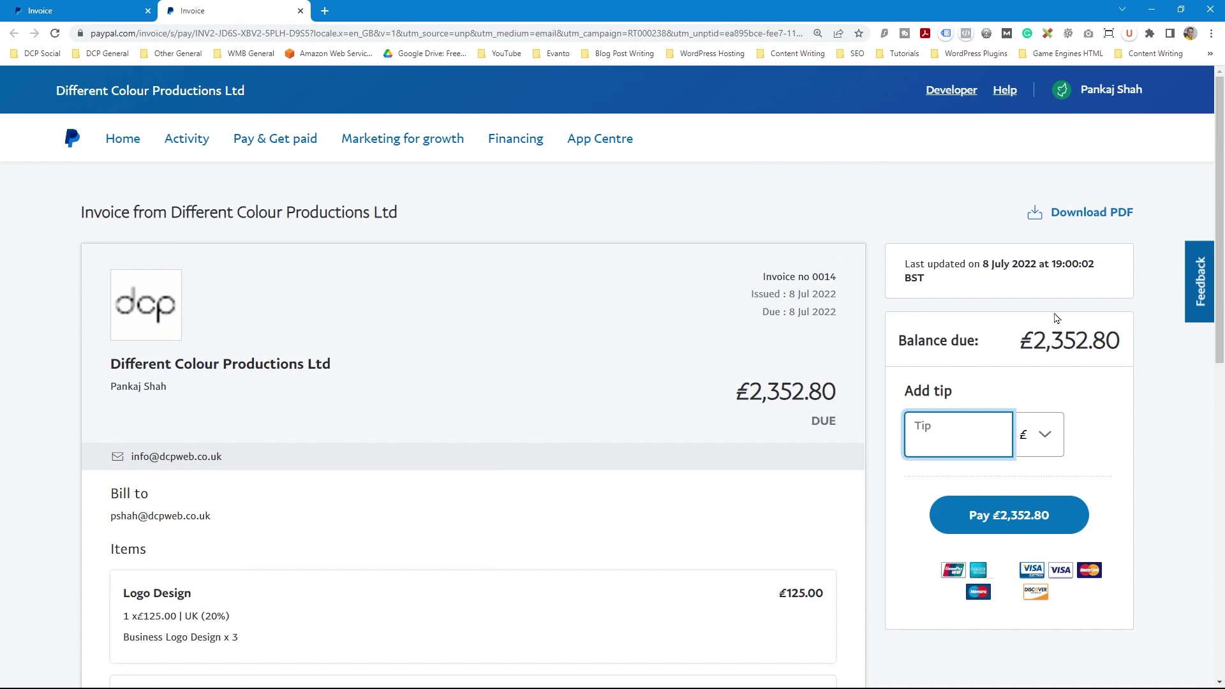
left_click(1081, 214)
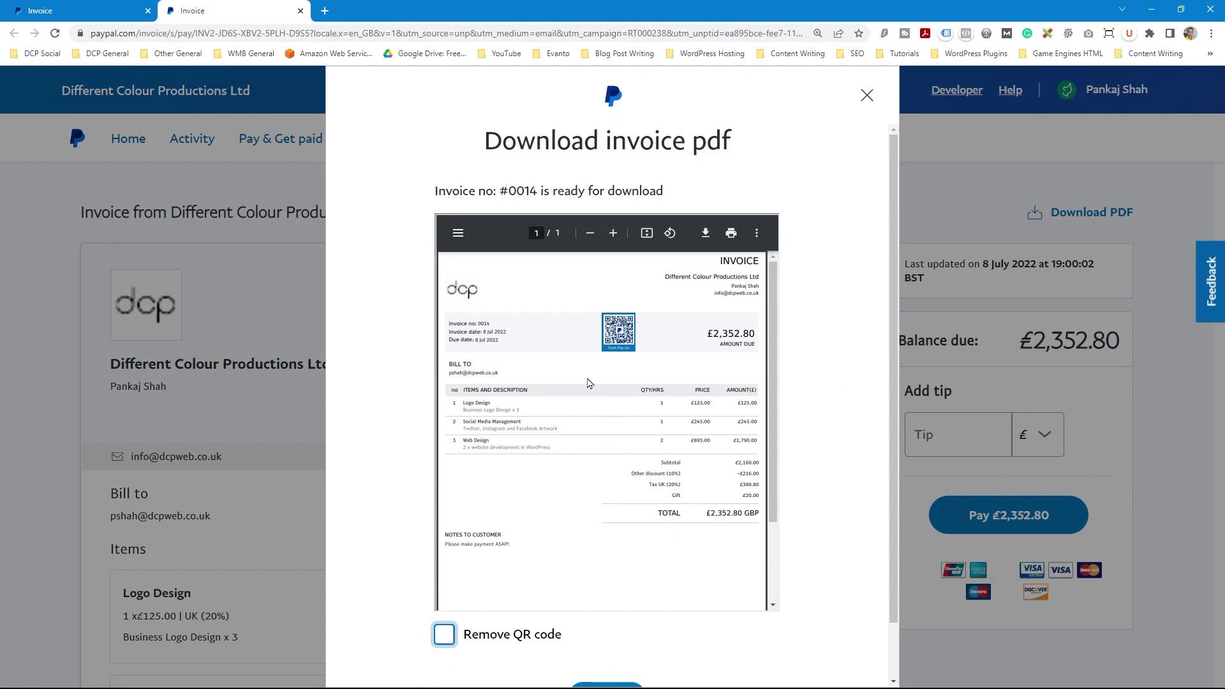
left_click(706, 241)
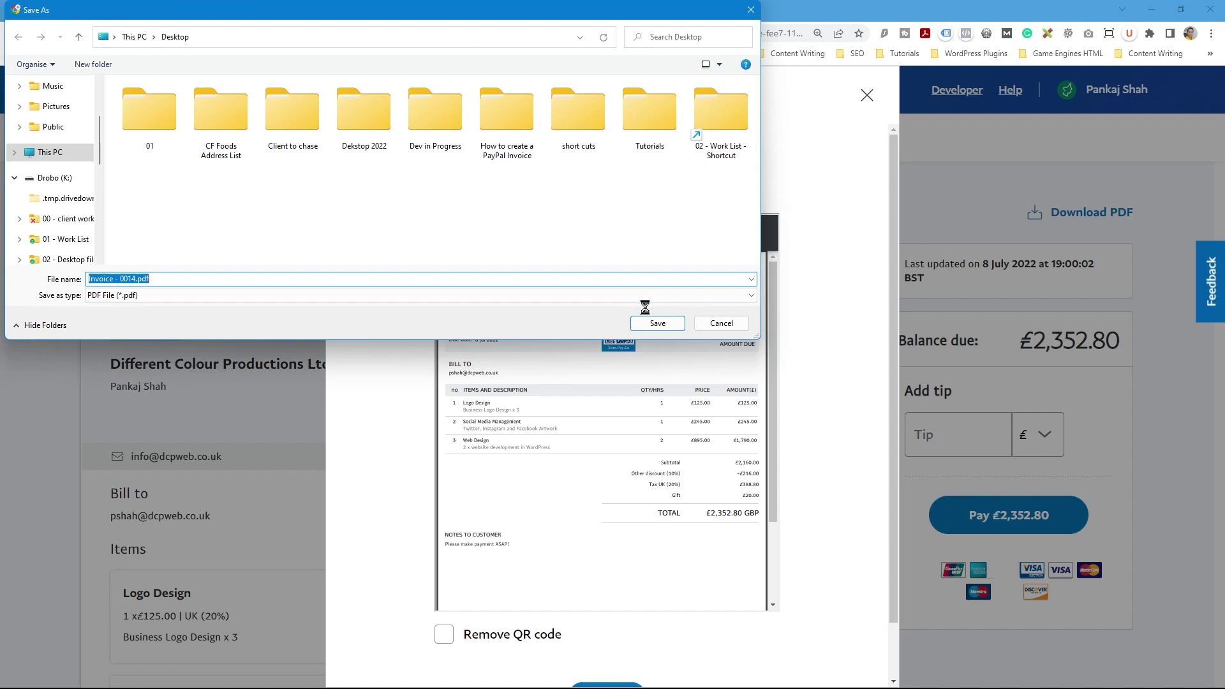
scroll(57, 130, "up", 6)
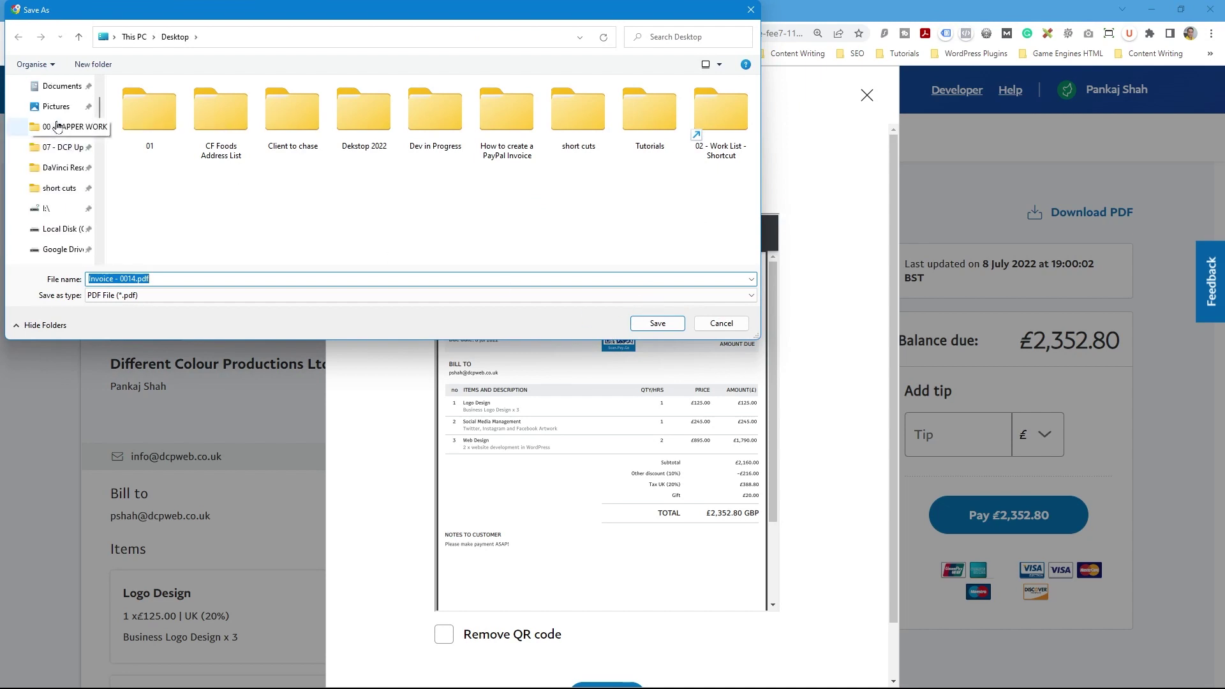
left_click(56, 115)
left_click(653, 324)
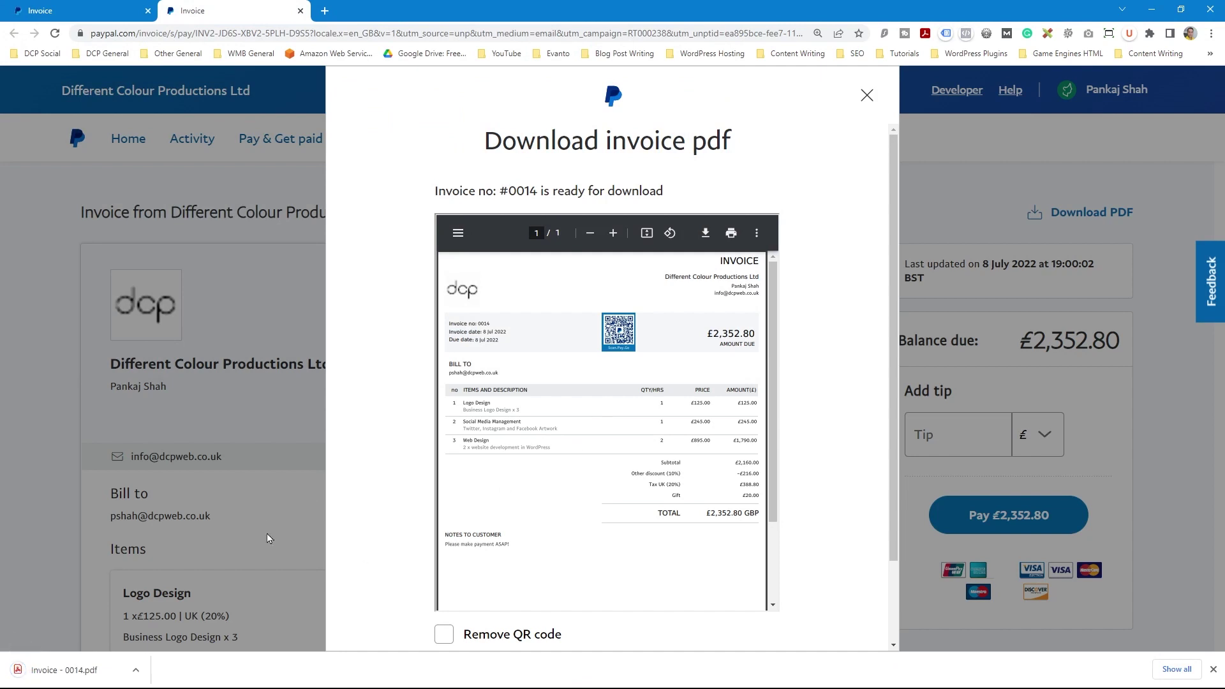
left_click(61, 676)
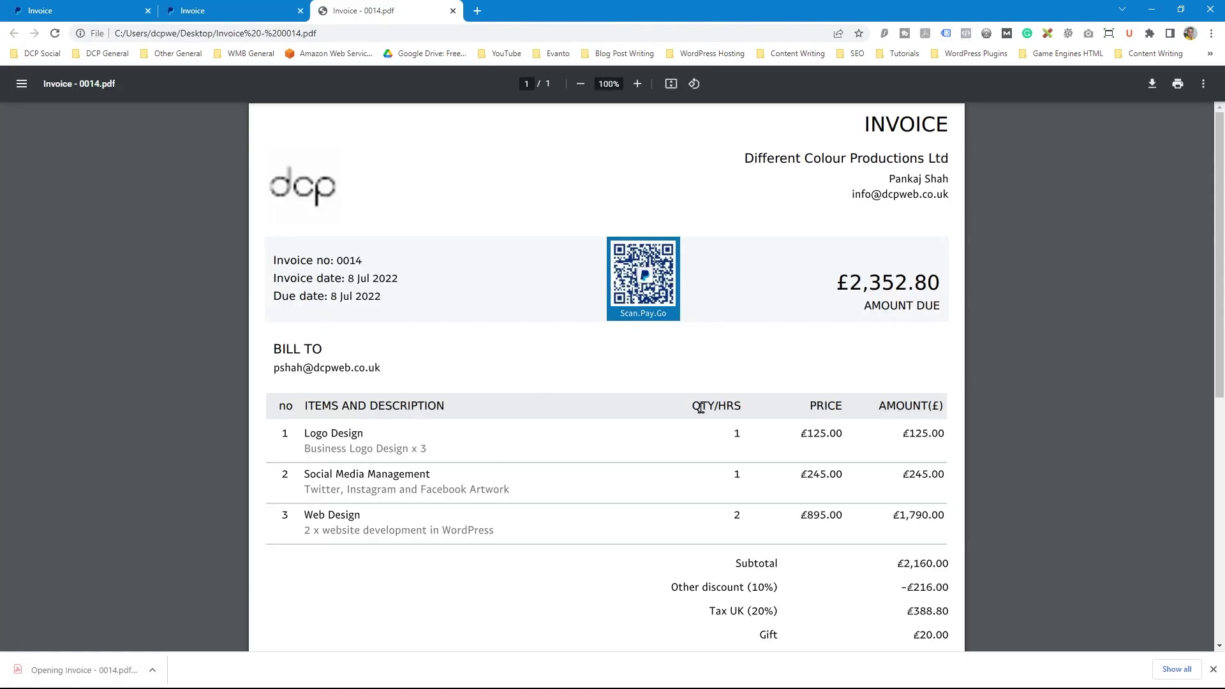
Step: Check the items and totals in Invoice - 0014.pdf, then close the PDF tab
scroll(700, 409, "down", 5)
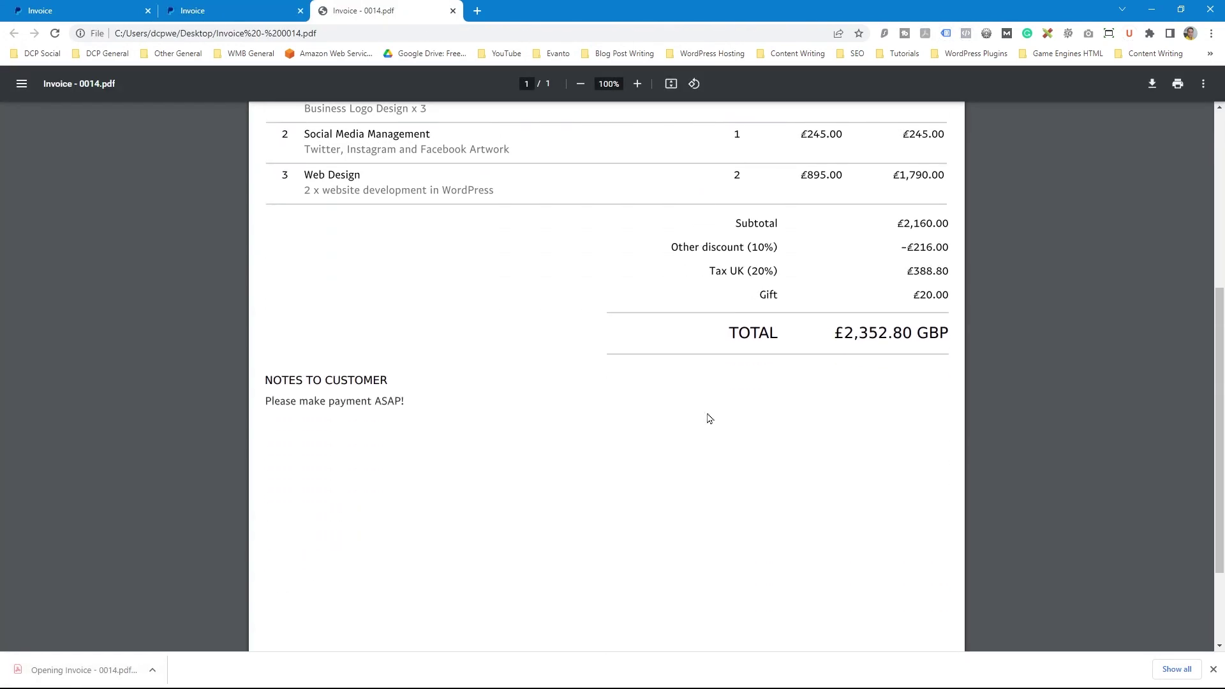
scroll(706, 418, "up", 5)
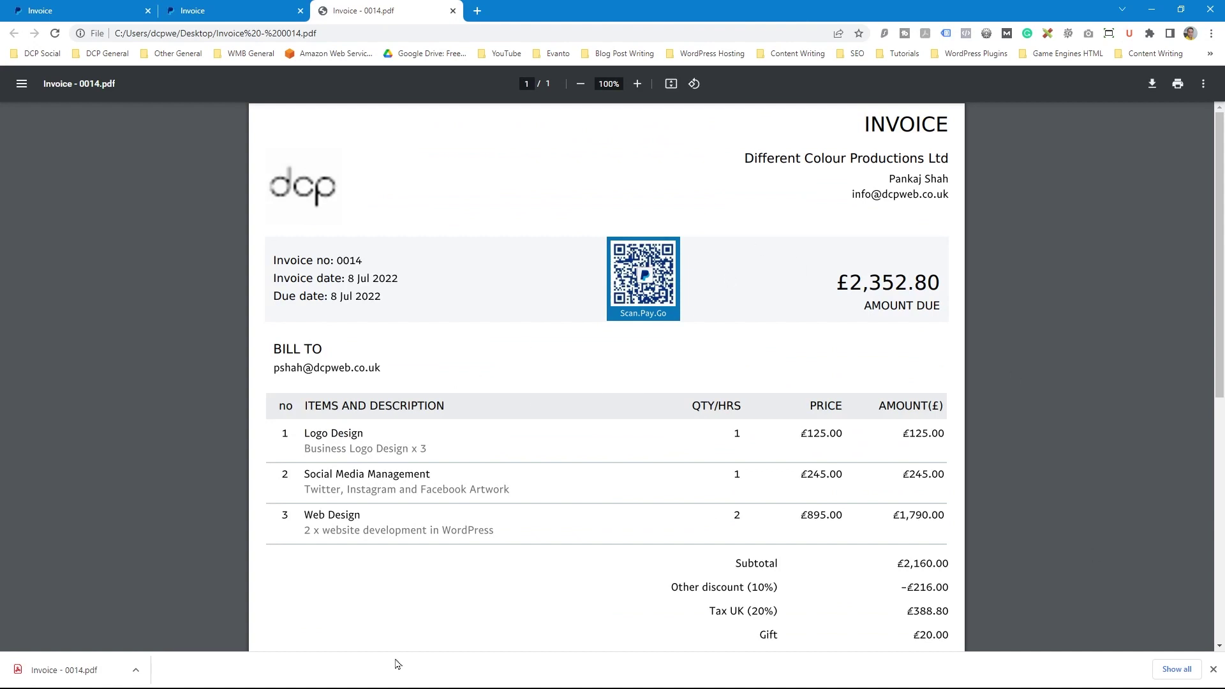
left_click(453, 11)
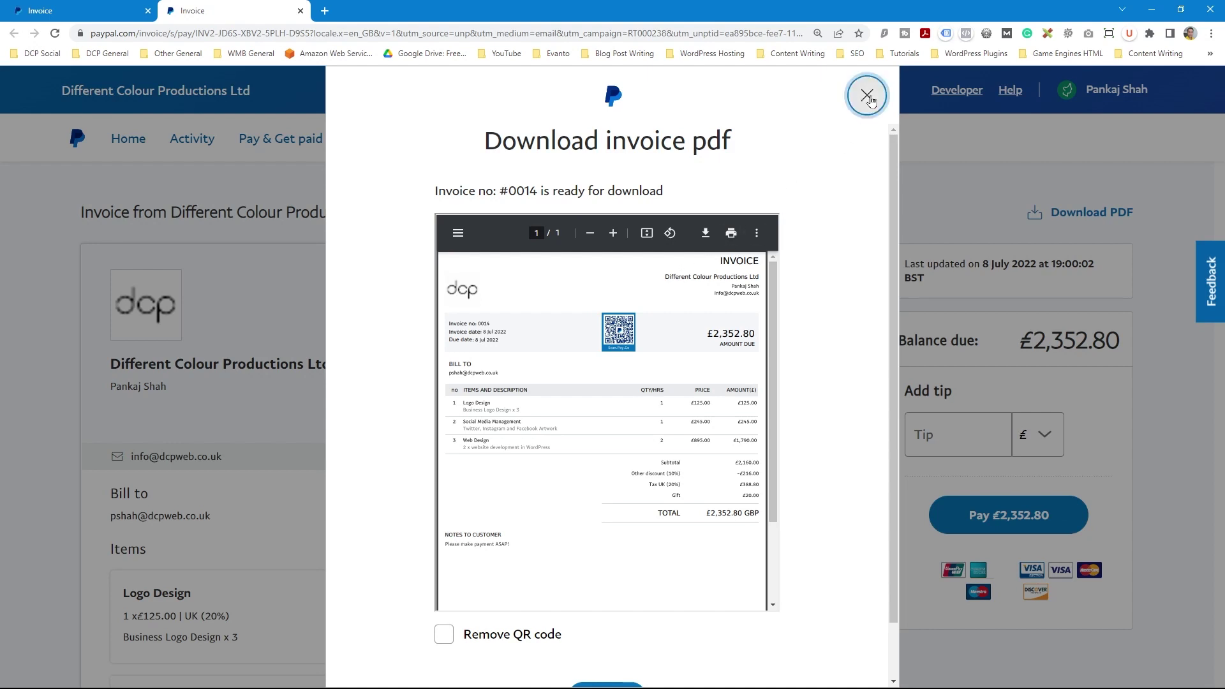
left_click(867, 96)
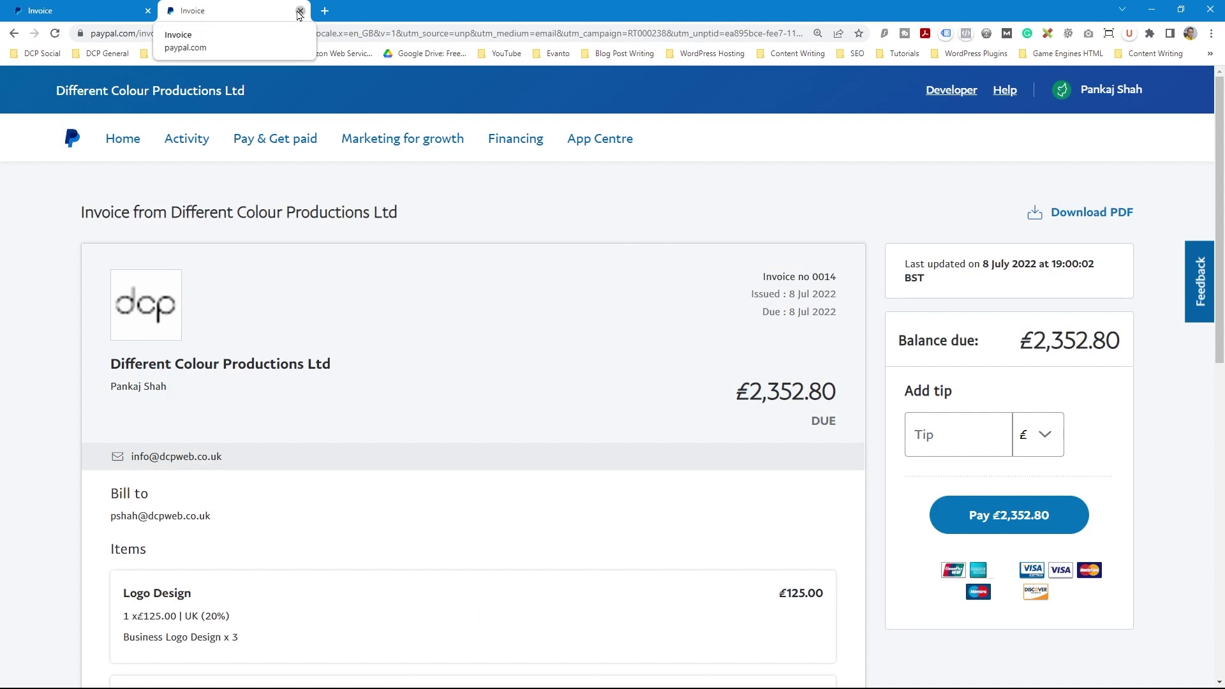
Step: Close the customer invoice tab and return to the invoice list via Create and manage invoices
left_click(299, 11)
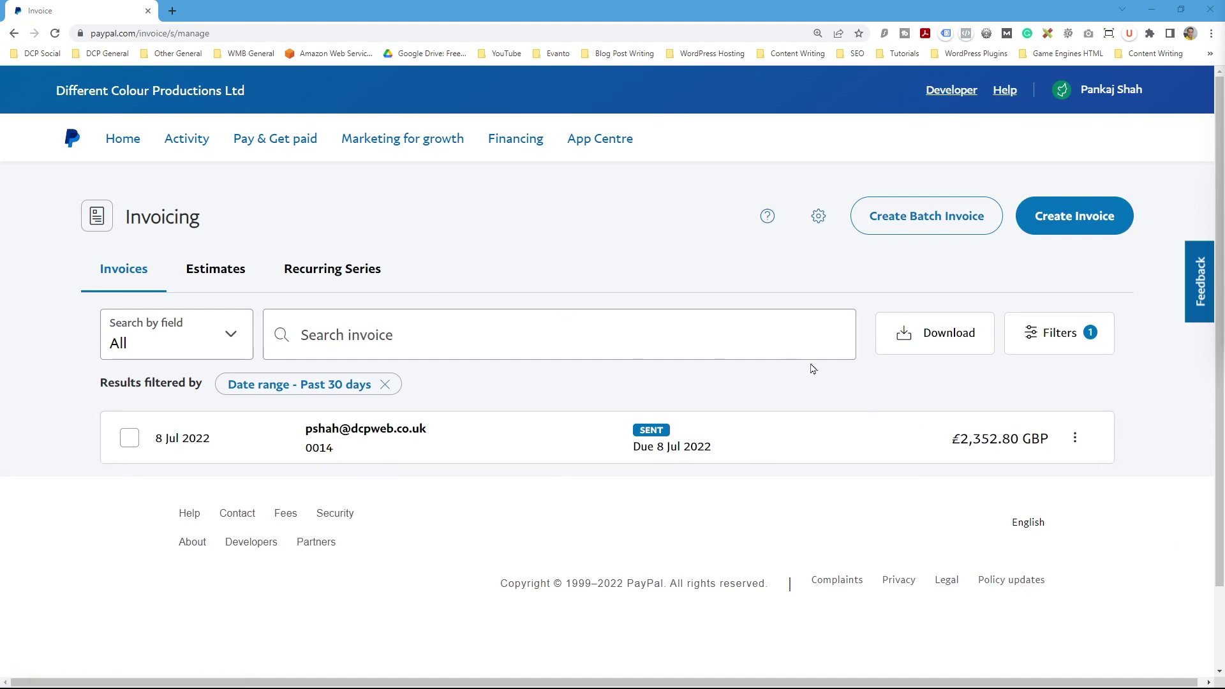
left_click(286, 142)
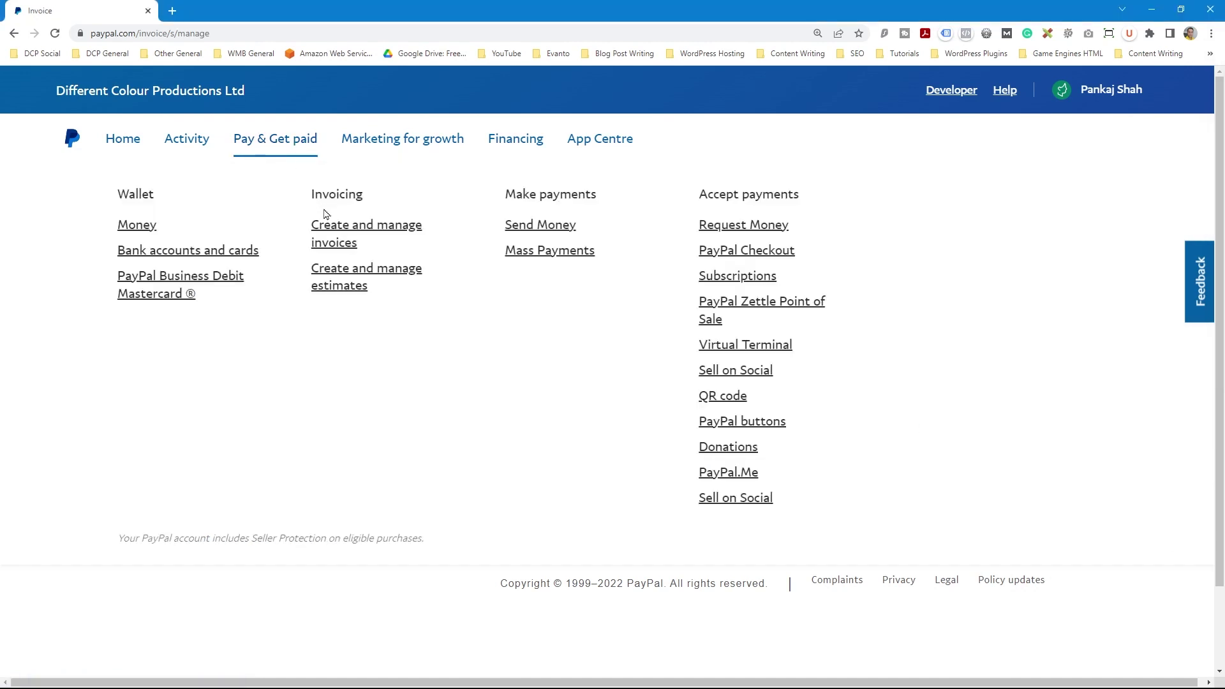
left_click(335, 235)
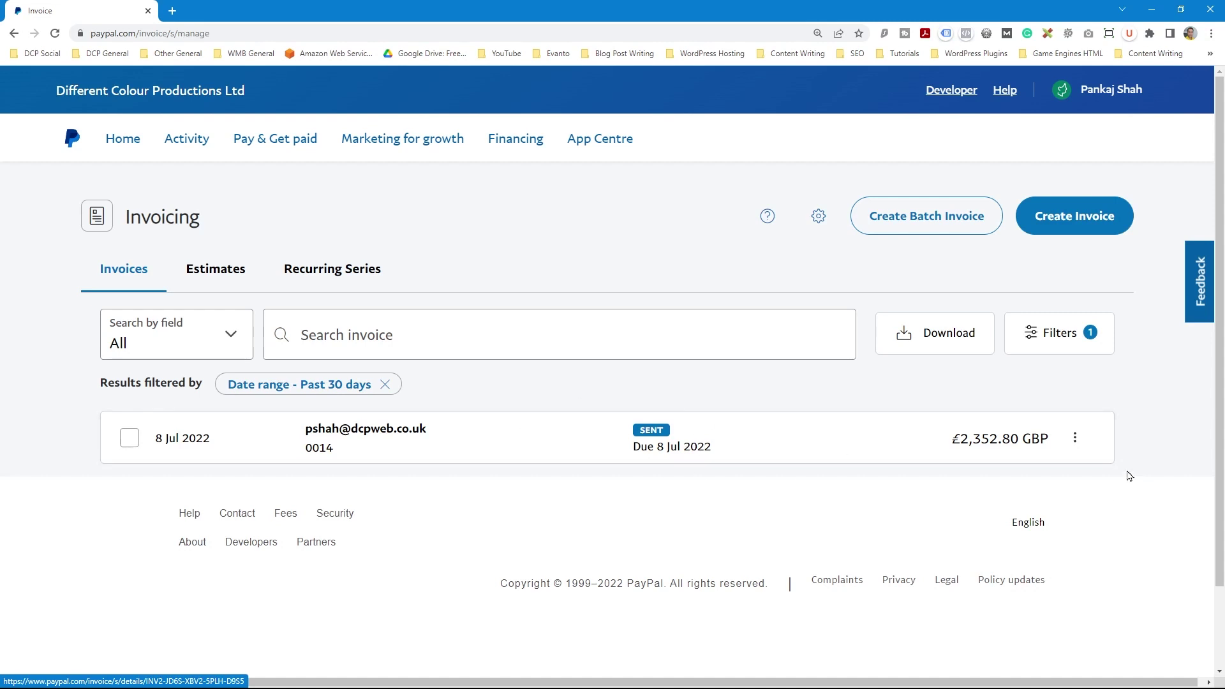
Step: Copy invoice 0014's share link from its row menu
left_click(1075, 439)
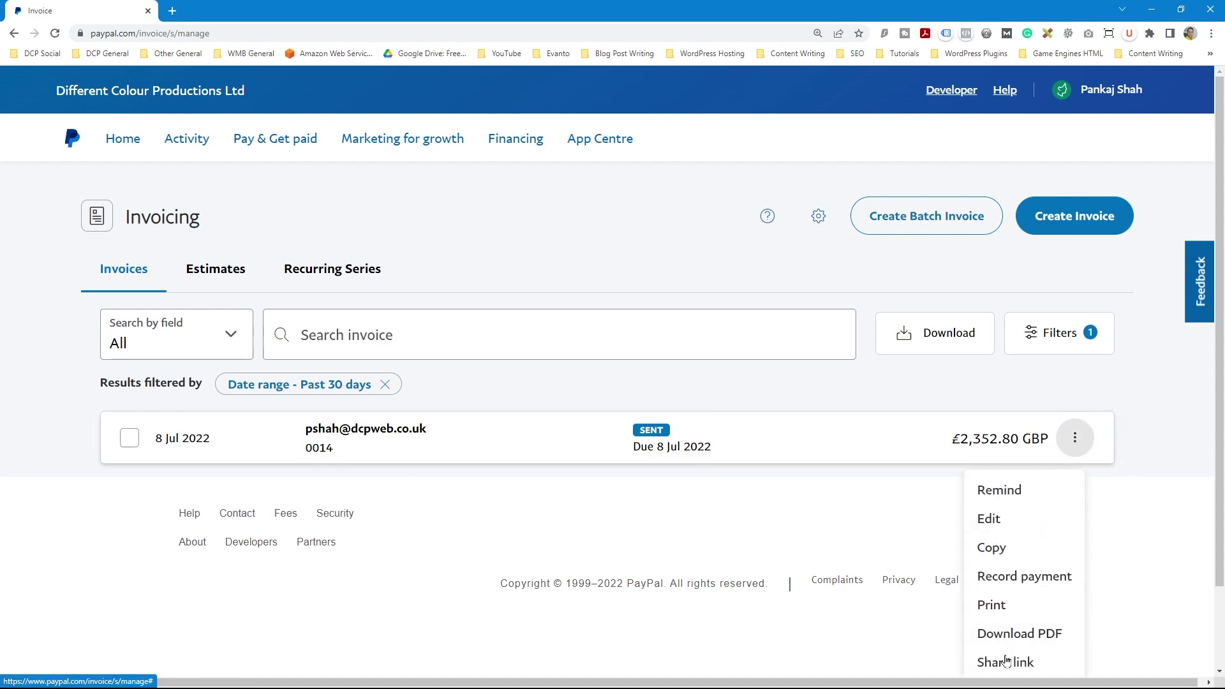
scroll(1020, 631, "down", 1)
scroll(996, 631, "up", 1)
scroll(992, 629, "down", 1)
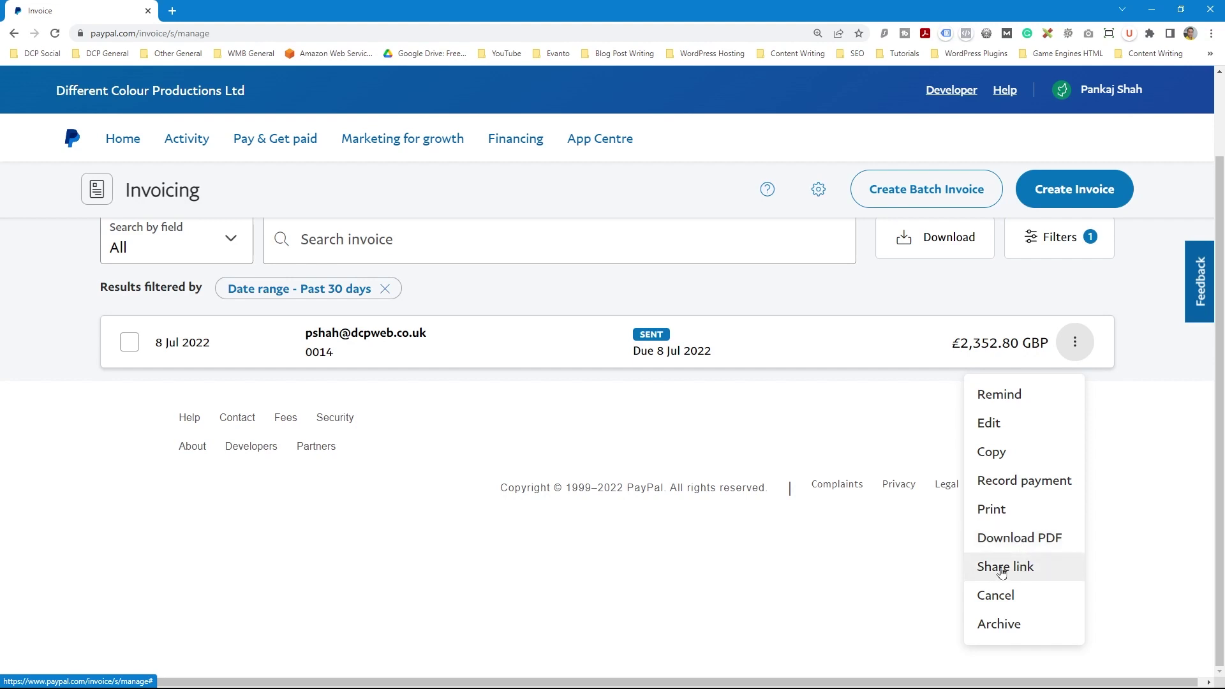
left_click(1002, 568)
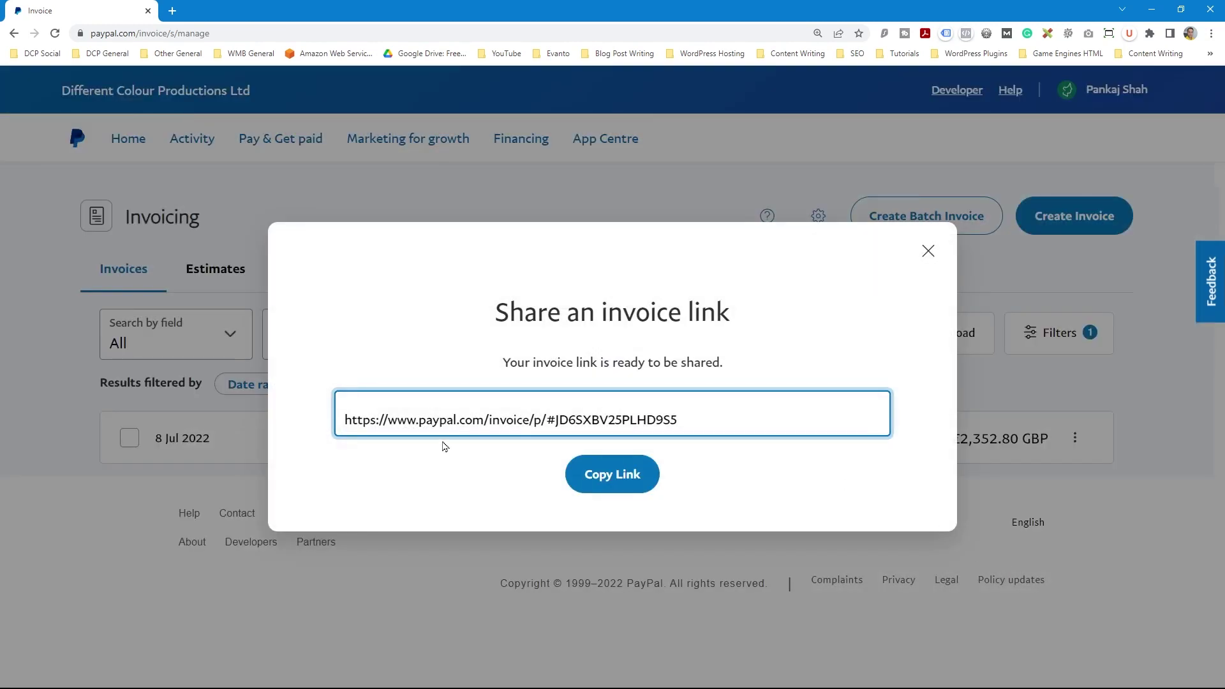
left_click(650, 478)
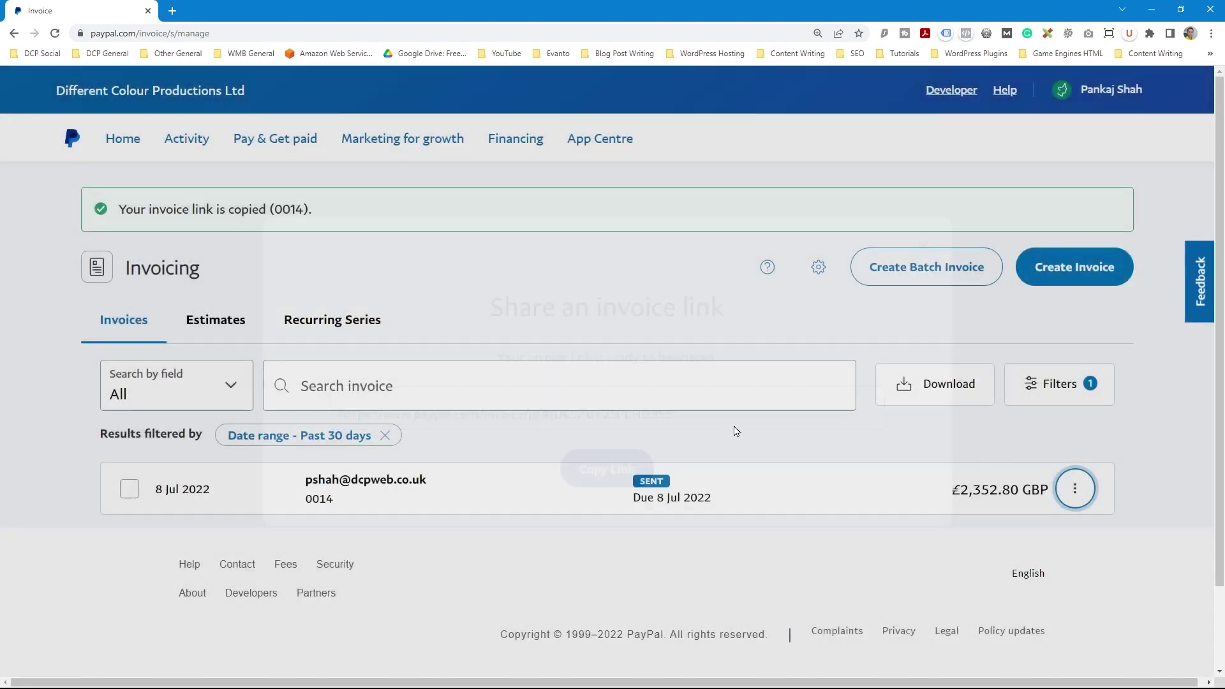
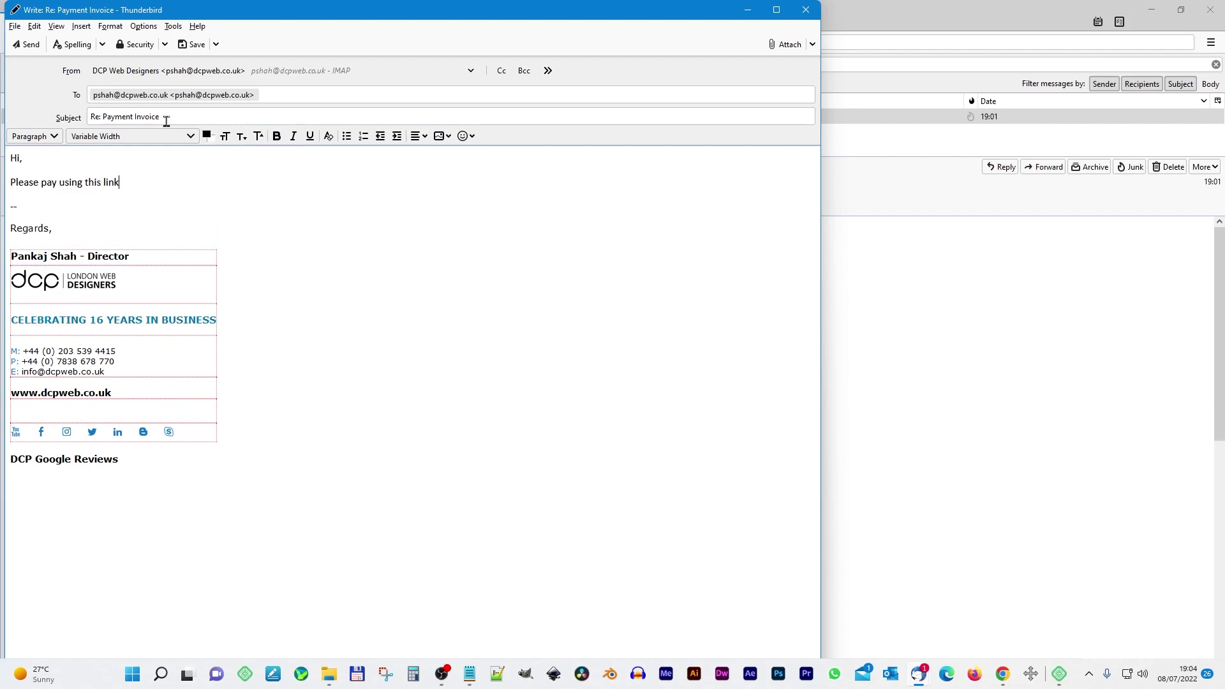
Step: Paste the PayPal invoice link after 'link:' and send the 'Re: Payment Invoice' reply
key("ctrl+shift+Left")
key("ctrl+shift+Left")
key("ctrl+shift+Left")
key("ctrl+shift+Left")
key("ctrl+shift+Left")
key("ctrl+shift+Left")
key("ctrl+shift+Left")
key("ctrl+shift+Left")
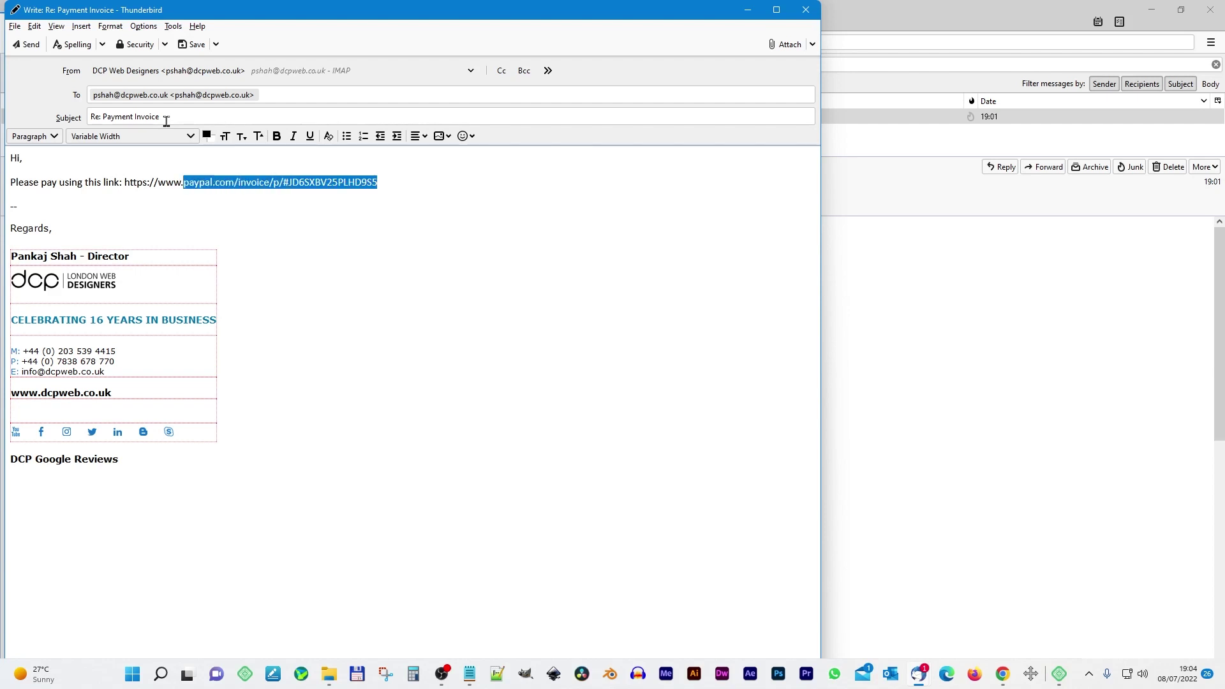
left_click(431, 283)
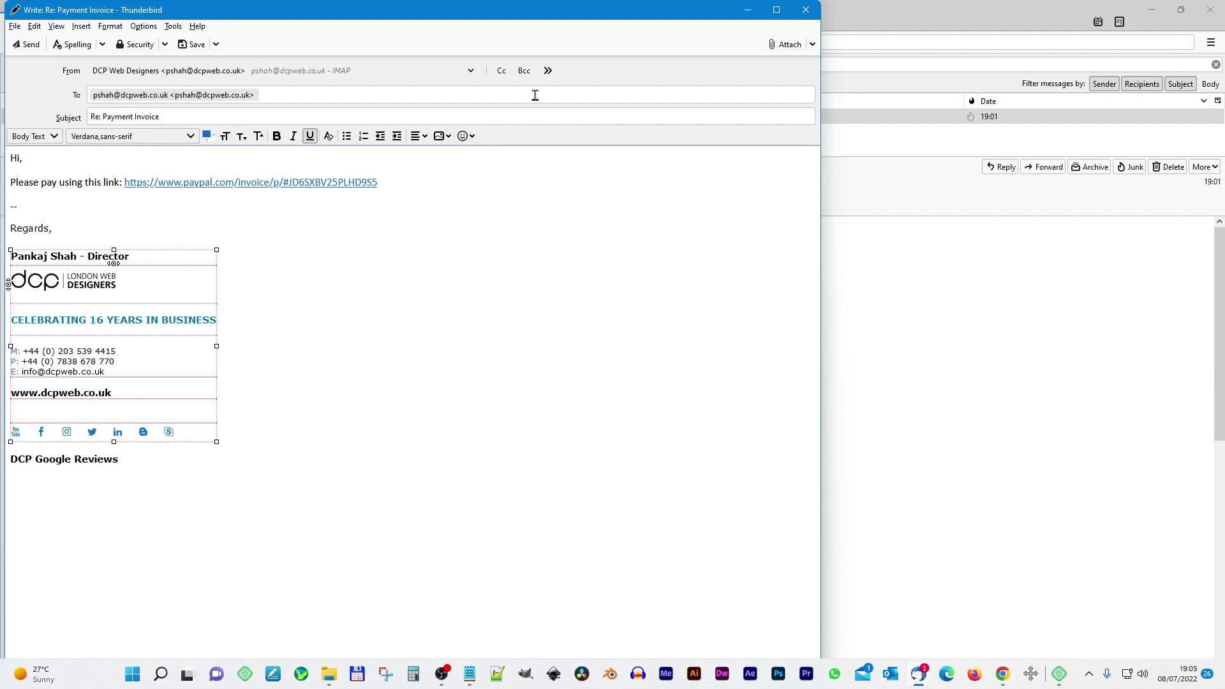
left_click(26, 44)
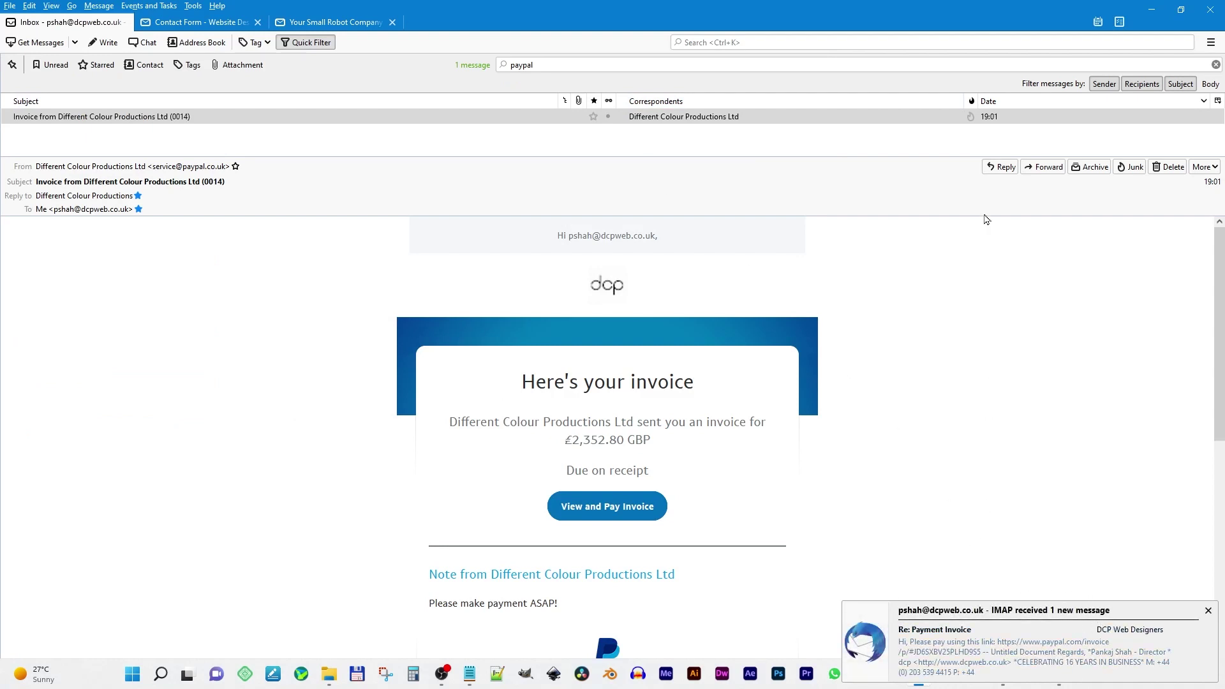
Step: Filter the inbox by 'inv' and open the PayPal link in the 'Re: Payment Invoice' reply
left_click(571, 63)
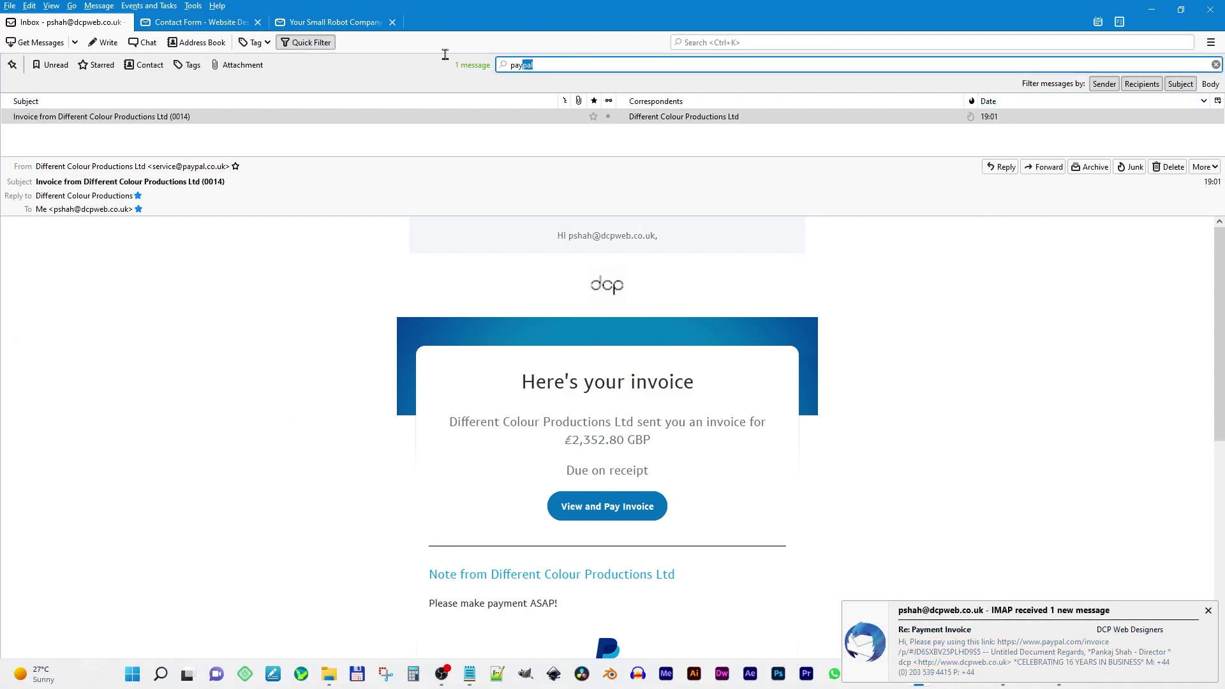
type("invoice")
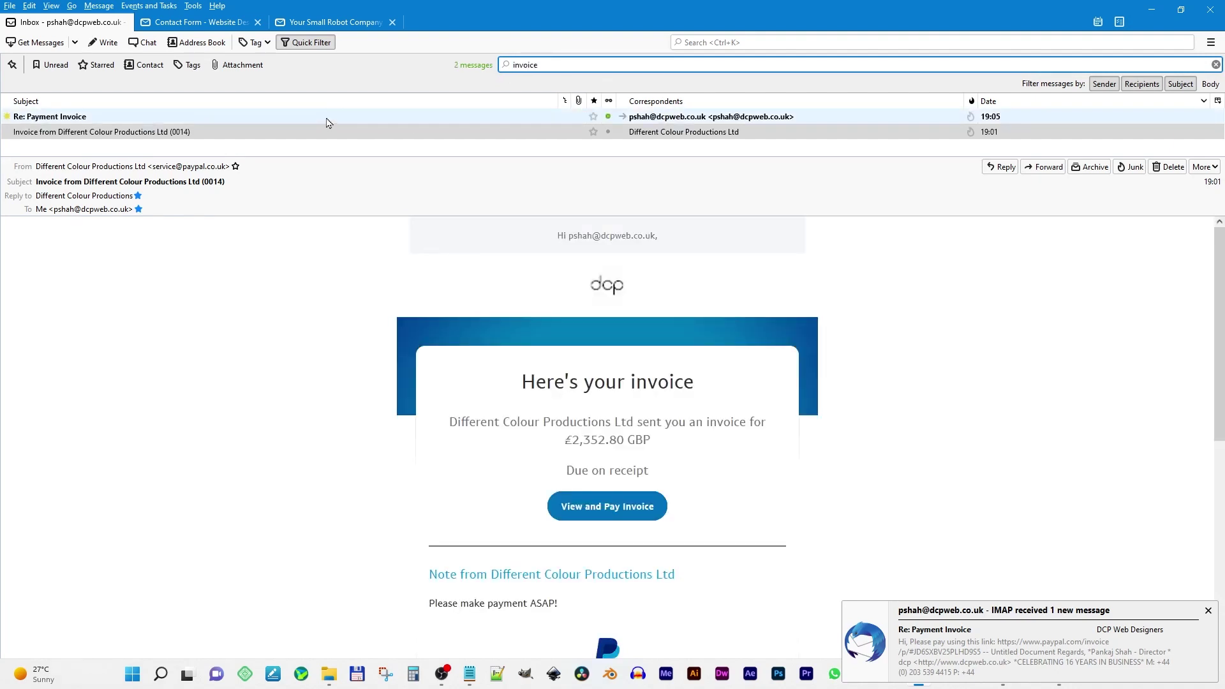
left_click(31, 118)
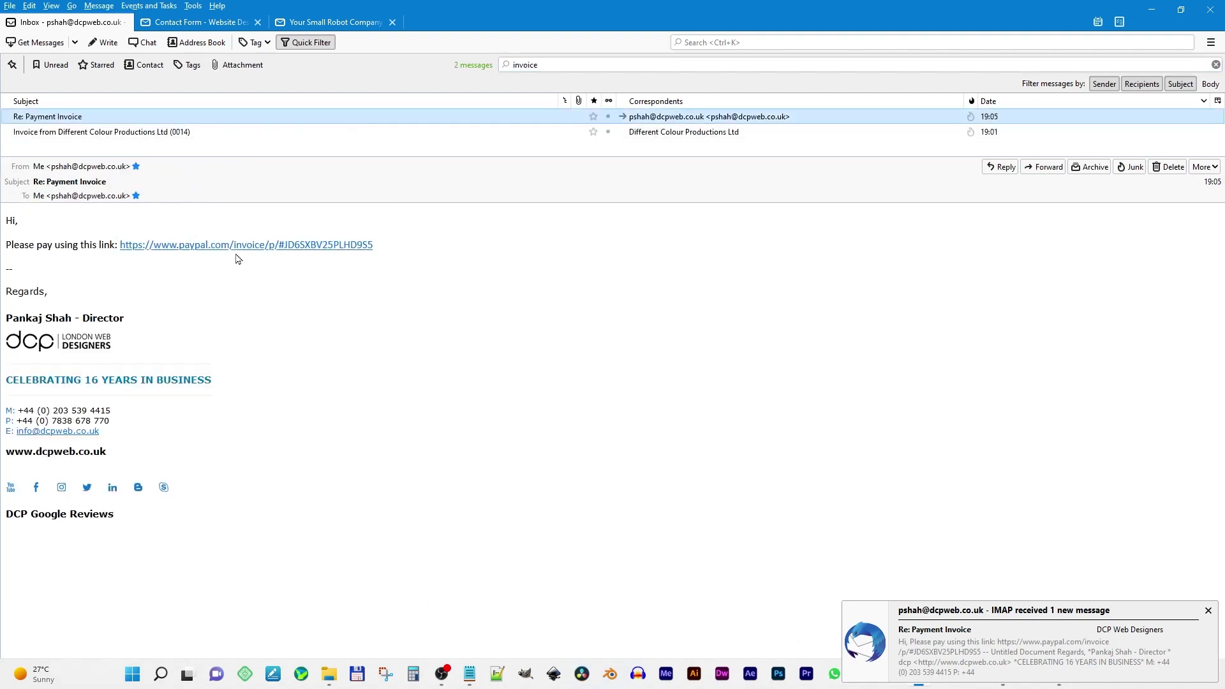
left_click(281, 247)
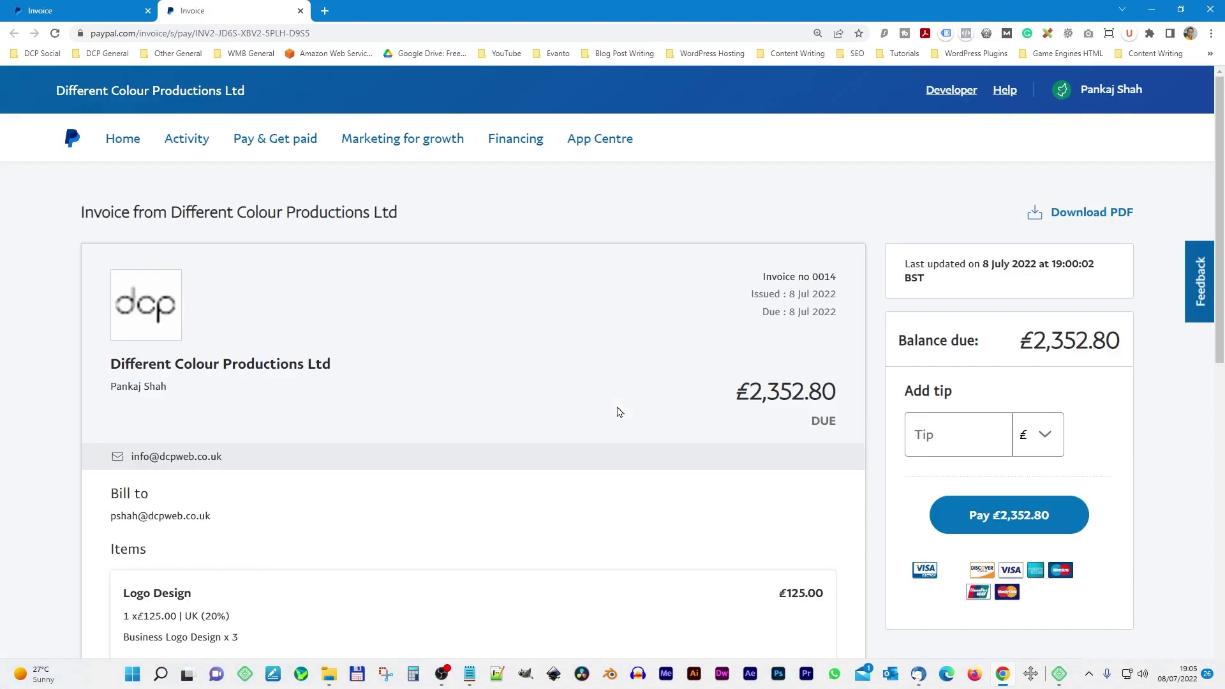
Step: Minimise Chrome, glance at the invoice 0014 email, and reopen the reply's PayPal link
scroll(596, 413, "down", 10)
scroll(596, 411, "up", 8)
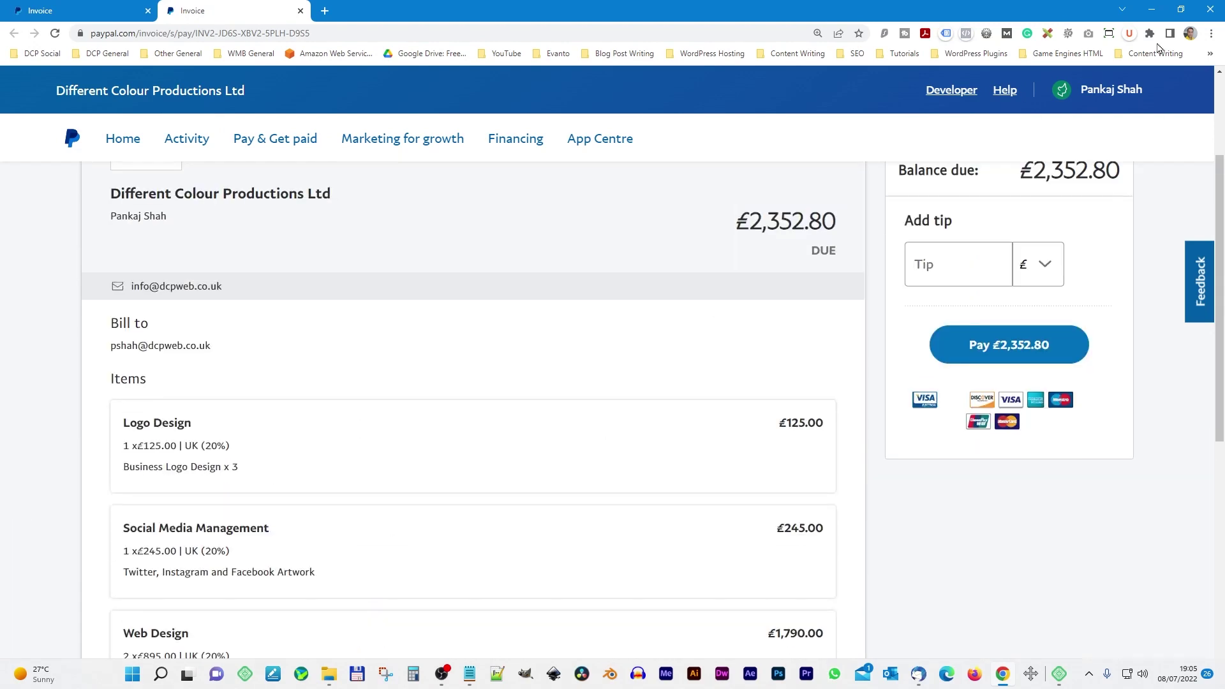
left_click(1157, 13)
left_click(93, 133)
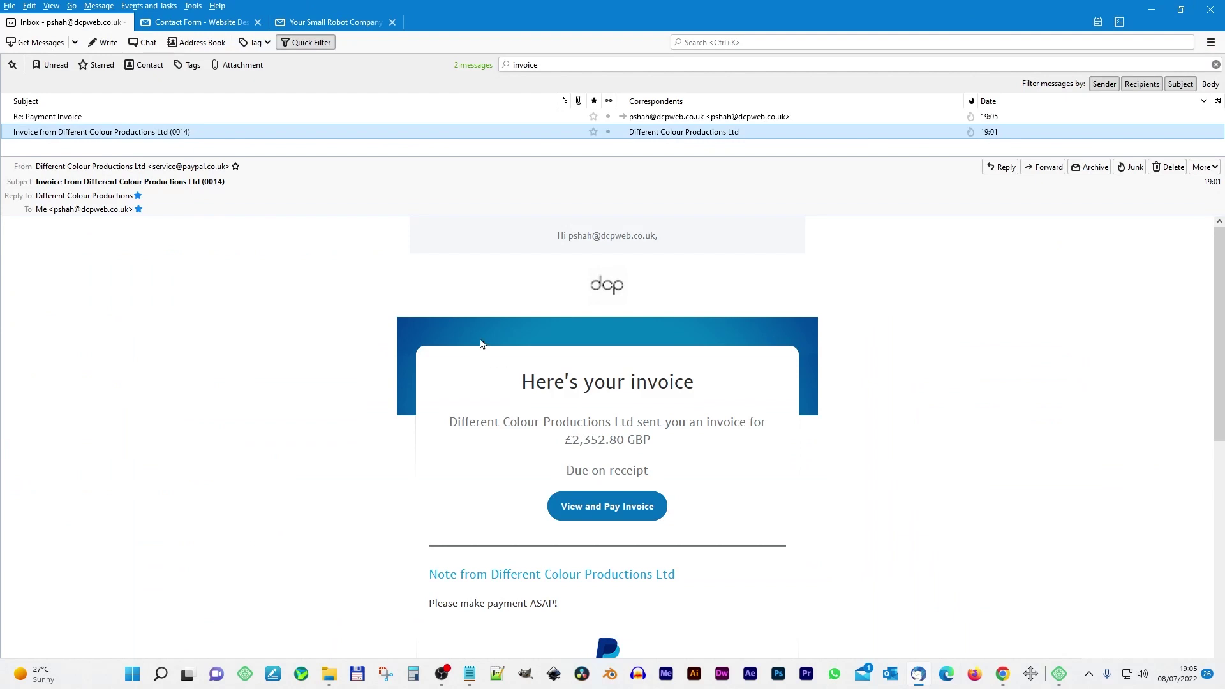
left_click(315, 117)
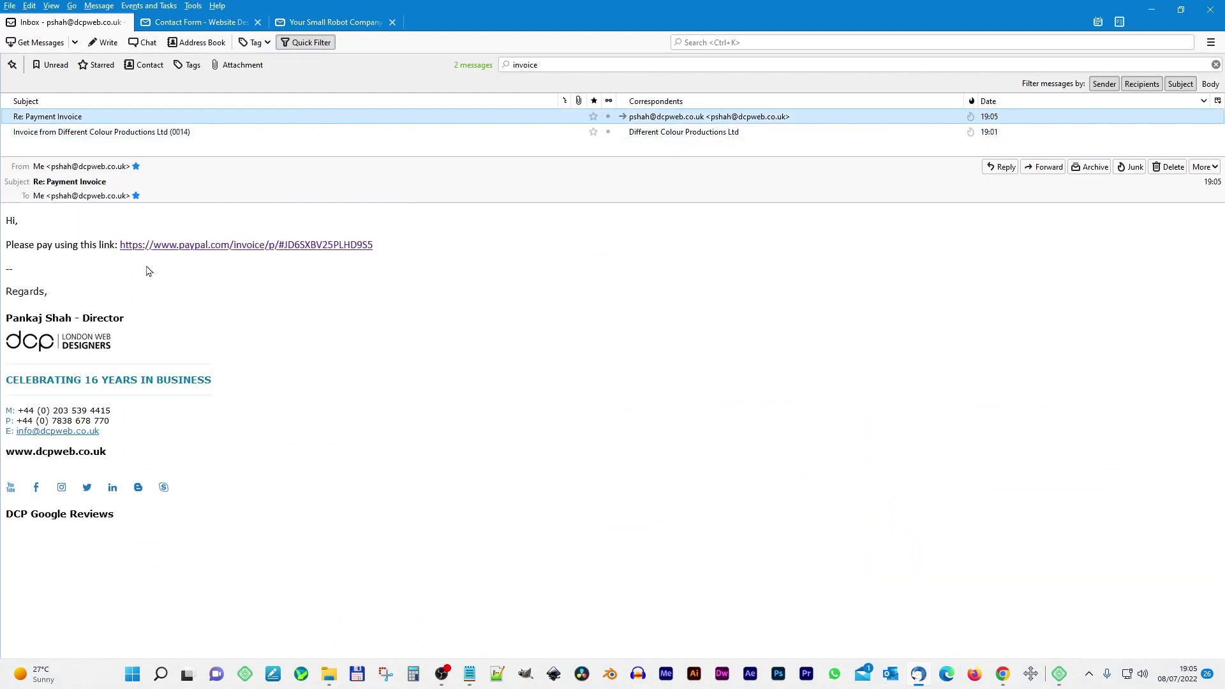
left_click(257, 245)
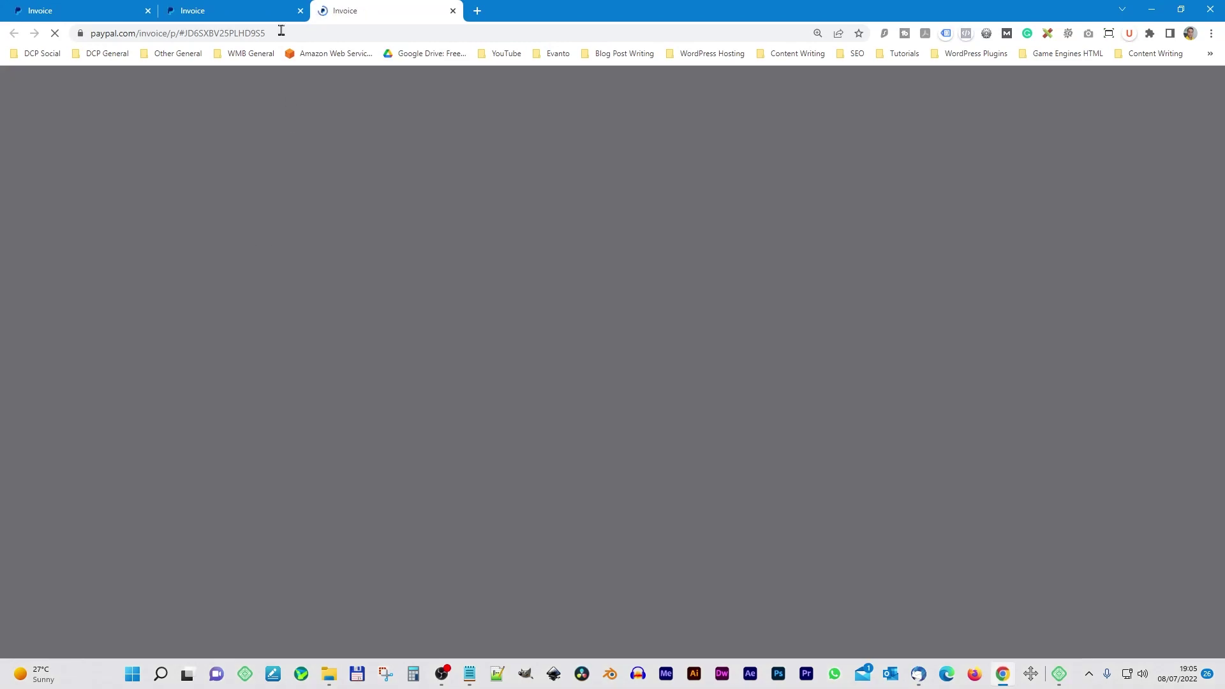
Step: Close the two duplicate invoice tabs and open invoice 0014's actions menu
left_click(300, 11)
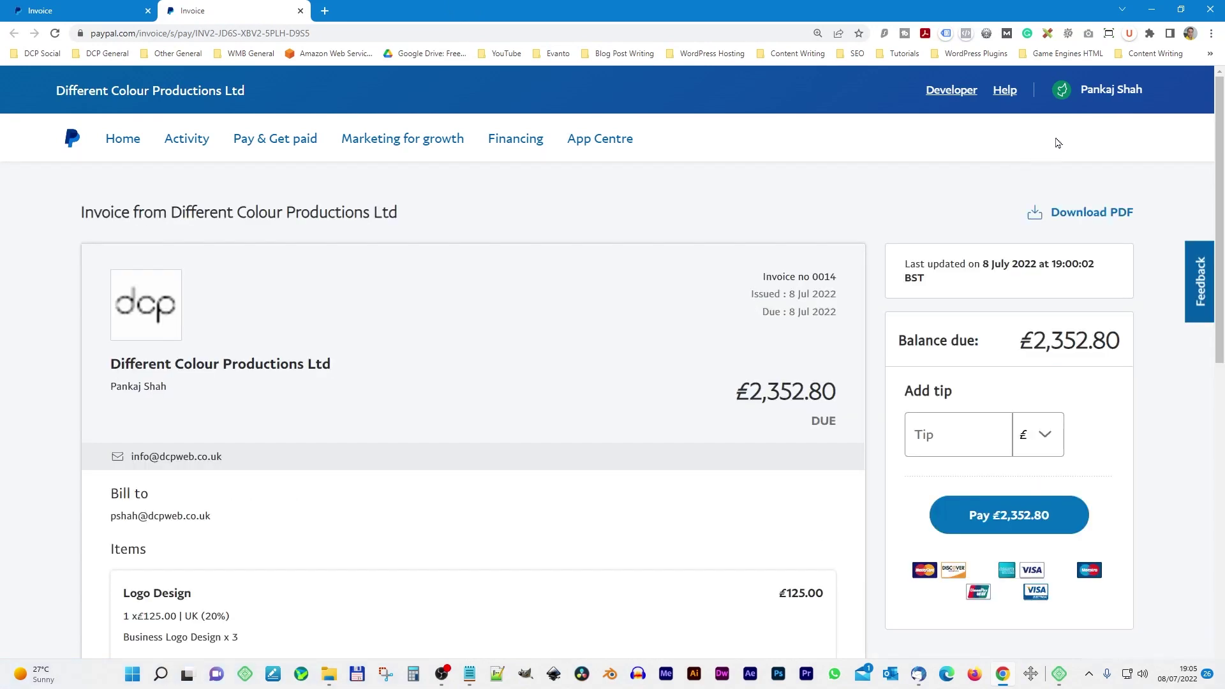
left_click(300, 12)
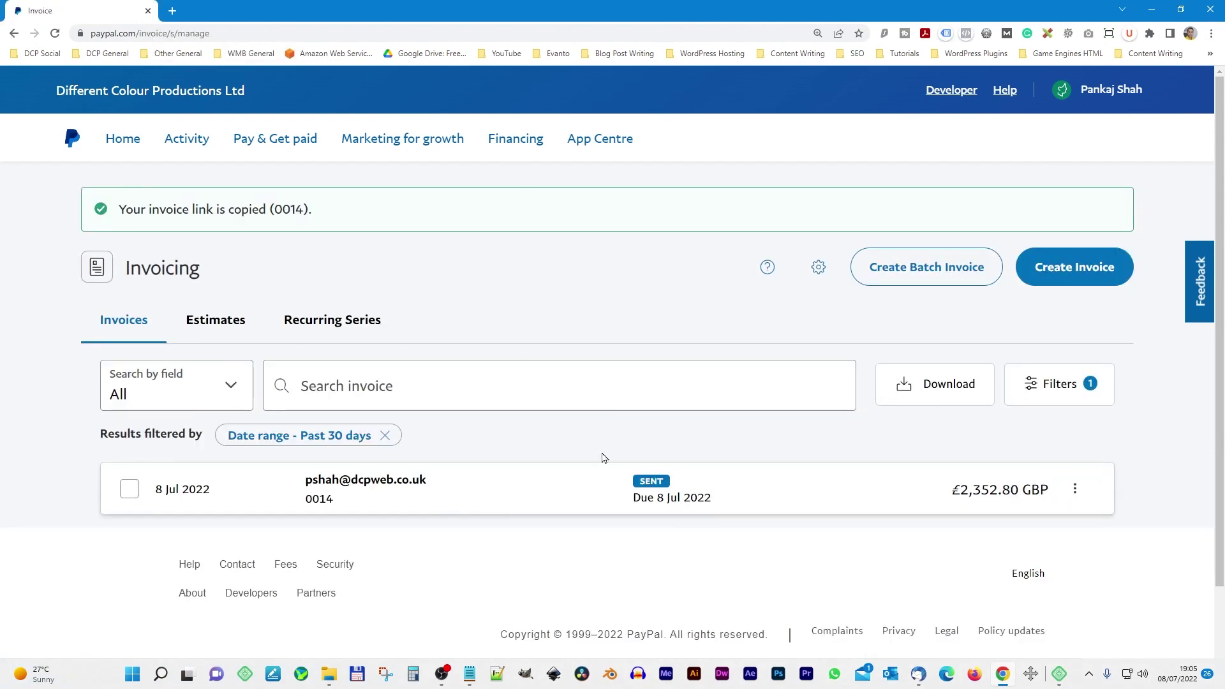
left_click(1075, 488)
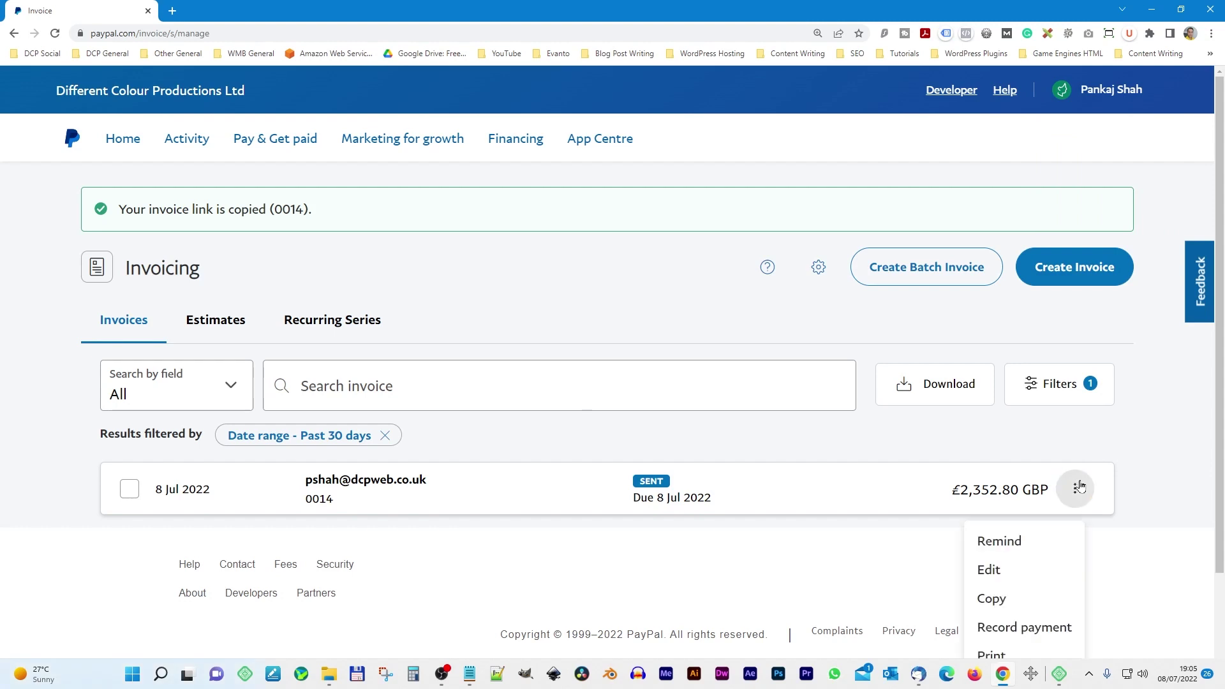
scroll(1117, 483, "down", 2)
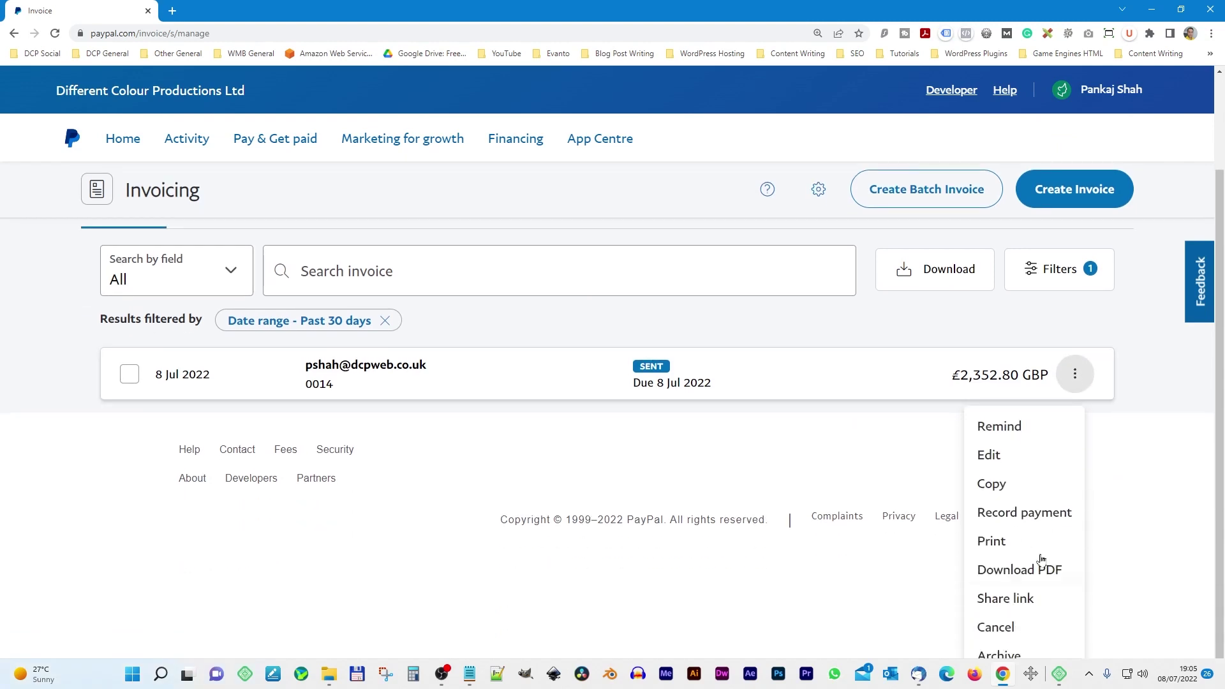
Step: Dismiss the invoice actions list and log out of the PayPal account
left_click(920, 678)
left_click(919, 678)
left_click(855, 597)
mouse_move(1123, 98)
left_click(1076, 216)
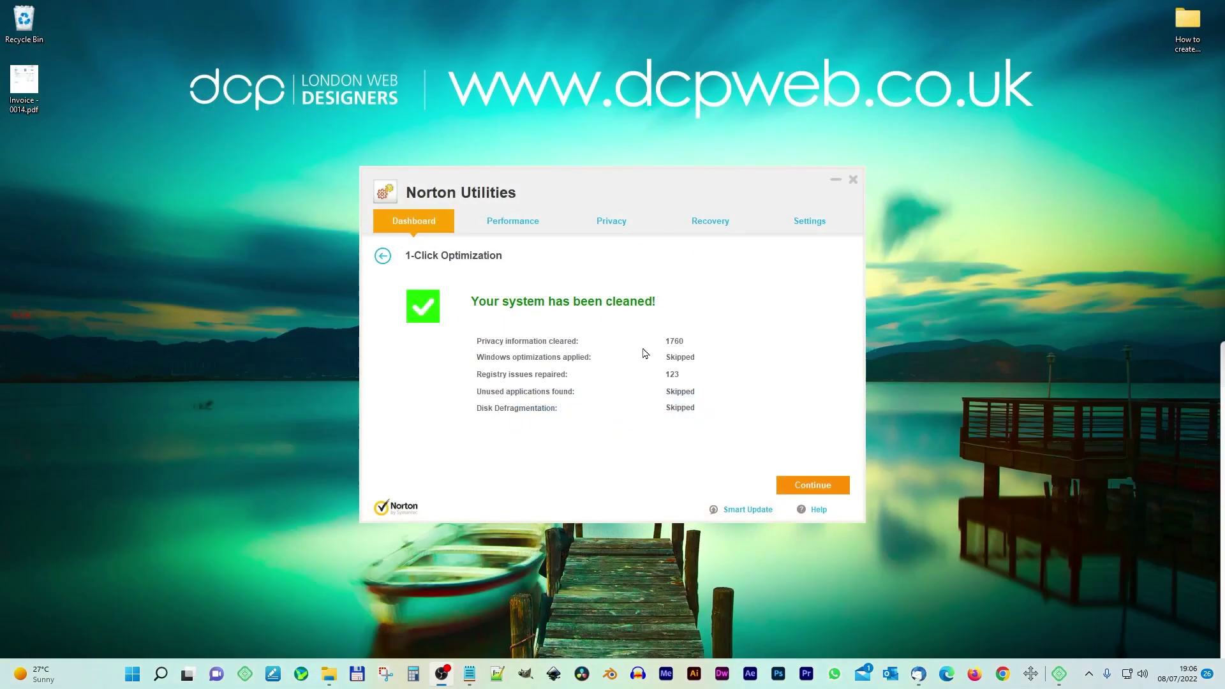
Step: Close Norton Utilities, then open invoice 0014's 'View and Pay Invoice' link from its Thunderbird email
left_click(854, 180)
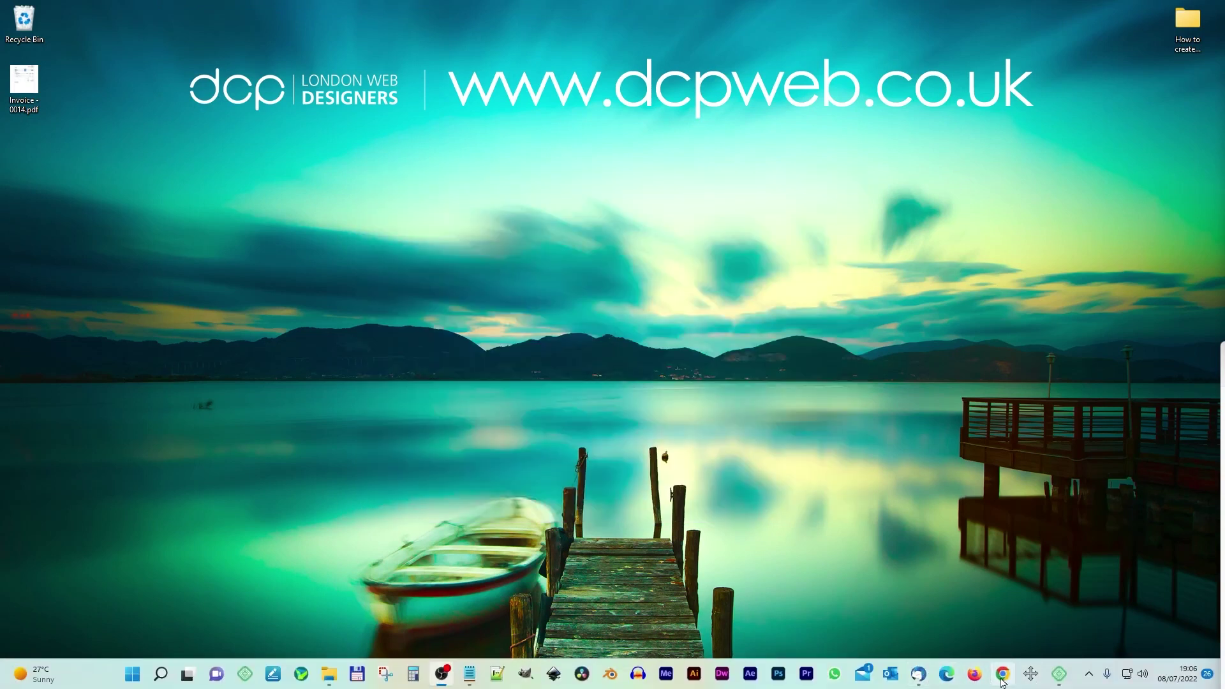
left_click(918, 675)
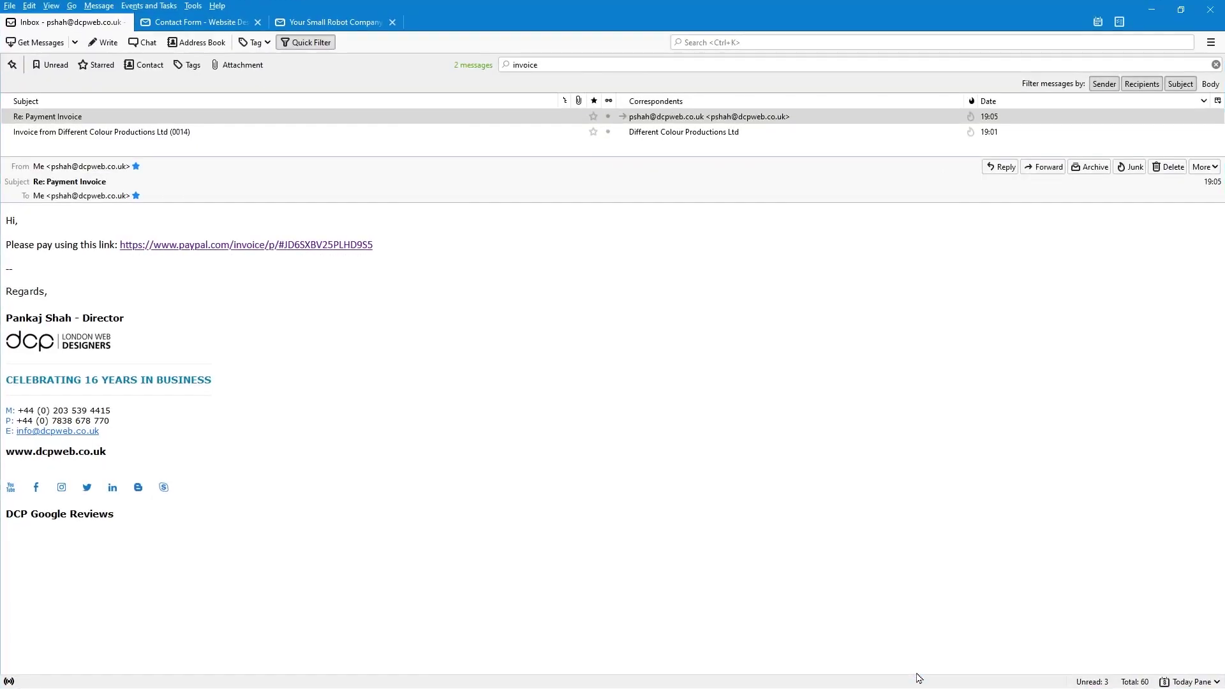
left_click(160, 131)
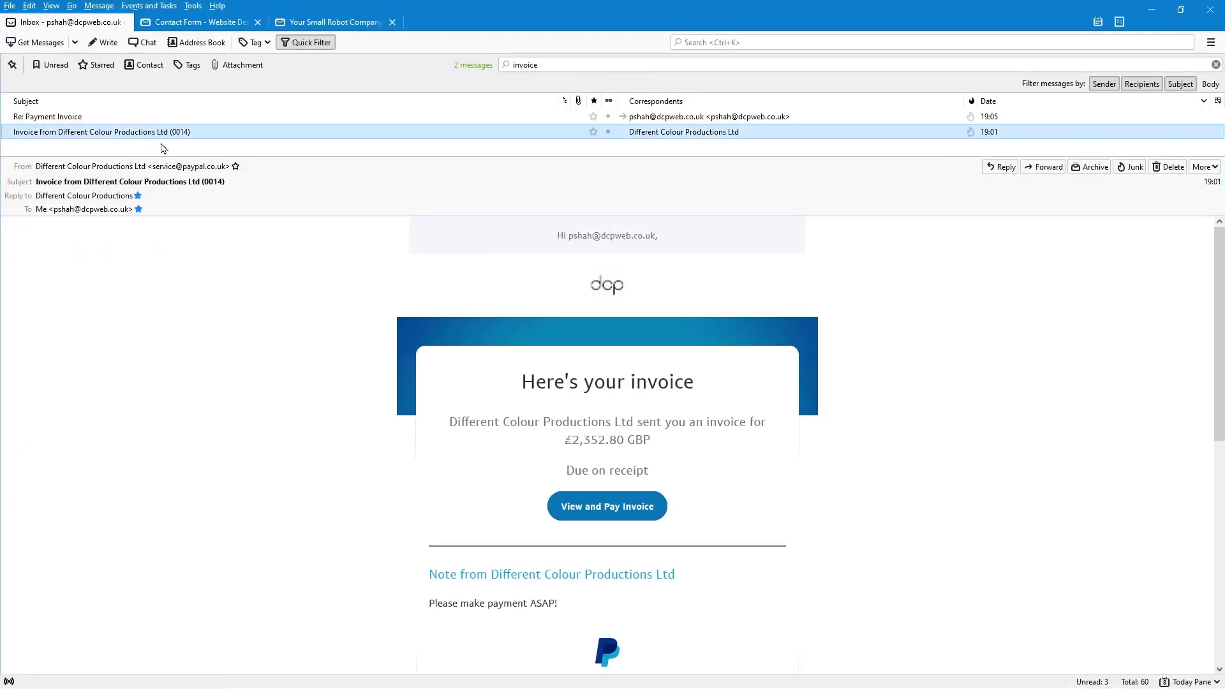
left_click(109, 117)
left_click(121, 131)
left_click(607, 508)
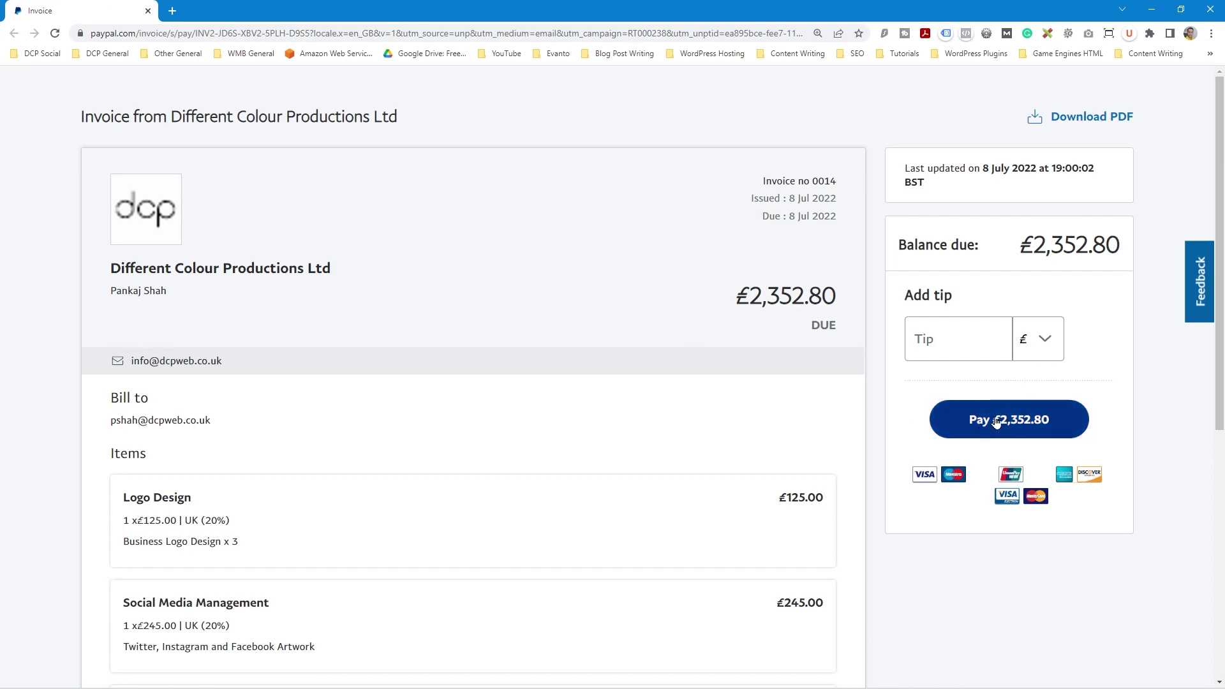
Step: Try a tip of 120, then switch the tip to a percentage and apply 5%
scroll(993, 421, "down", 7)
scroll(996, 419, "up", 7)
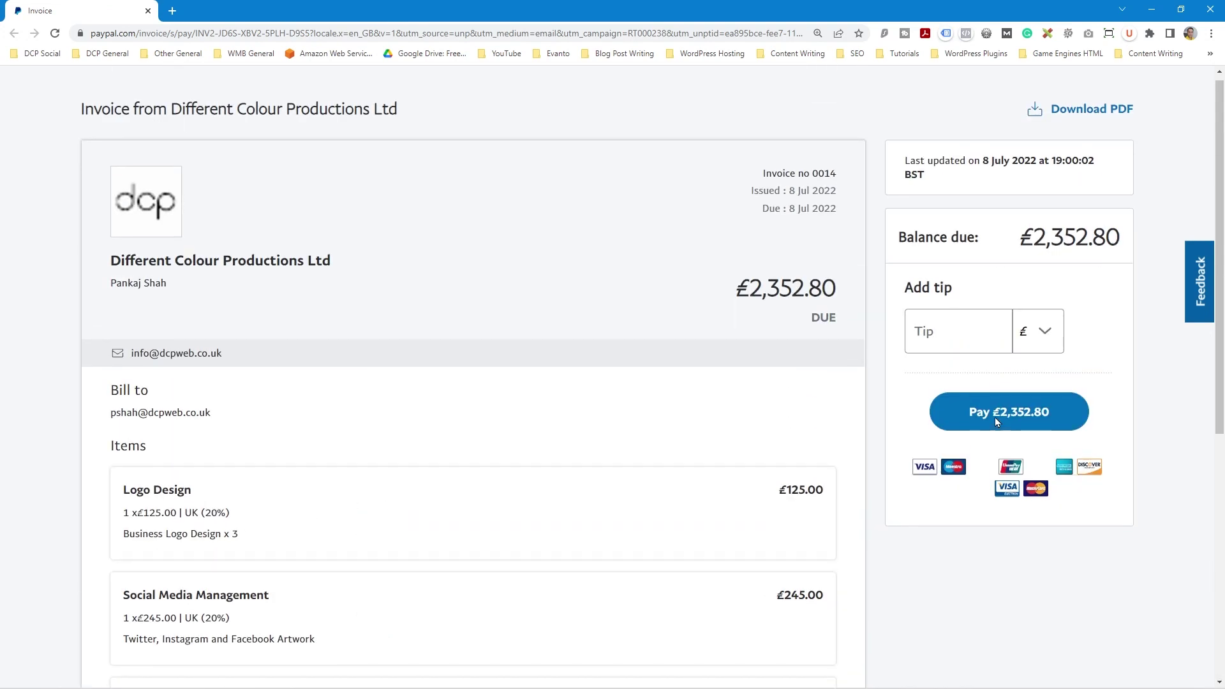
left_click(954, 342)
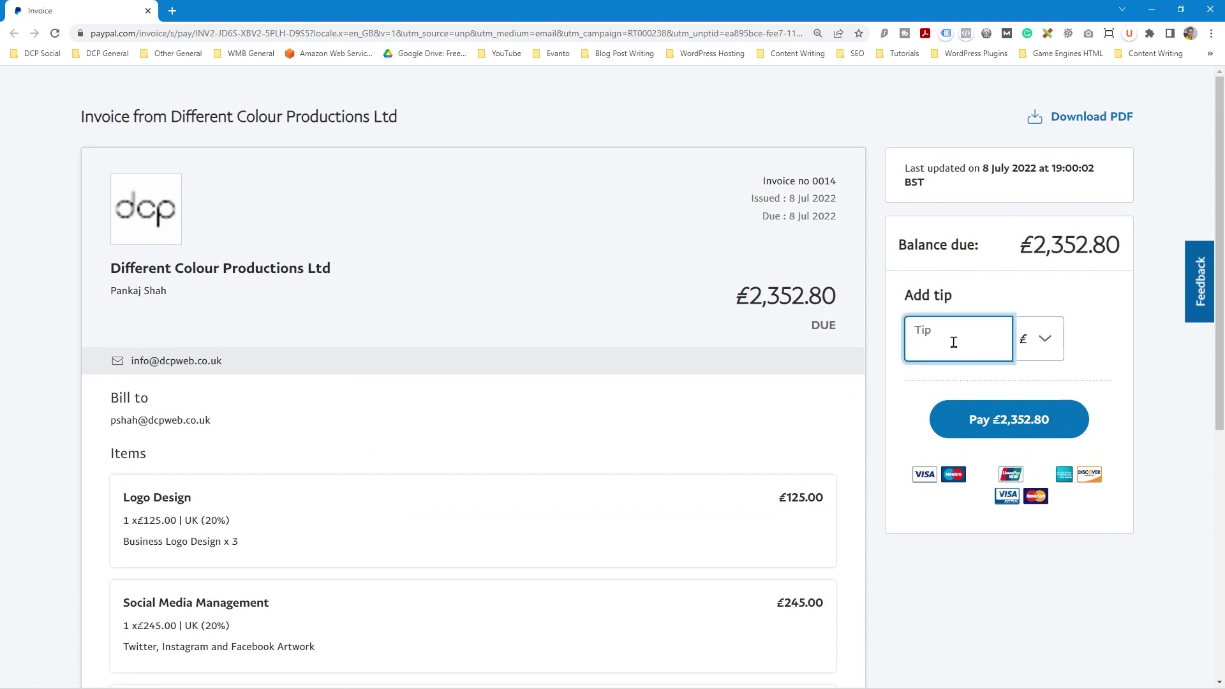
type("120")
left_click(1047, 343)
left_click(1048, 345)
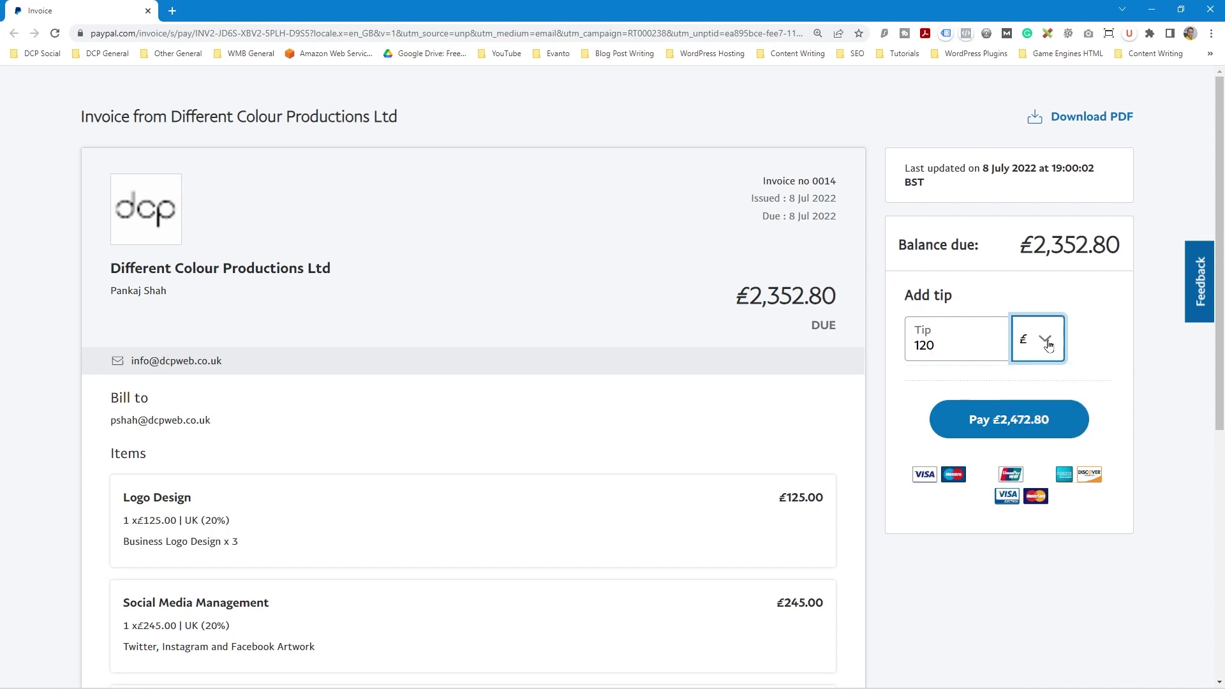
left_click(1049, 344)
left_click(1037, 391)
left_click_drag(938, 350, 868, 348)
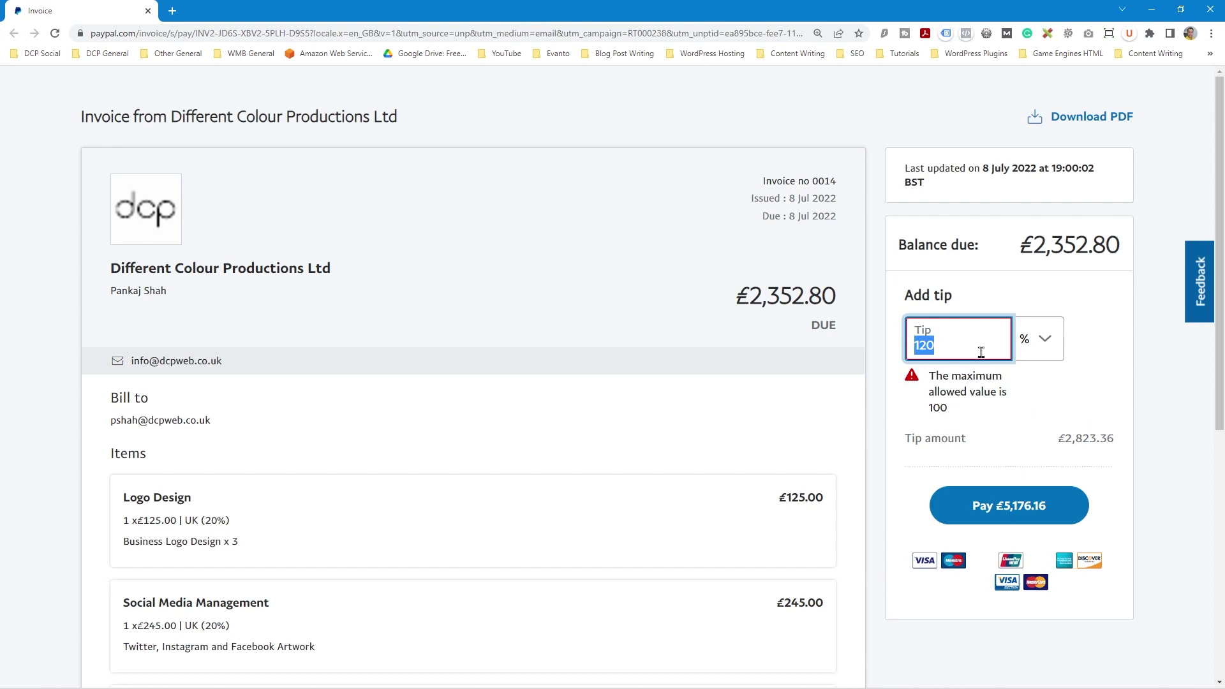
type("5")
left_click(1096, 327)
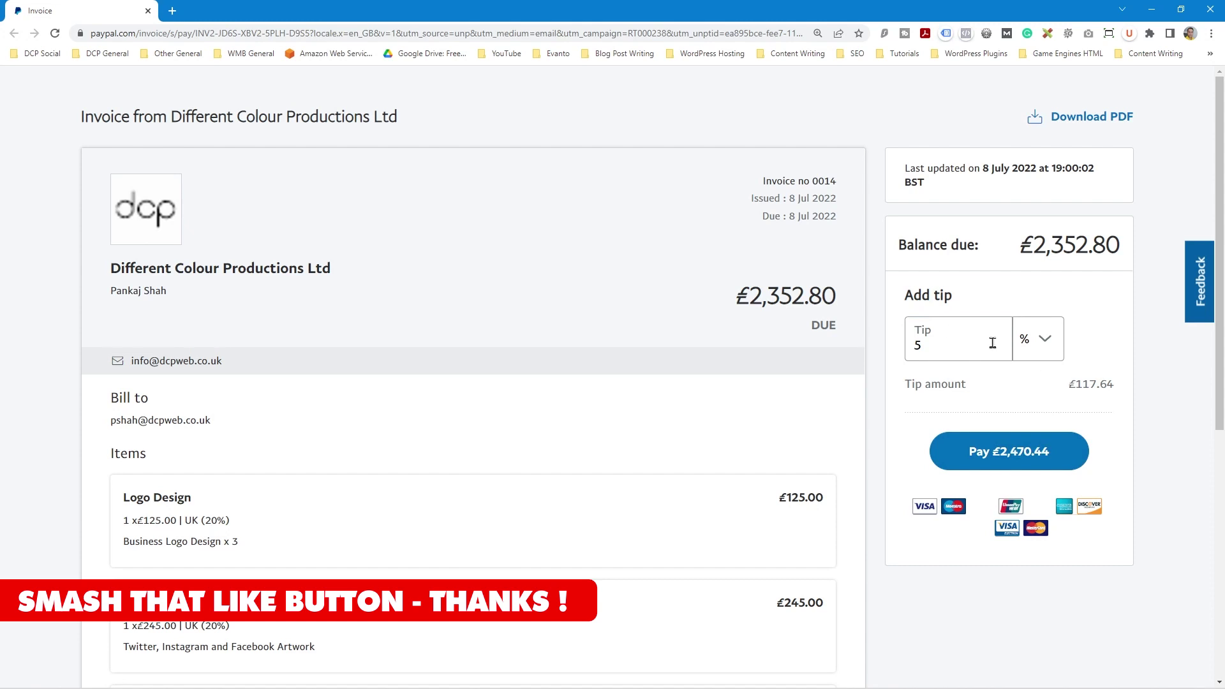
Step: Change the tip to £10 in pounds and proceed to pay £2,362.80
left_click_drag(918, 344, 902, 349)
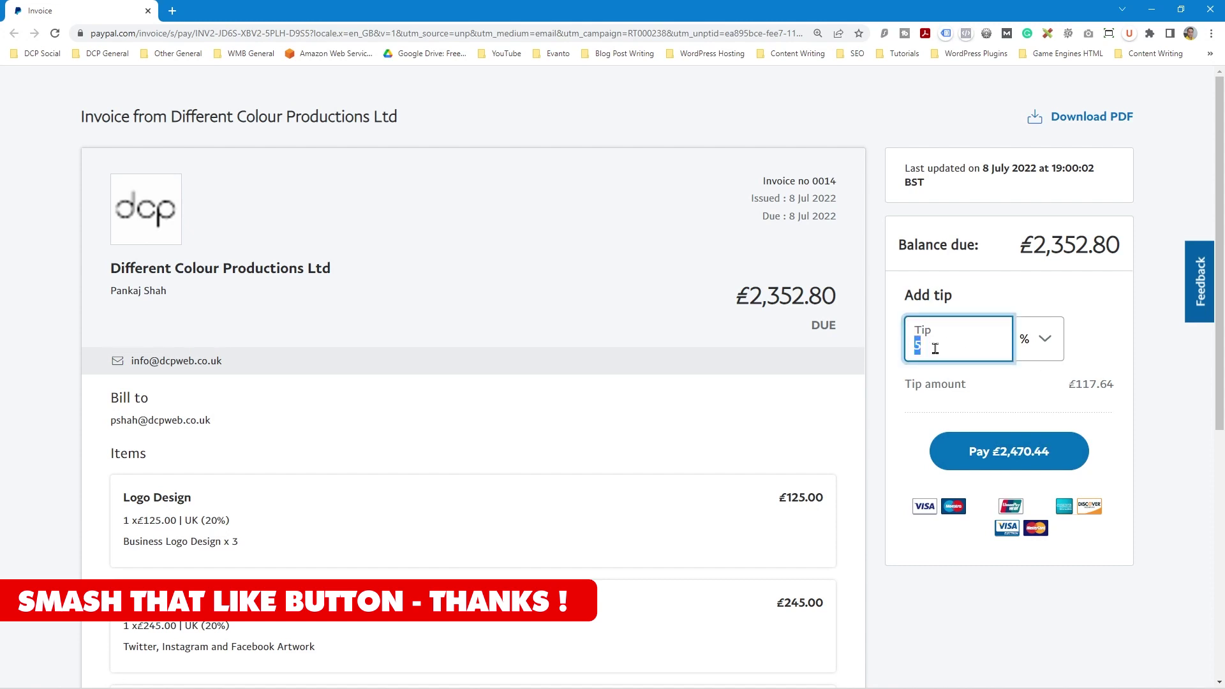
type("10")
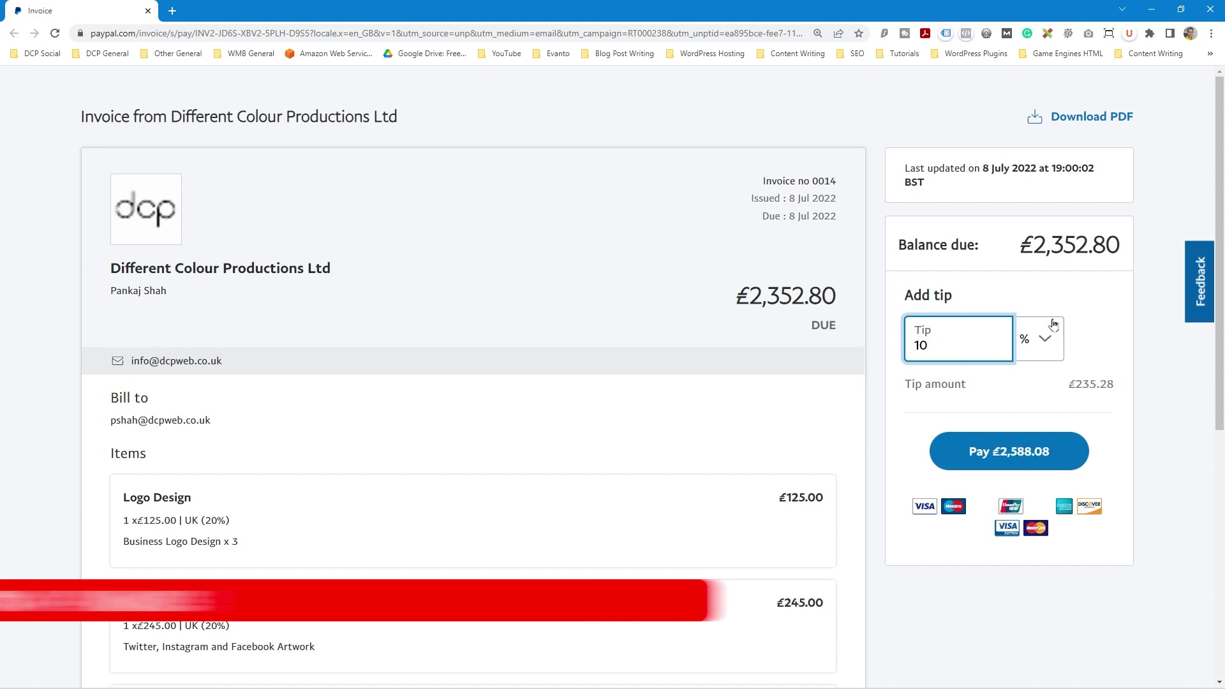
left_click(1045, 339)
left_click(1049, 417)
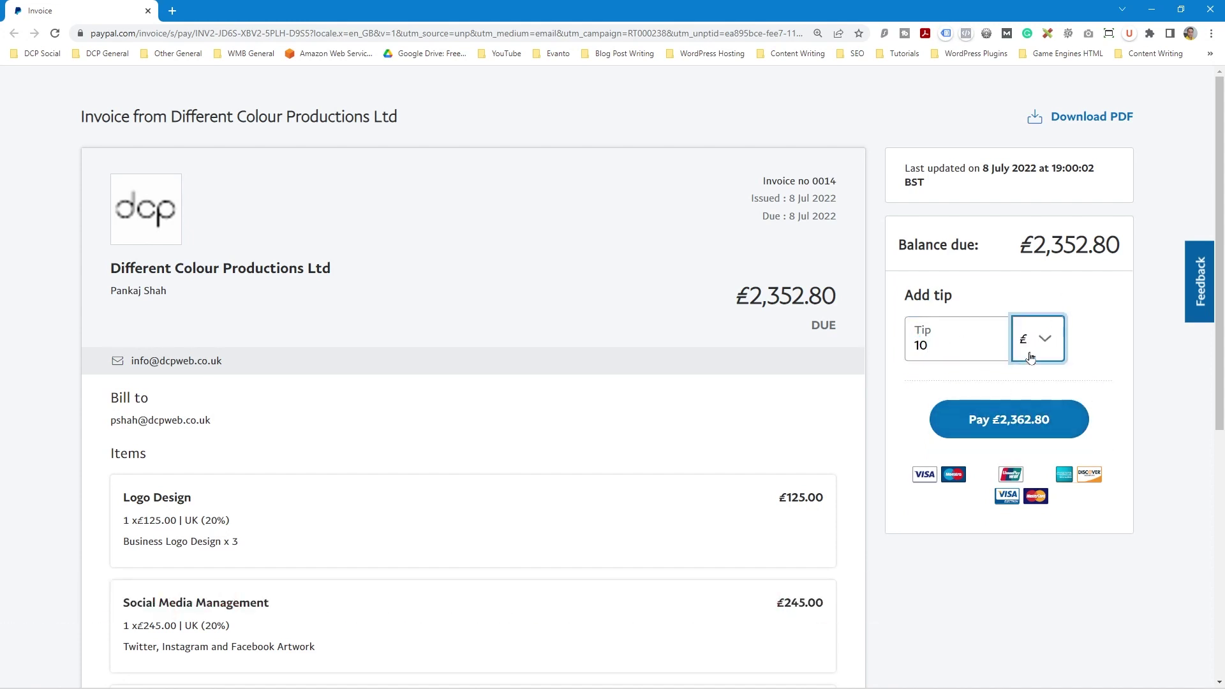
left_click_drag(936, 345, 914, 345)
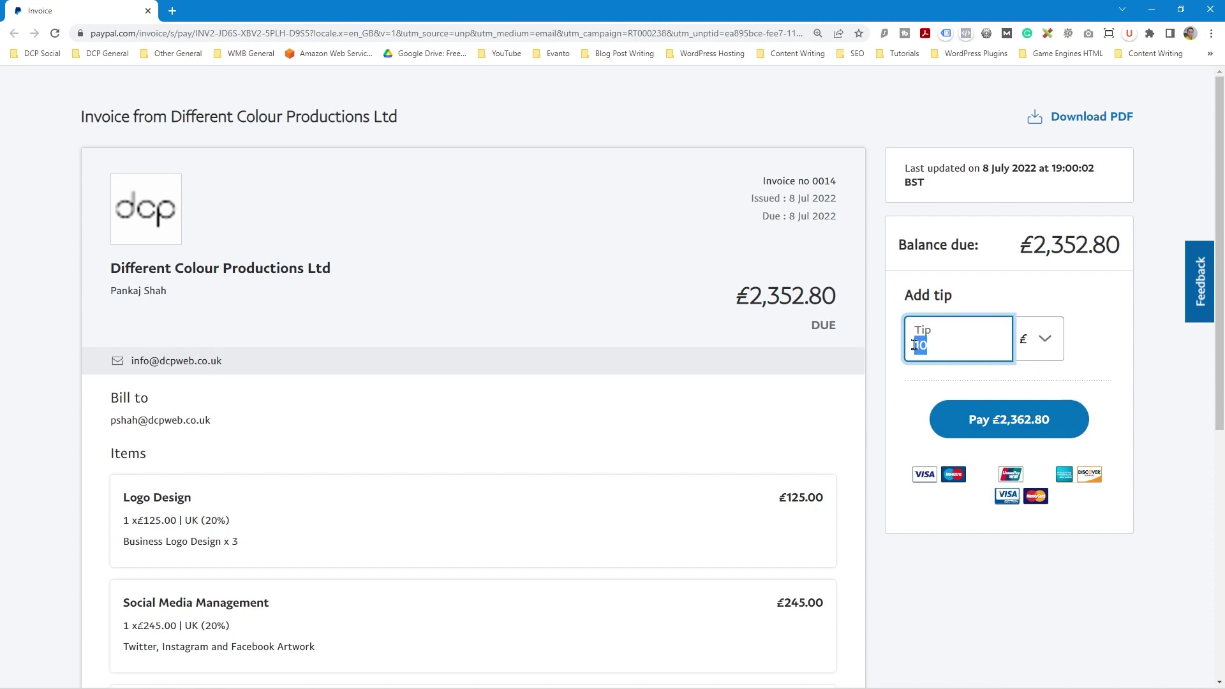
type("5")
left_click_drag(960, 349, 886, 355)
type("10")
left_click(997, 426)
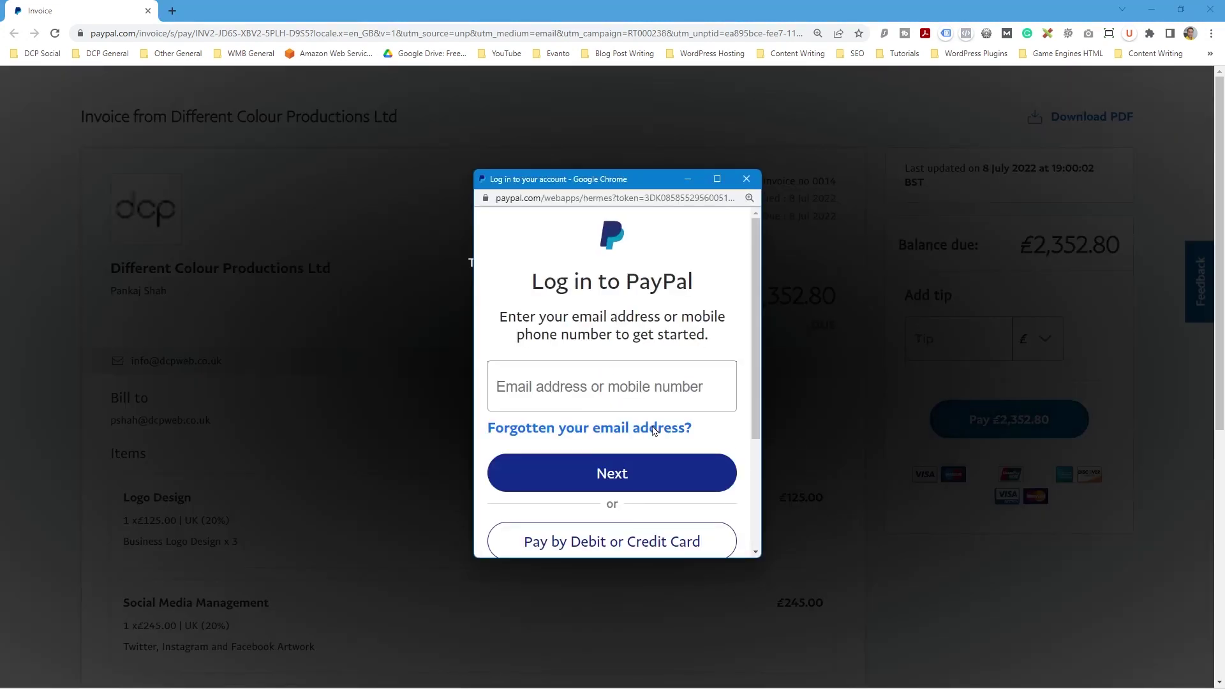
Step: Close the PayPal login popup and minimise Chrome to return to Thunderbird
scroll(654, 432, "down", 3)
scroll(654, 432, "up", 3)
left_click(746, 178)
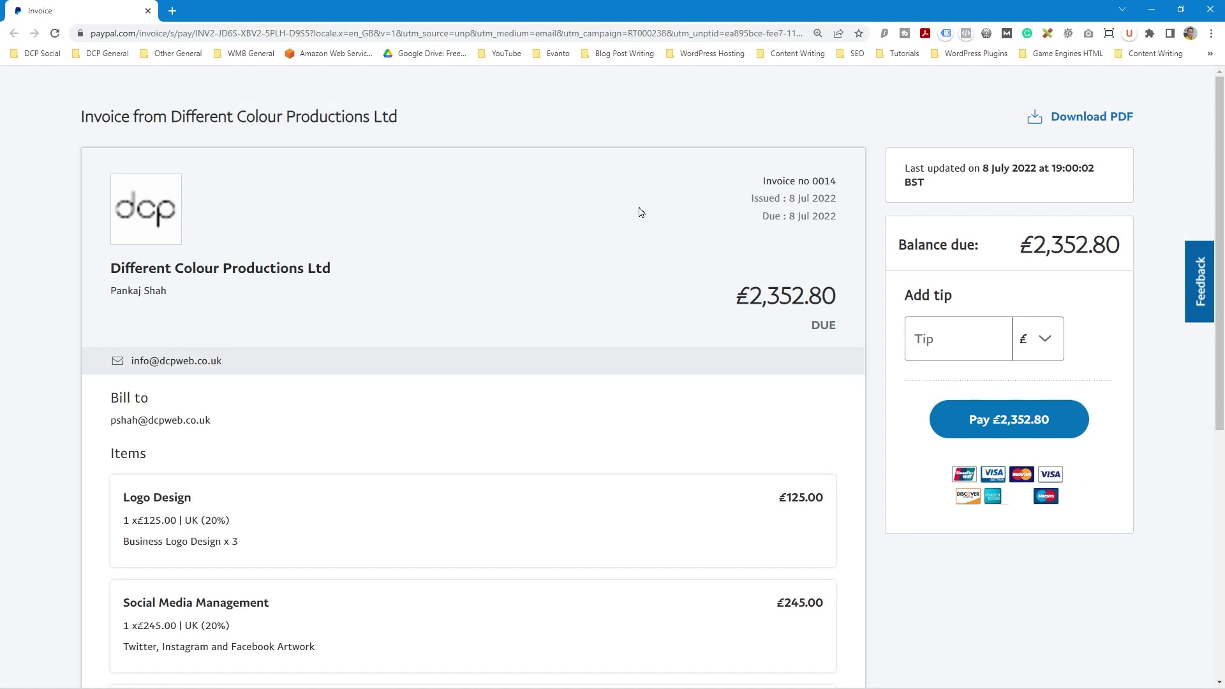
left_click(1152, 14)
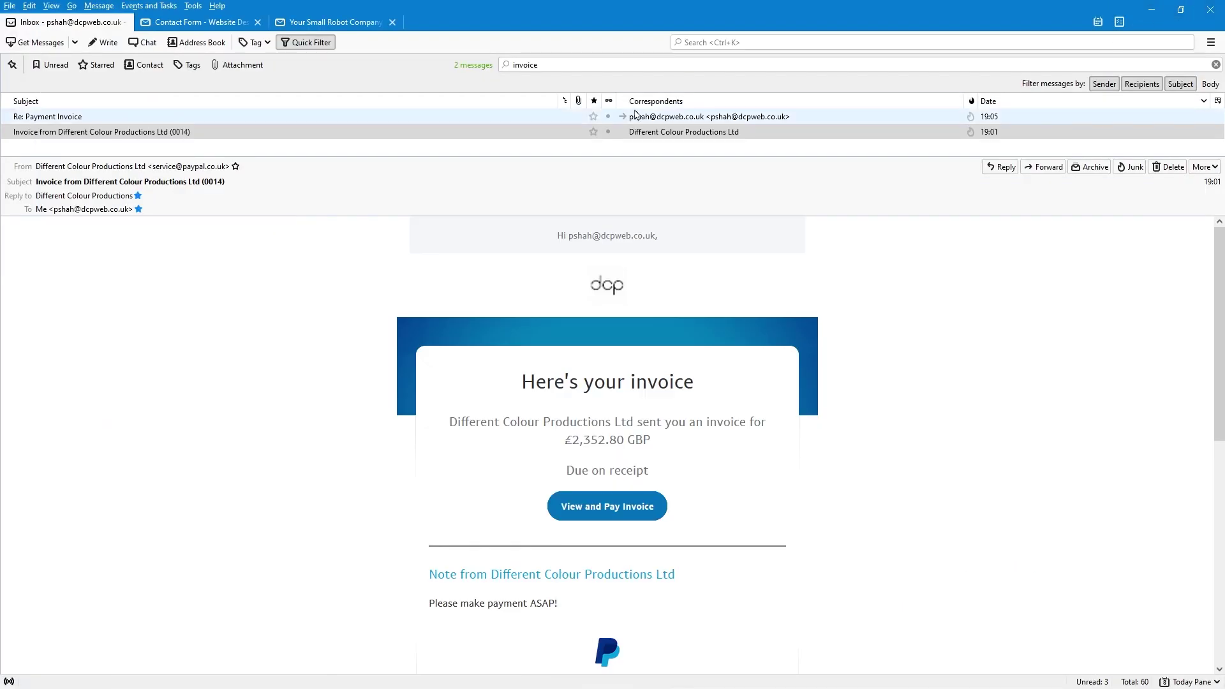
Step: Close Thunderbird and drag Invoice - 0014.pdf from the desktop into the Recycle Bin
left_click(654, 119)
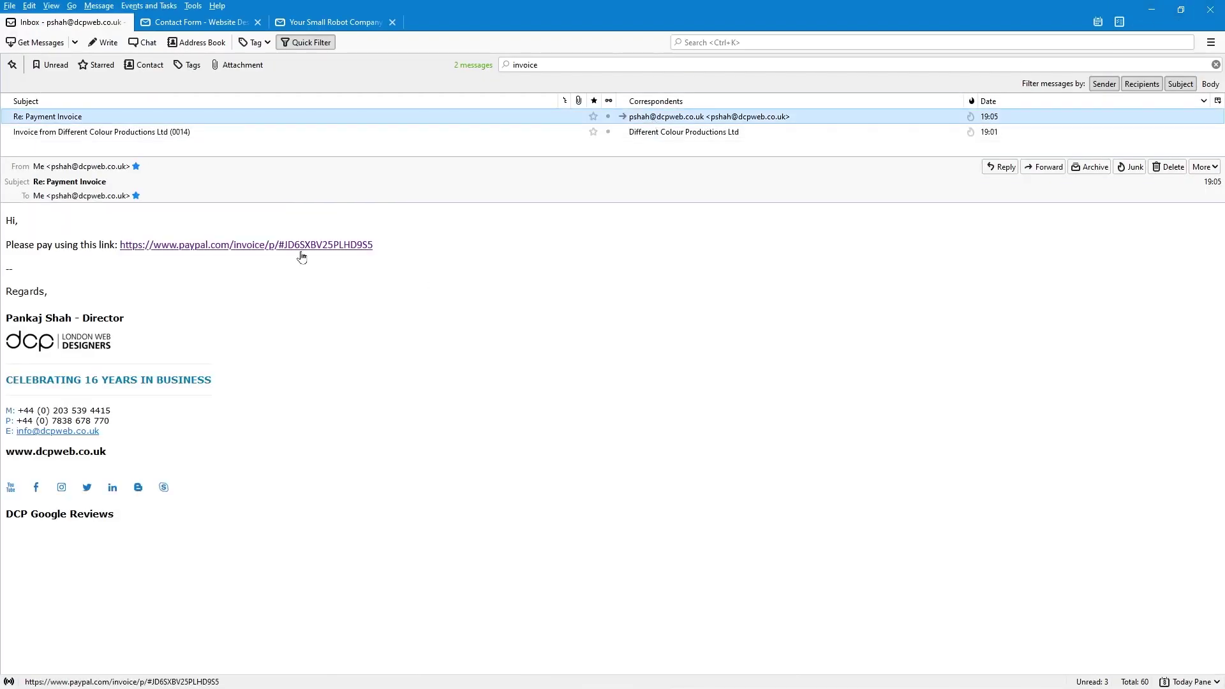
left_click(1212, 10)
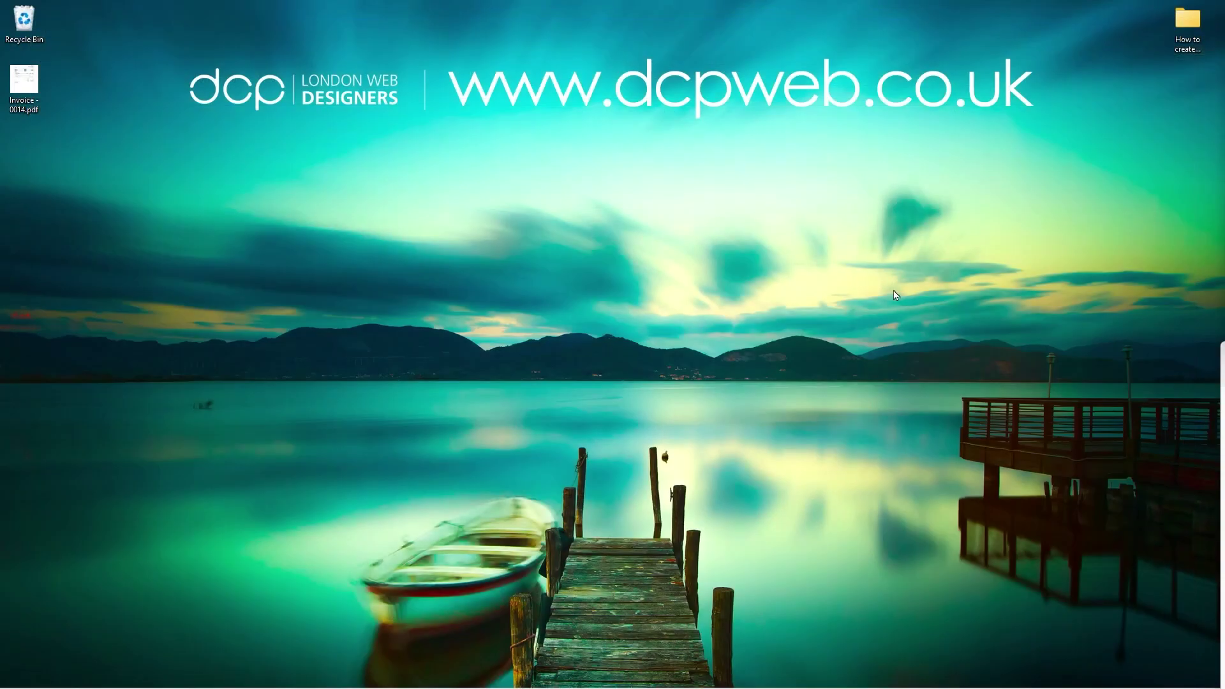
left_click(24, 80)
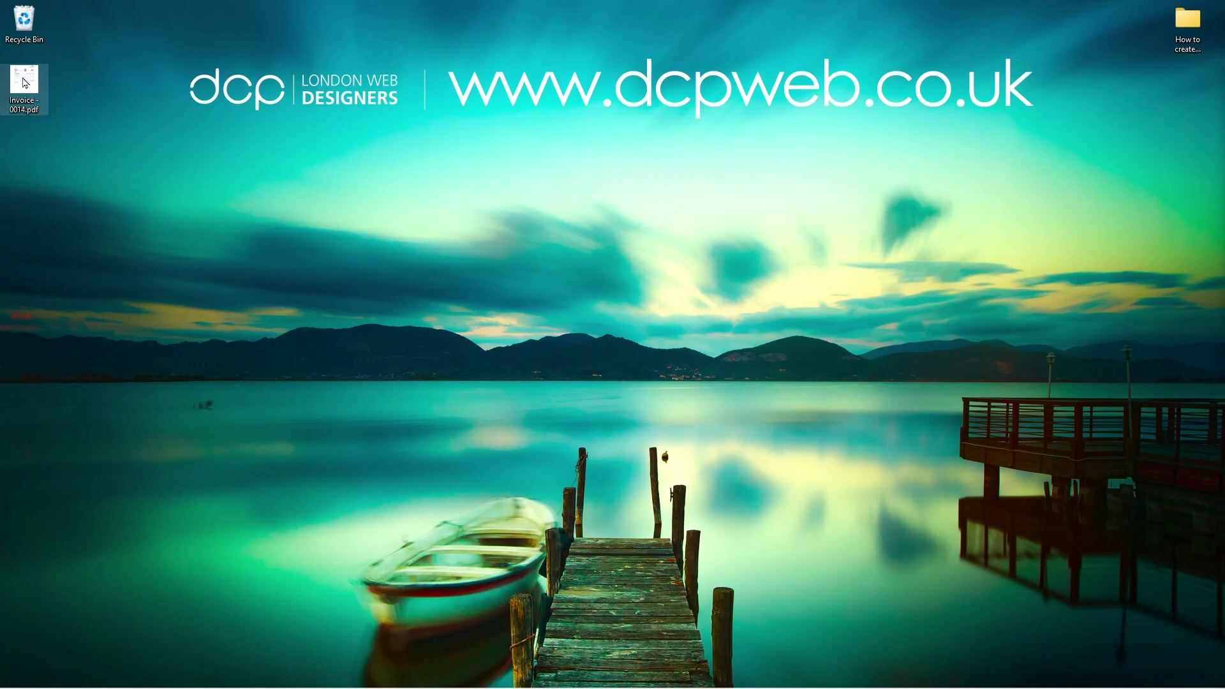
left_click_drag(24, 81, 1187, 25)
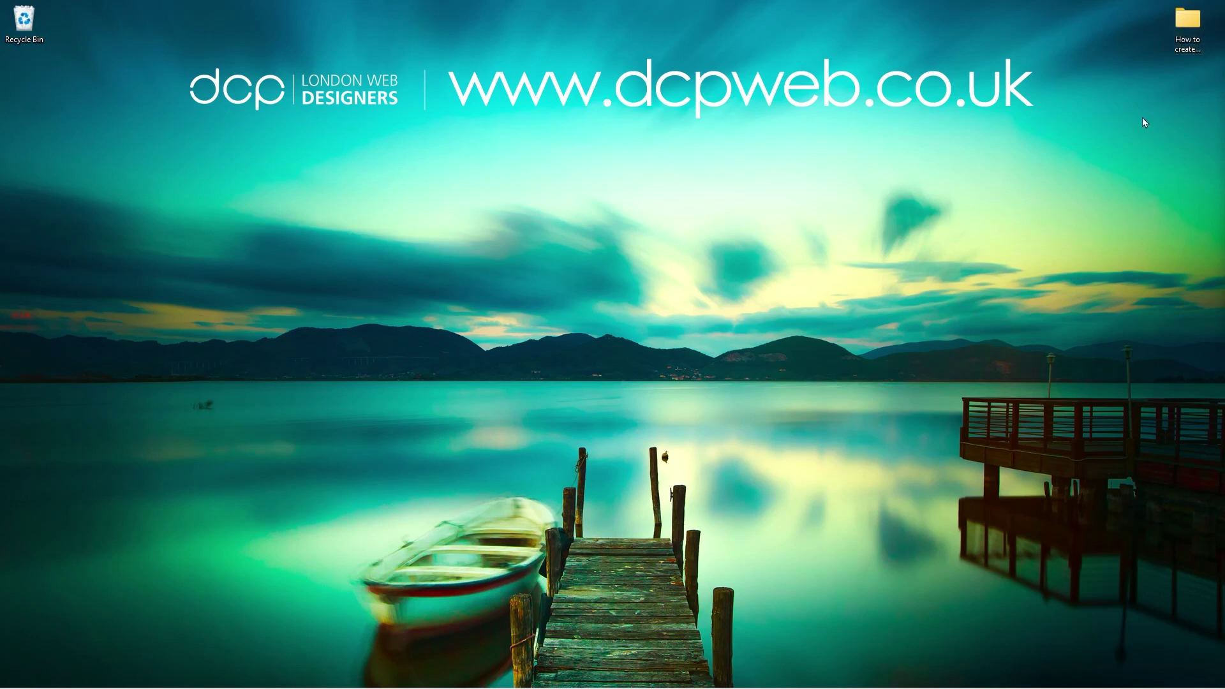